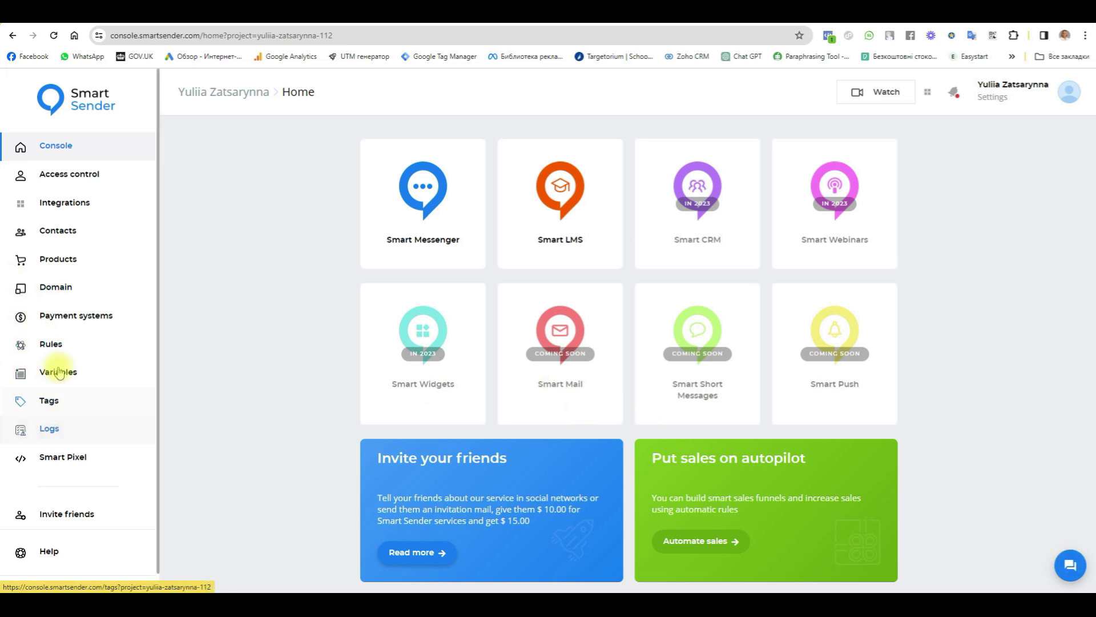
# - Start a new product and name it "rul pay"
pyautogui.click(60, 260)
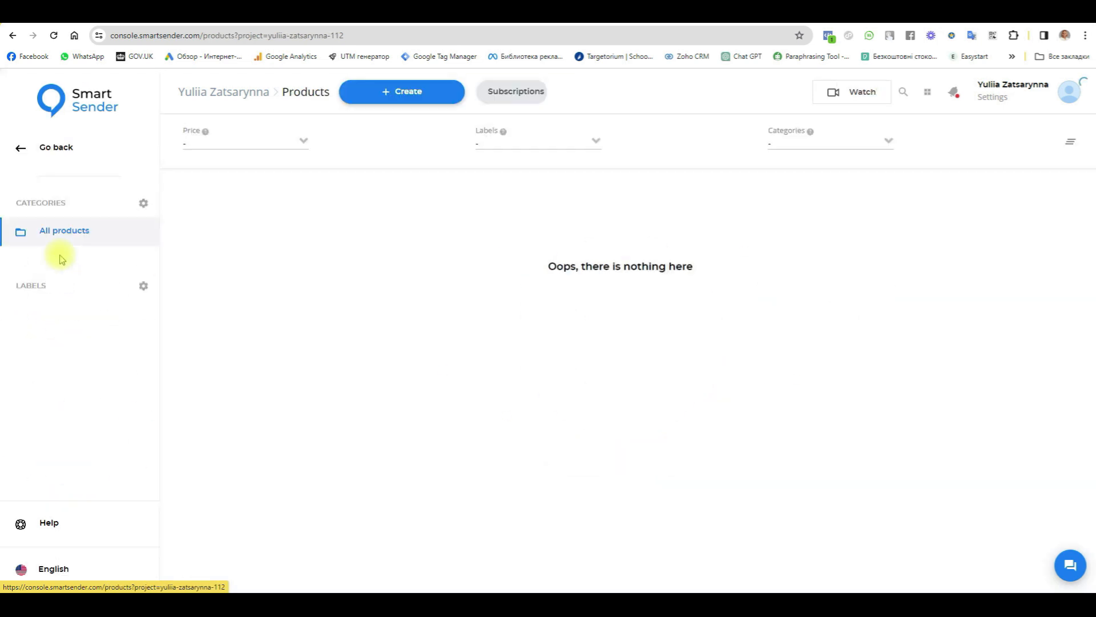
pyautogui.click(404, 93)
pyautogui.click(384, 163)
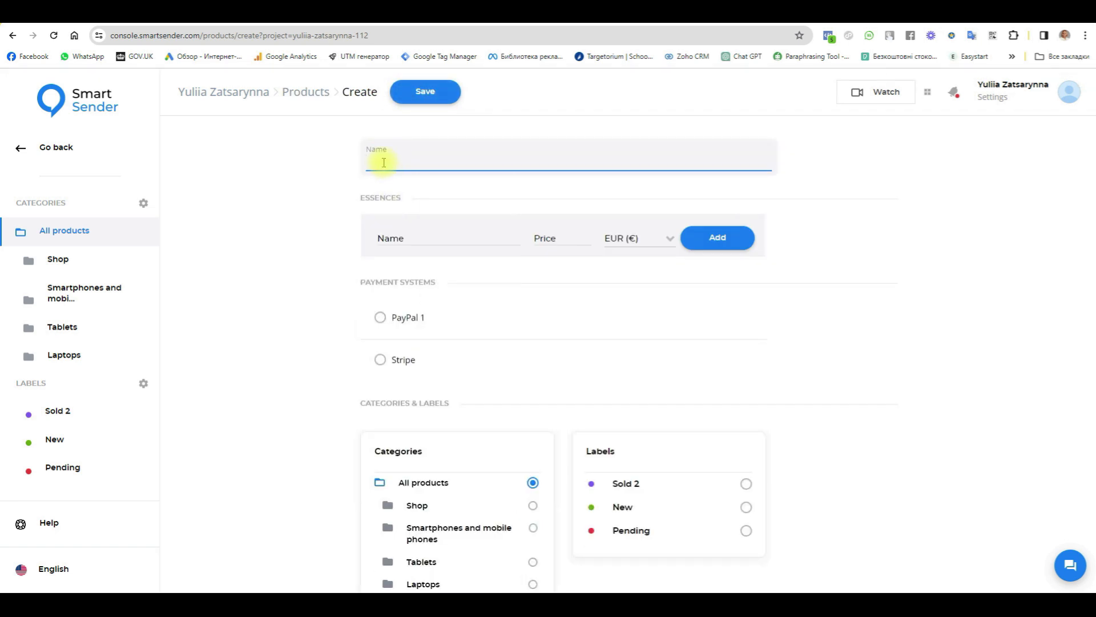
# - Add an essence named "Products" to the product, priced at 2 EUR
pyautogui.click(418, 240)
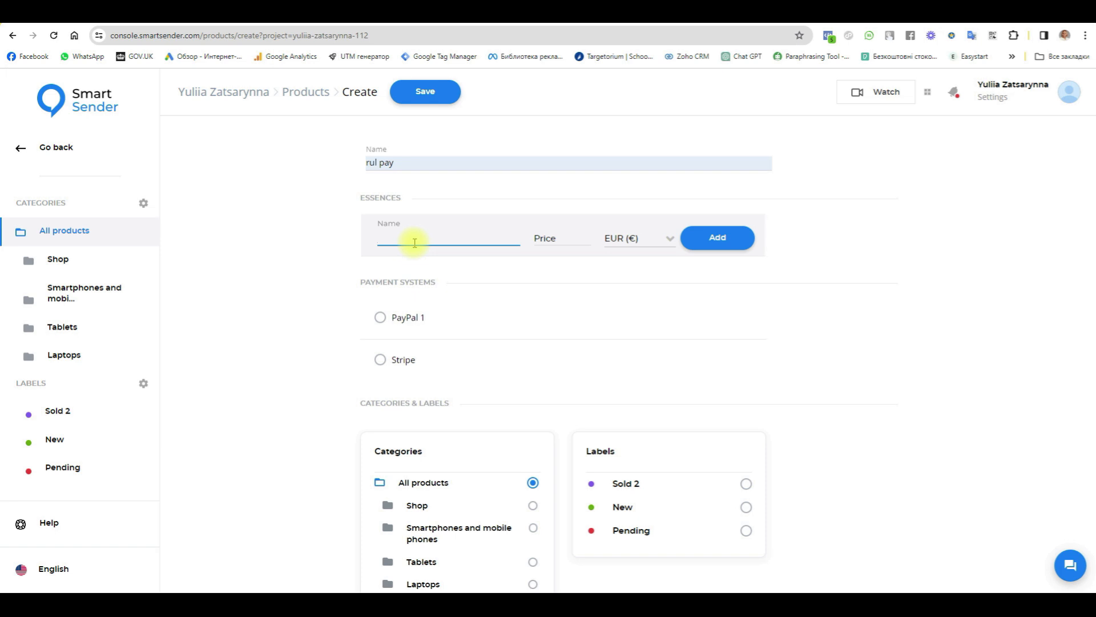
pyautogui.write('Products')
pyautogui.click(562, 235)
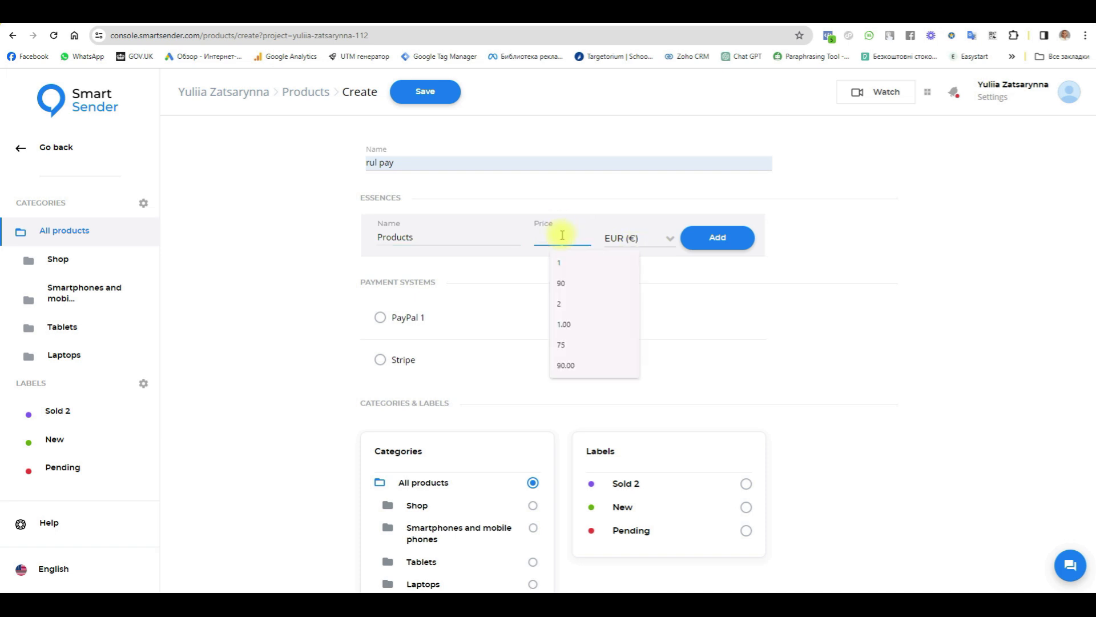
pyautogui.click(560, 304)
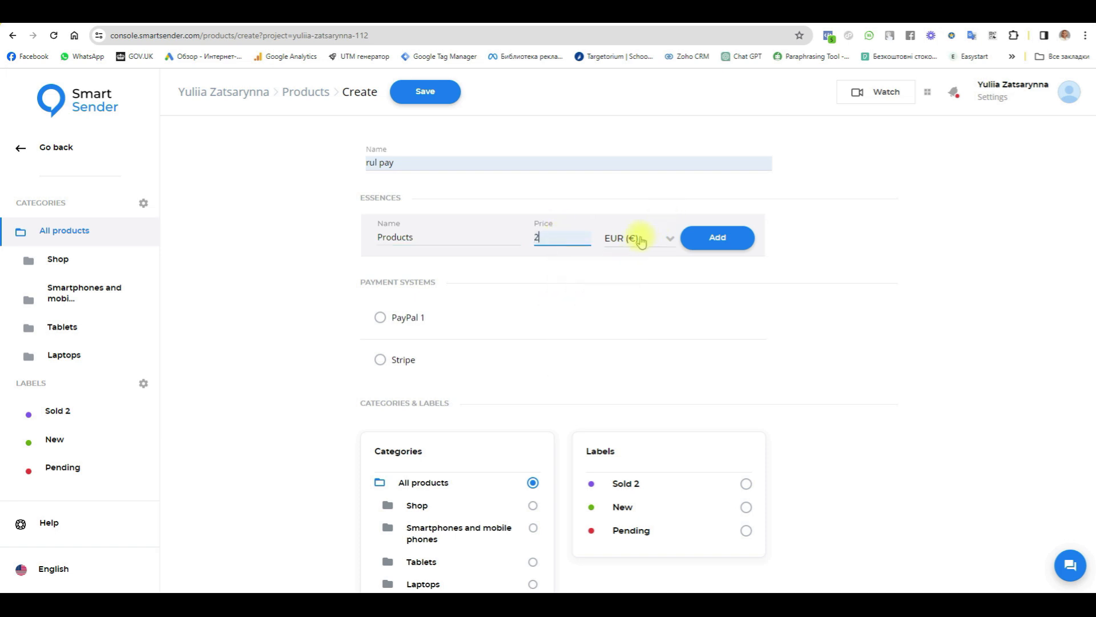
pyautogui.click(639, 239)
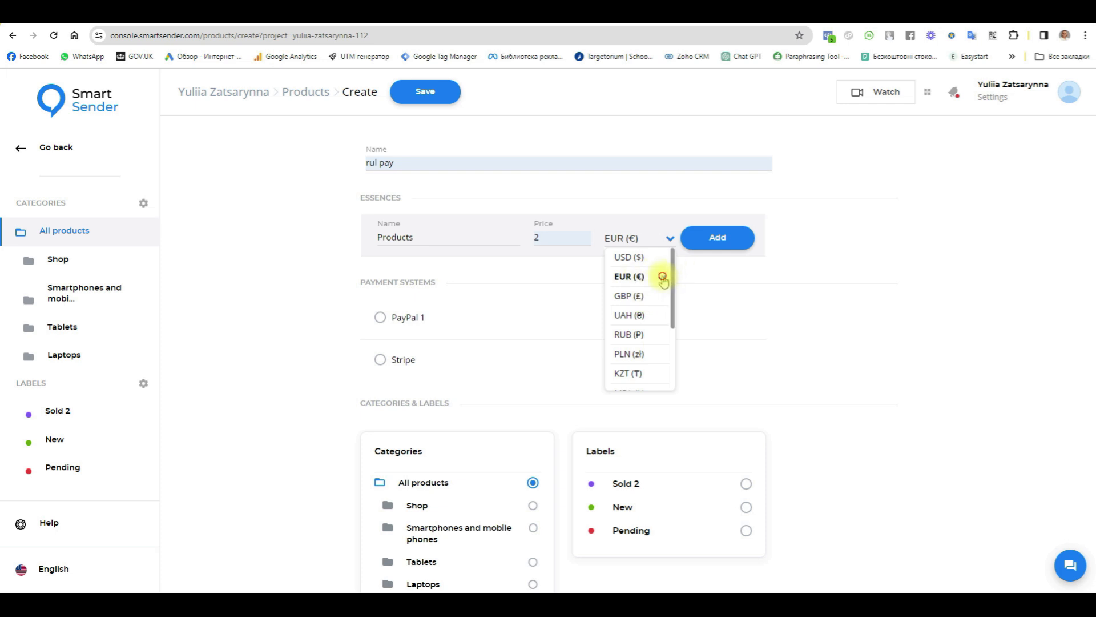
pyautogui.click(639, 278)
pyautogui.click(718, 240)
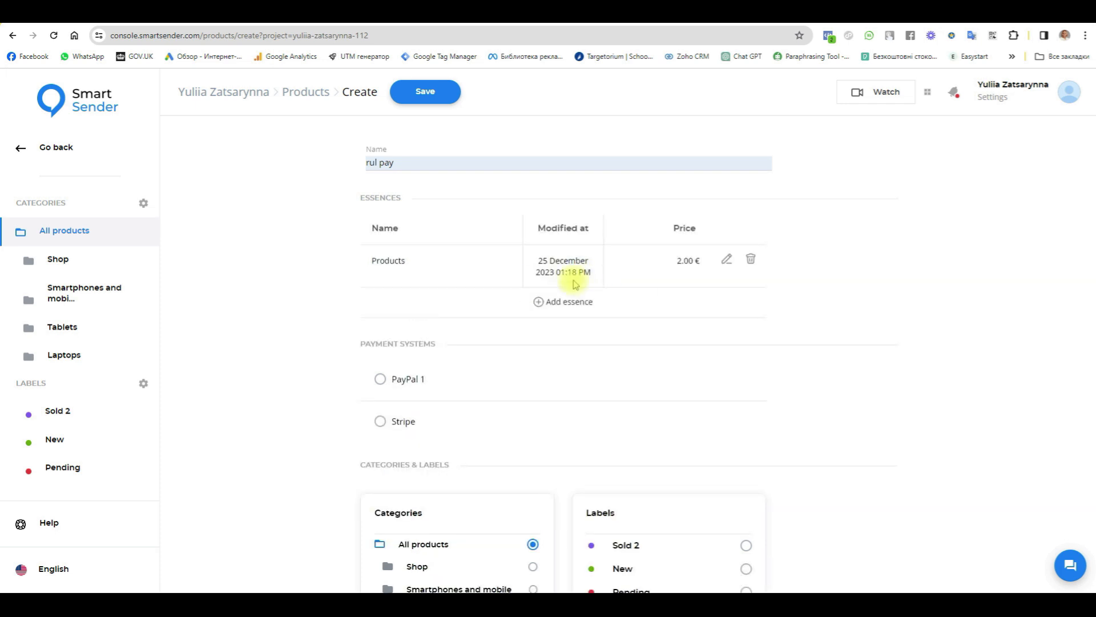
# - Add a second essence named "cosmetic" to the product, priced at 5 EUR
pyautogui.click(412, 310)
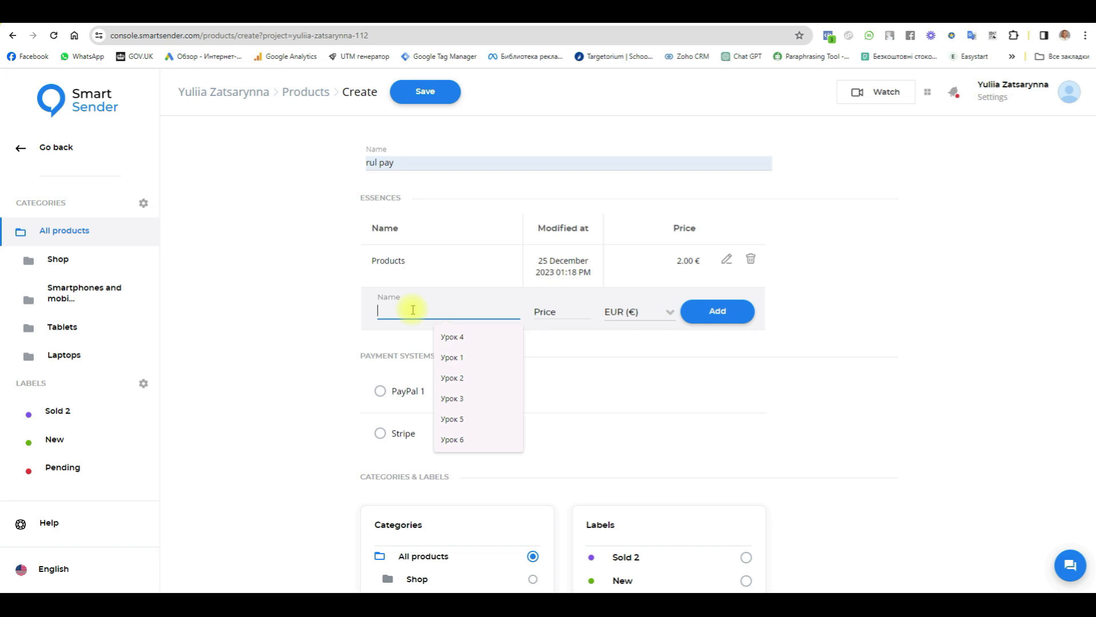
pyautogui.write('c')
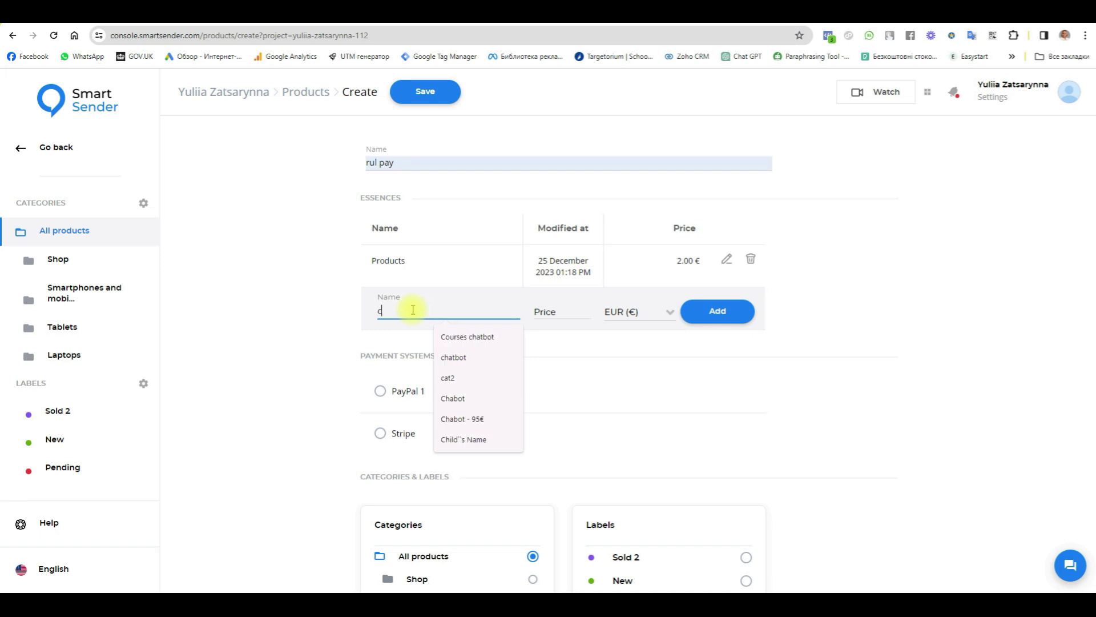
pyautogui.write('osmetic')
pyautogui.click(577, 313)
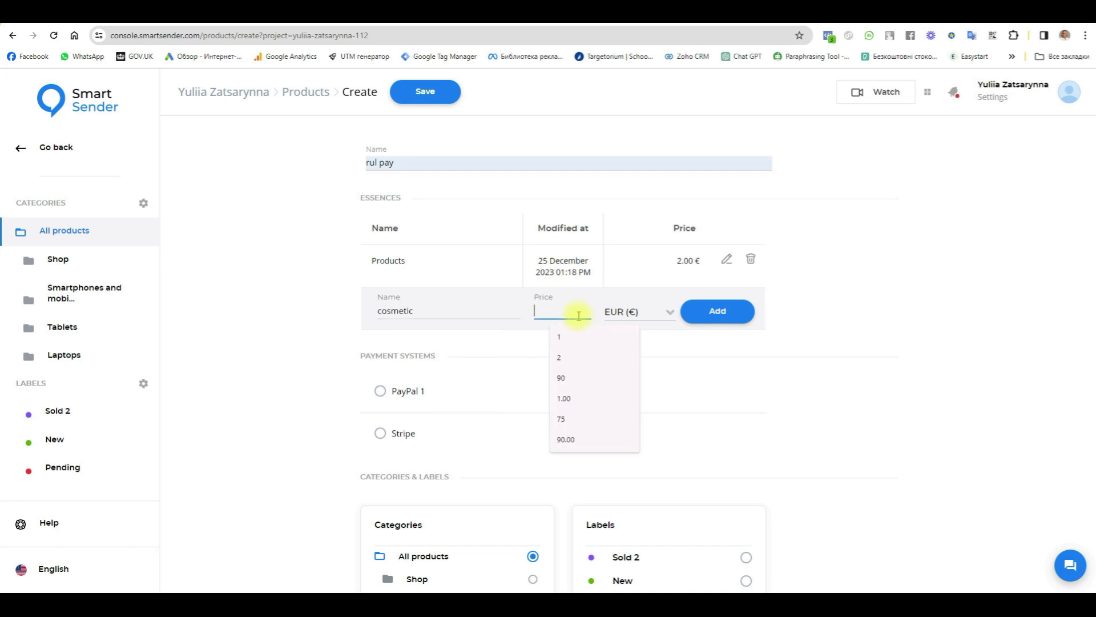
pyautogui.write('5')
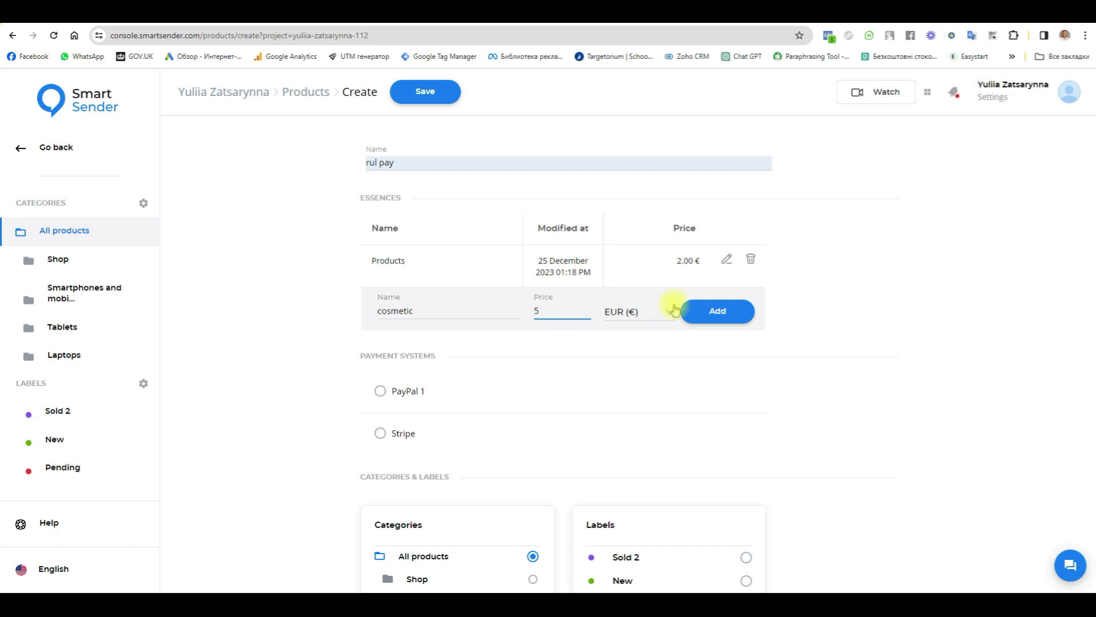
pyautogui.click(721, 313)
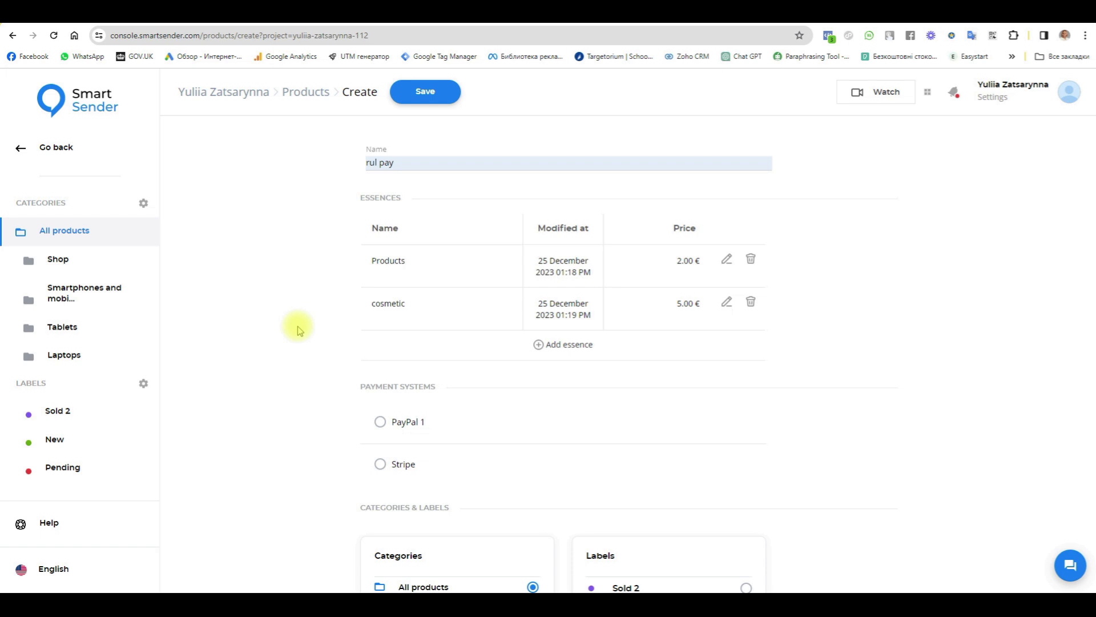
# - Enable Stripe as the product's payment system and save the product
pyautogui.click(381, 464)
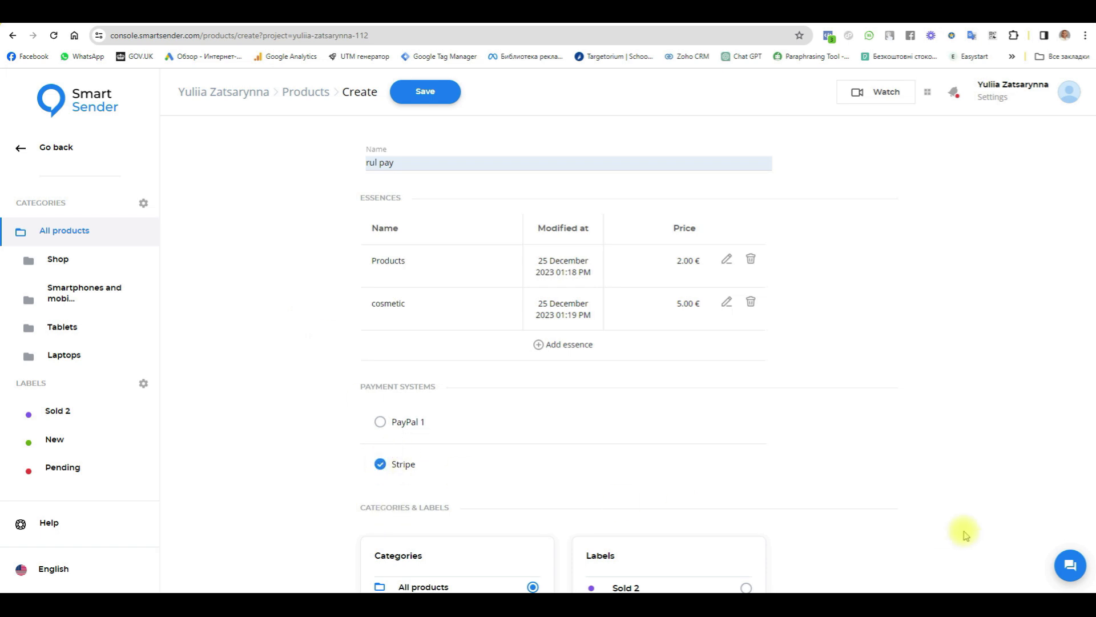
pyautogui.click(423, 104)
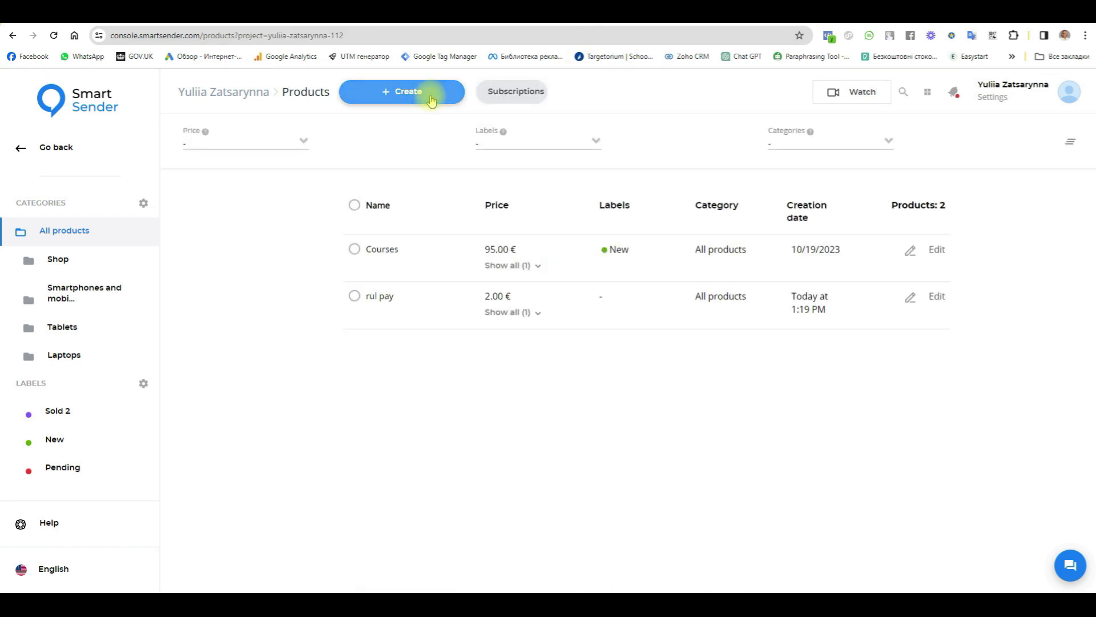
# - Create a Smart Messenger funnel named "rul pay", keeping unlimited content retrieval enabled
pyautogui.click(18, 148)
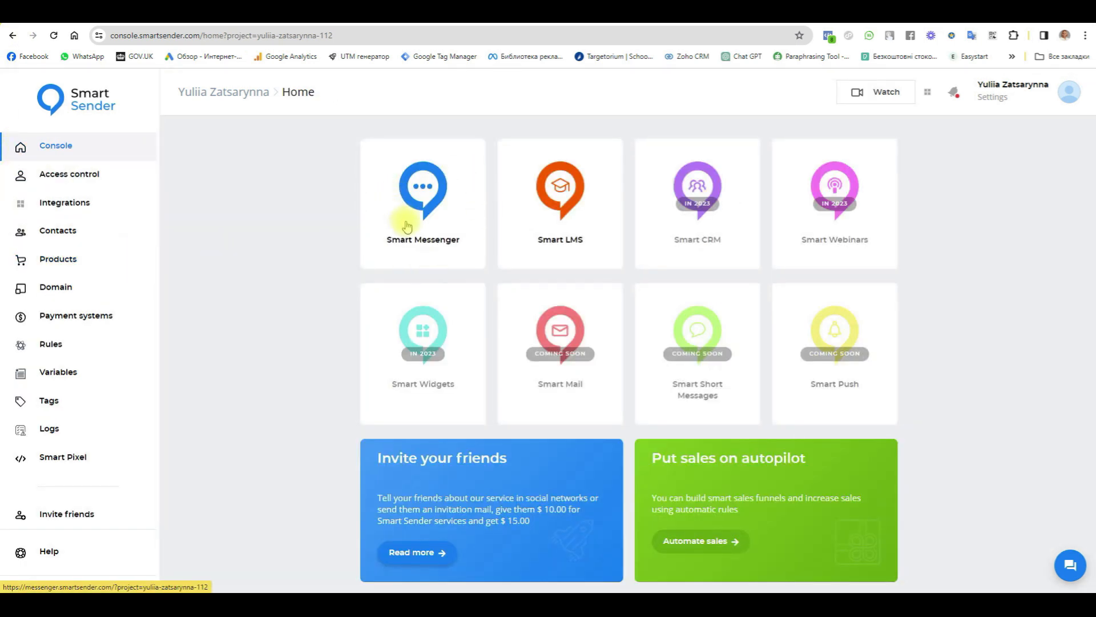
pyautogui.click(434, 216)
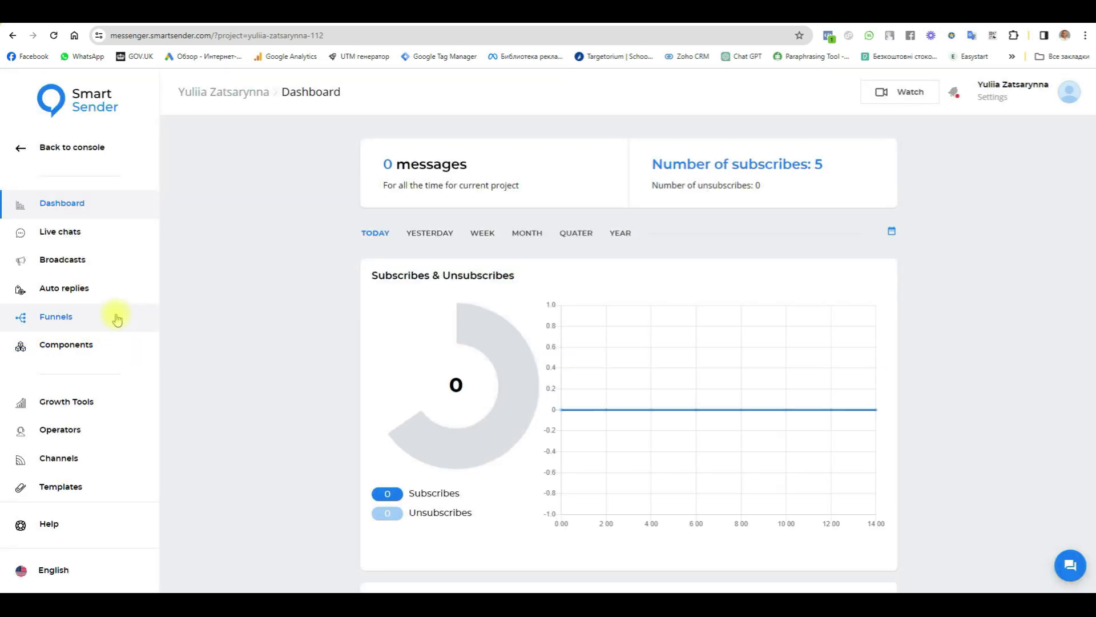
pyautogui.click(60, 322)
pyautogui.click(414, 92)
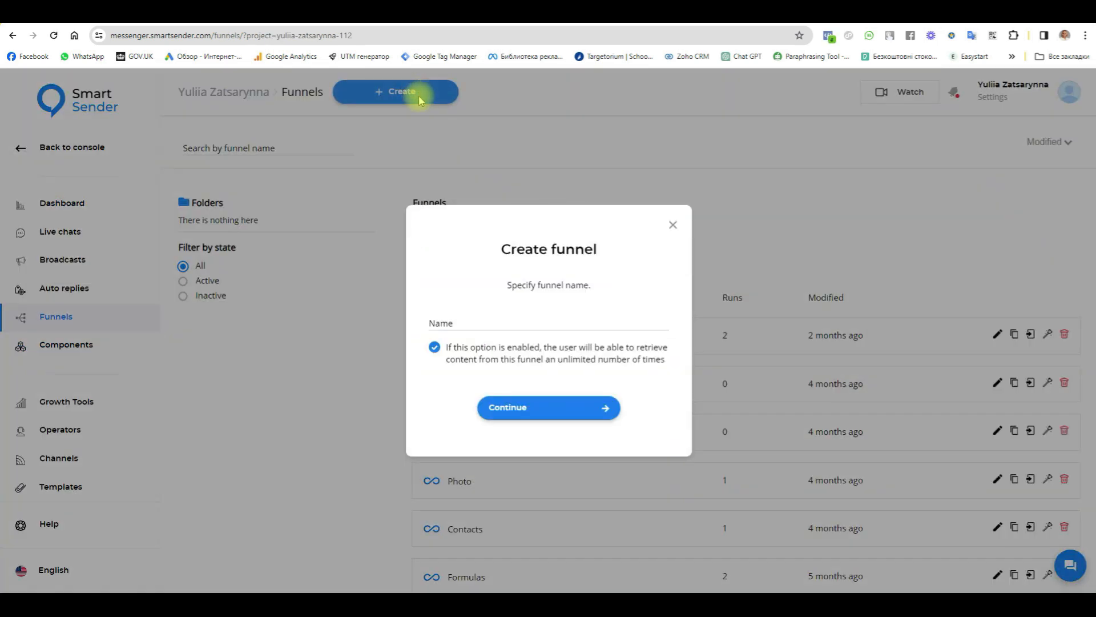
pyautogui.click(461, 324)
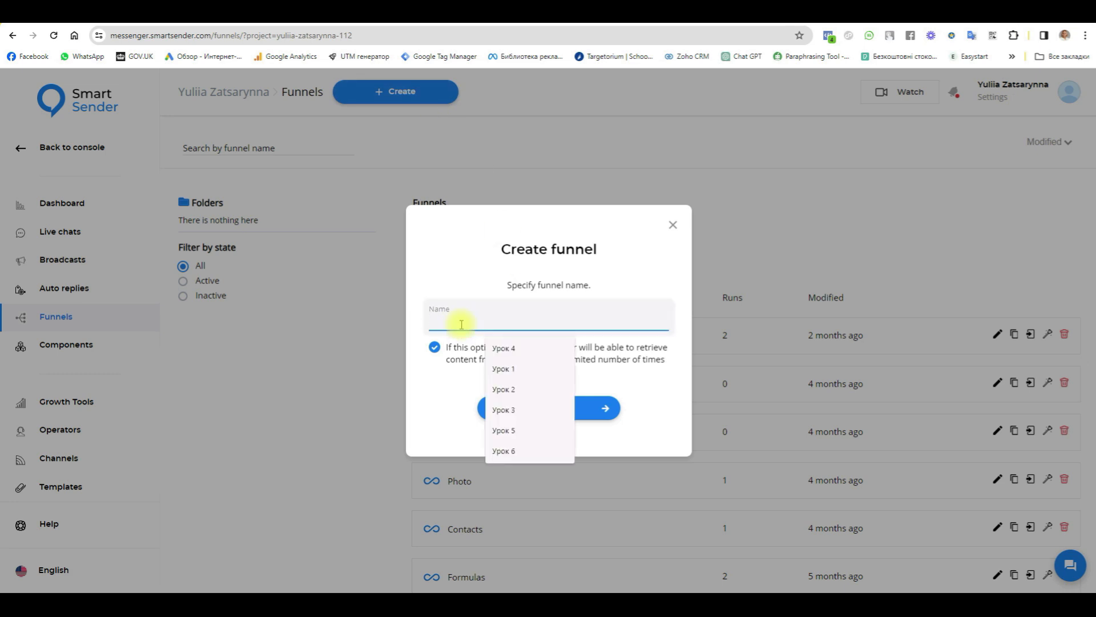
pyautogui.write('rul pay')
pyautogui.click(521, 415)
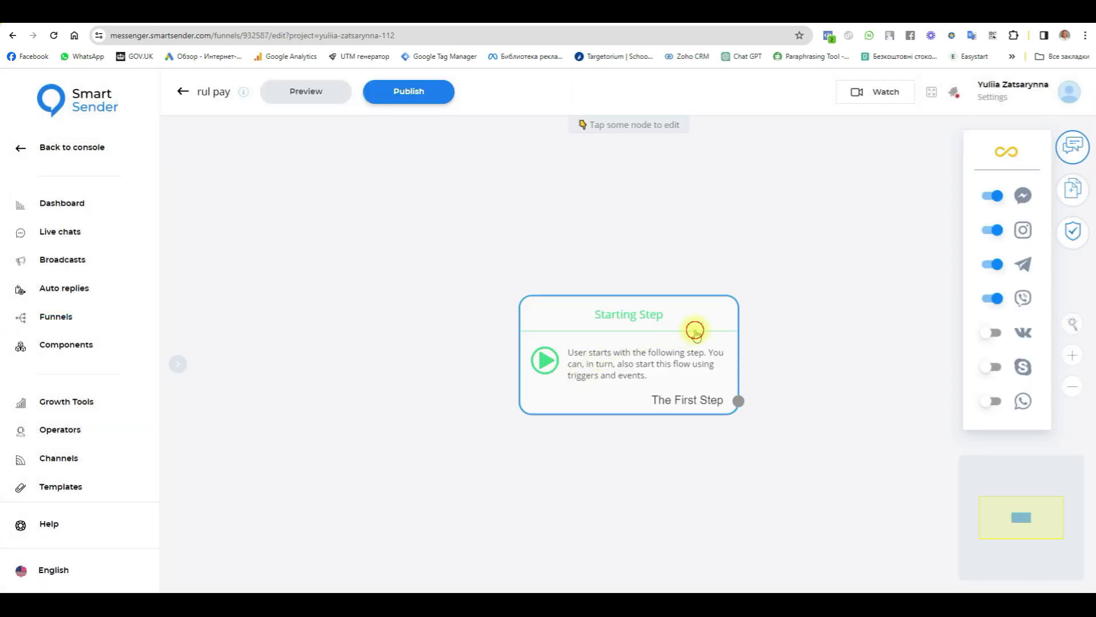
# - Make room on the funnel canvas and place a Send Message node to the right of the Starting Step
pyautogui.moveTo(692, 330); pyautogui.dragTo(454, 311)
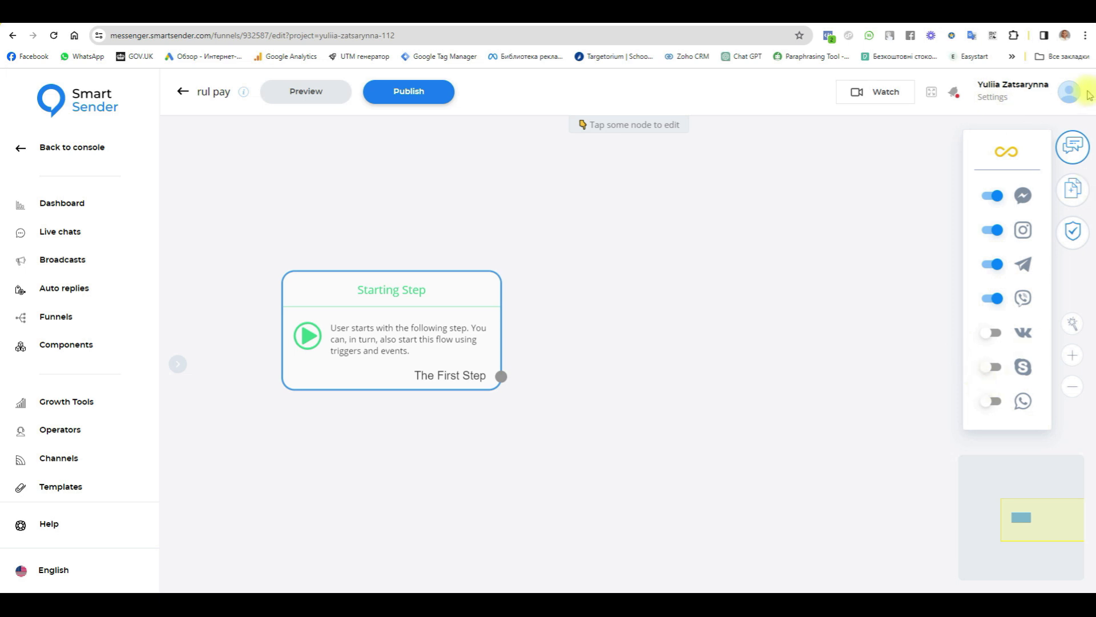
pyautogui.click(1072, 150)
pyautogui.click(1073, 188)
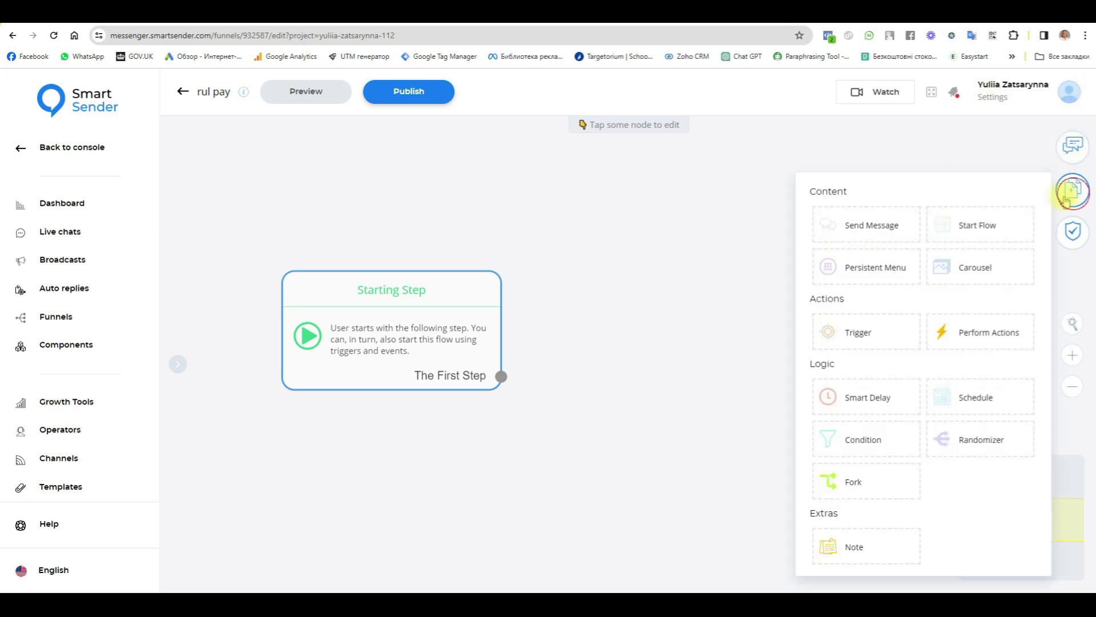
pyautogui.moveTo(854, 225); pyautogui.dragTo(605, 381)
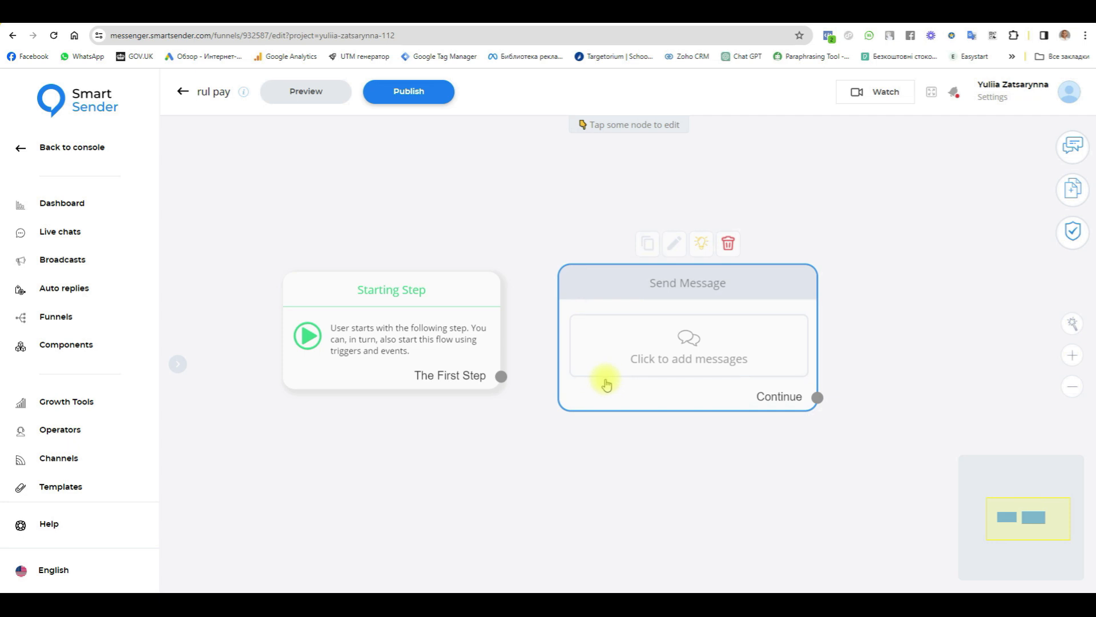
# - Add a text block reading "course description" to the Send Message node
pyautogui.click(669, 364)
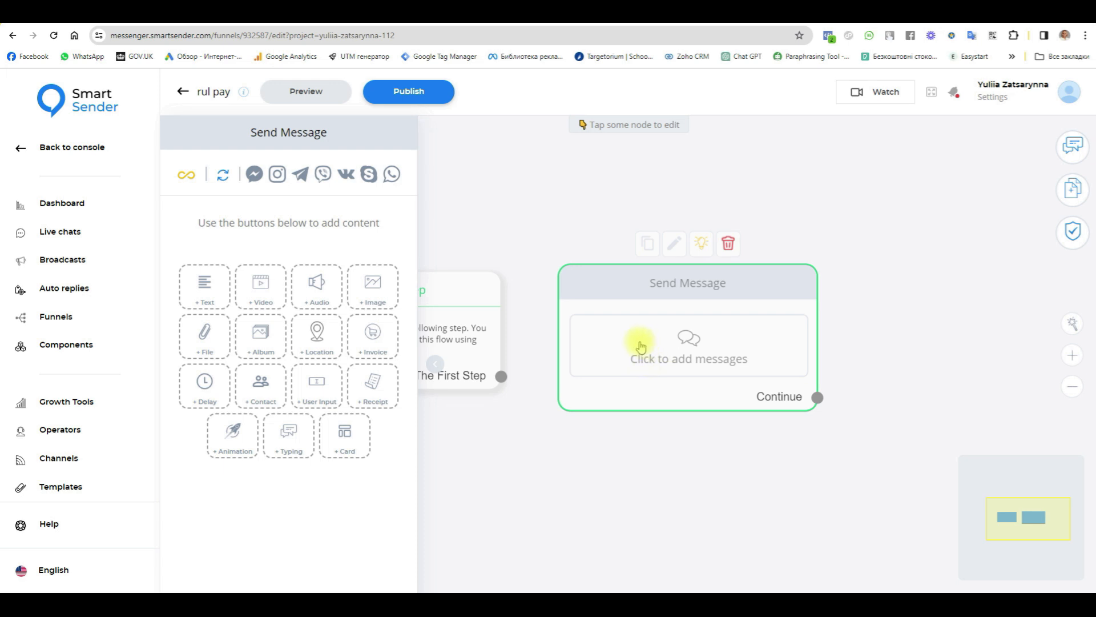
pyautogui.click(202, 290)
pyautogui.write('course description')
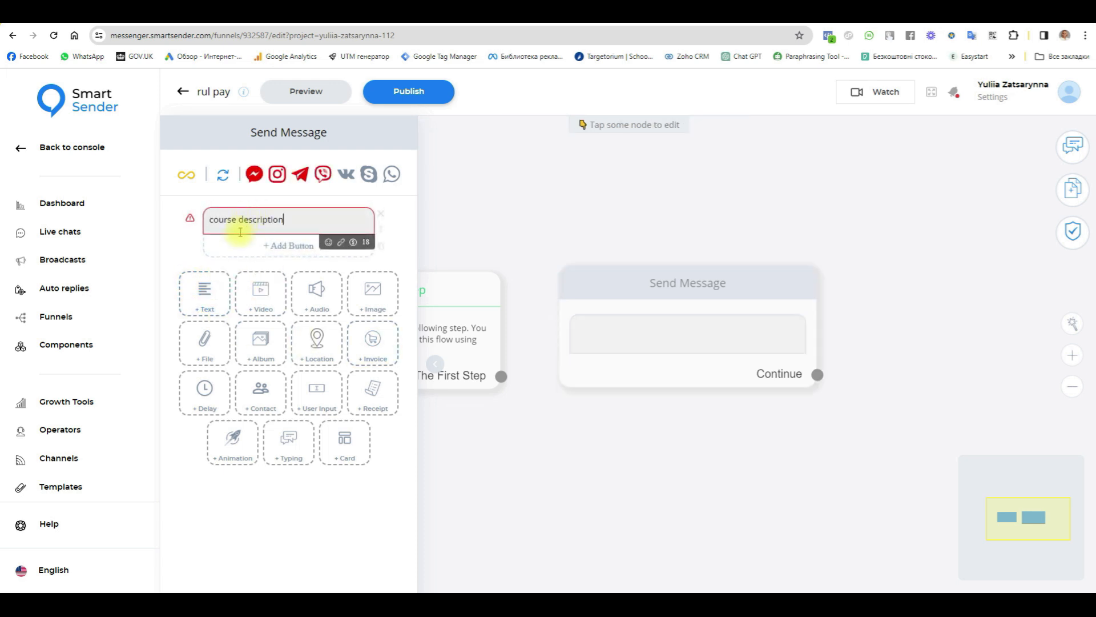
# - Add a button named "Bay" below the course description text and allow it to be activated several times
pyautogui.click(281, 252)
pyautogui.click(356, 246)
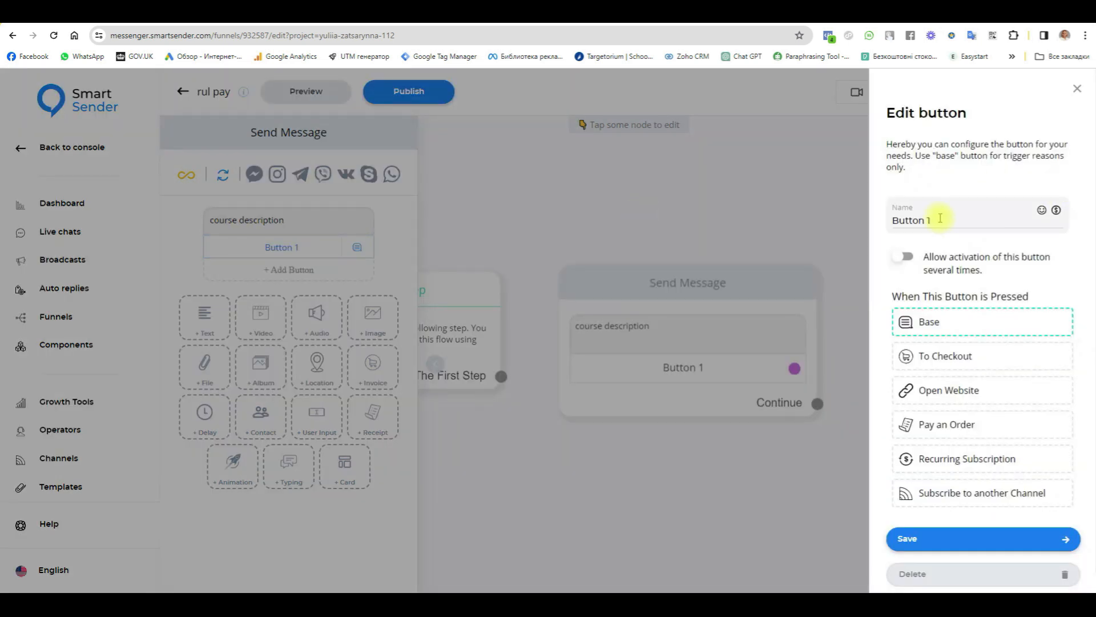
pyautogui.moveTo(937, 220); pyautogui.dragTo(864, 223)
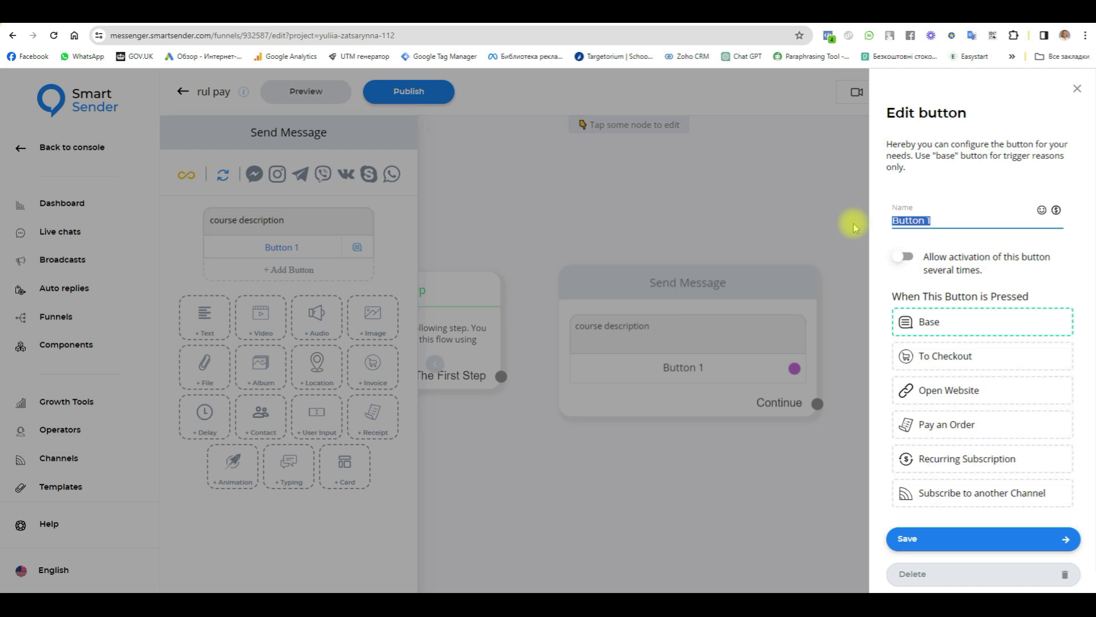
pyautogui.write('Bay')
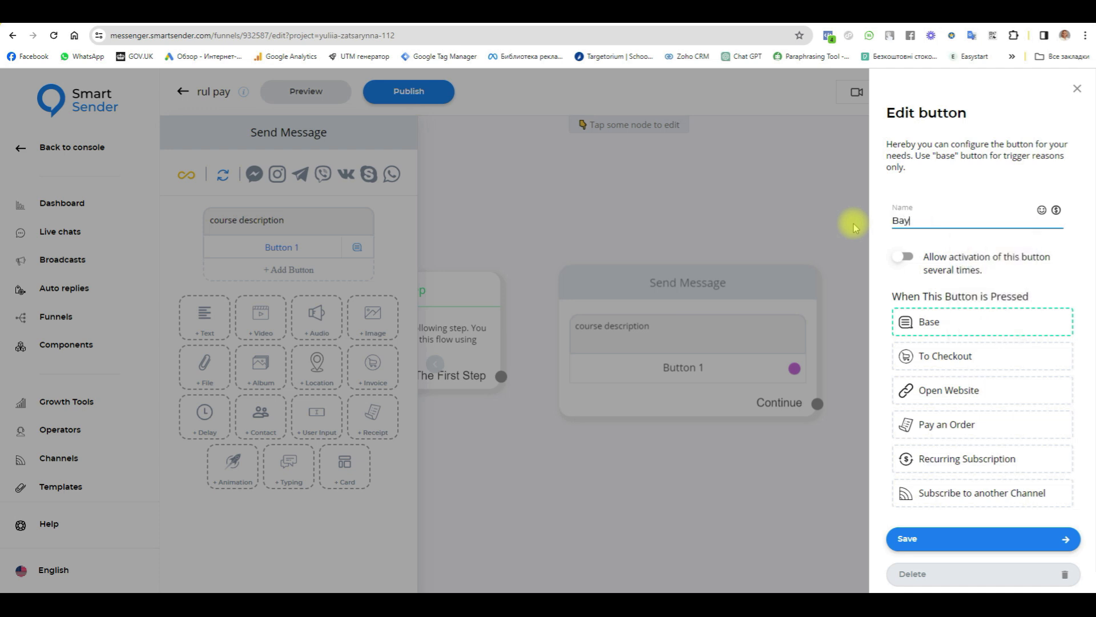
pyautogui.click(908, 258)
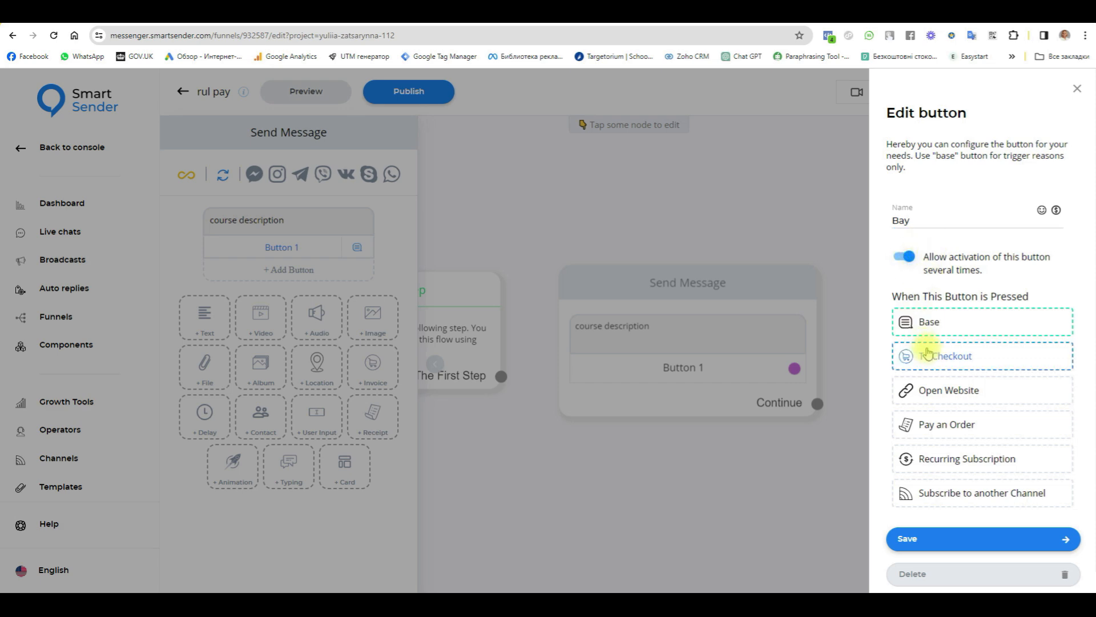
# - Set the Bay button's action to To Checkout for the "rul pay" product with the "Products" essence, and save the button
pyautogui.click(977, 360)
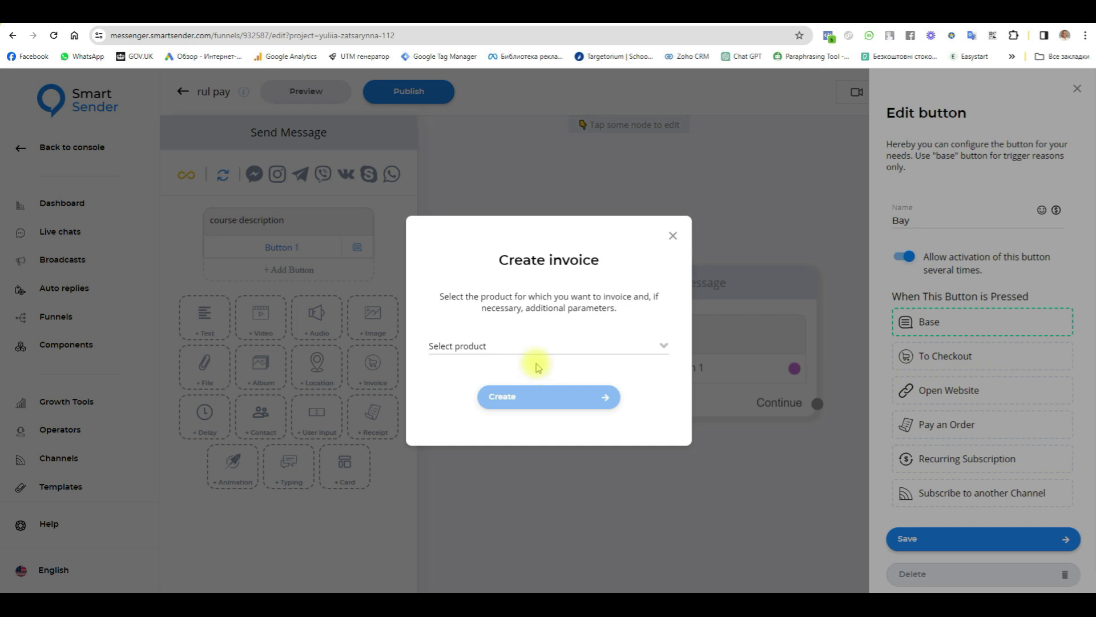
pyautogui.click(476, 347)
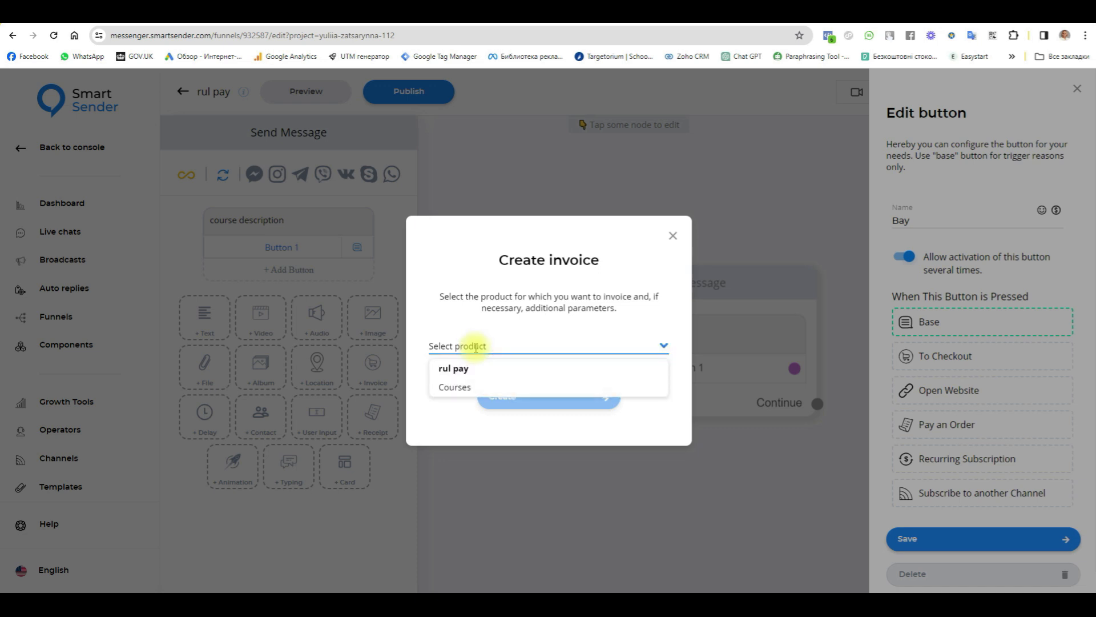
pyautogui.click(457, 371)
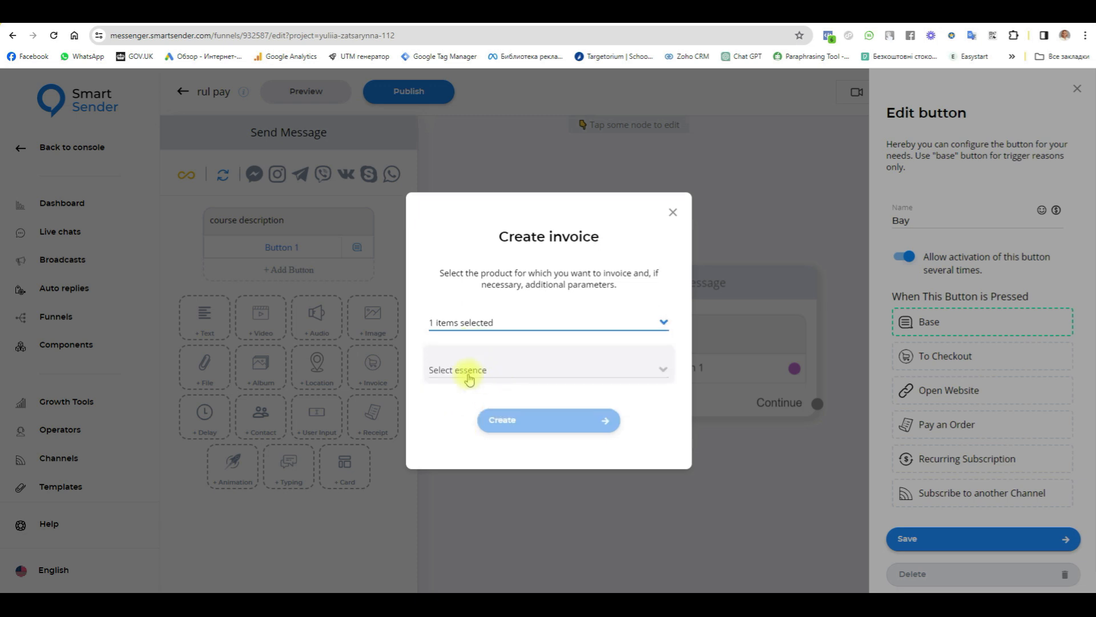
pyautogui.click(454, 370)
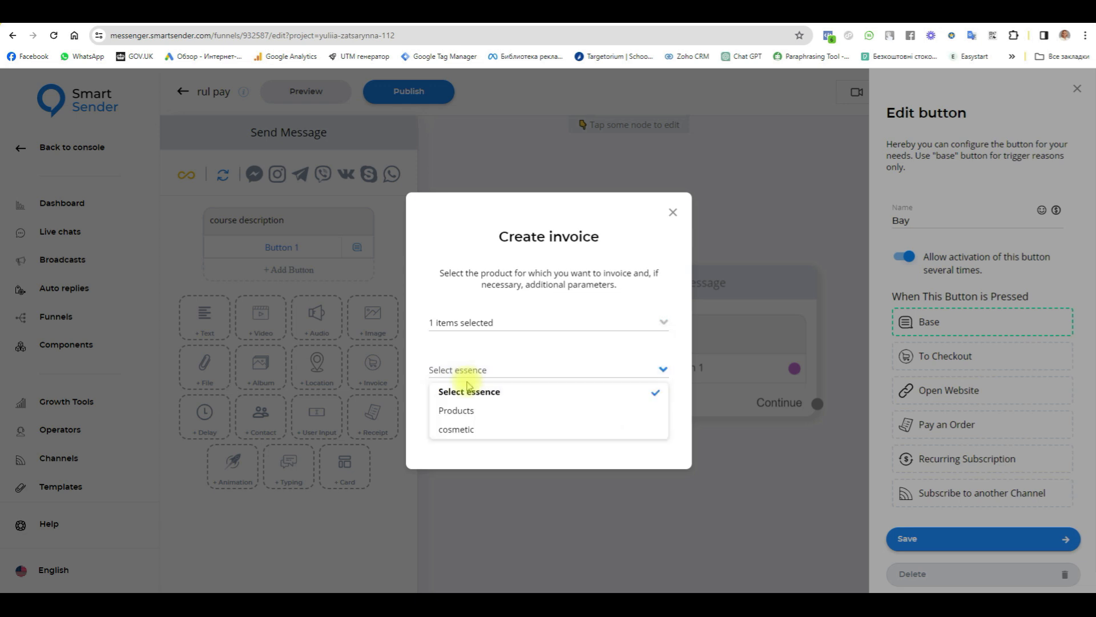
pyautogui.click(445, 411)
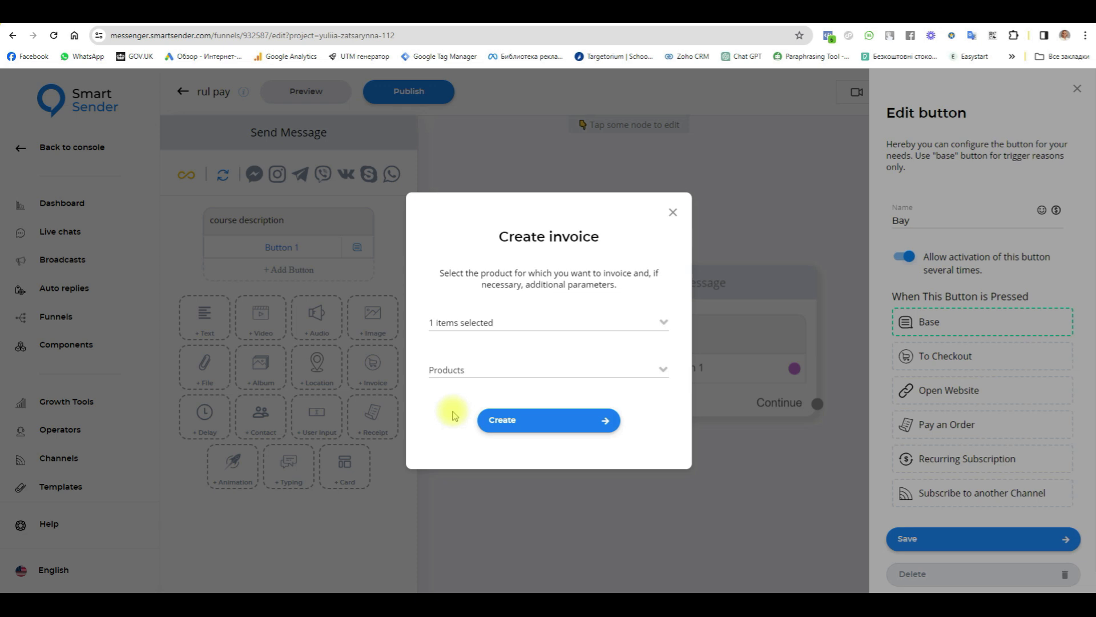
pyautogui.click(514, 419)
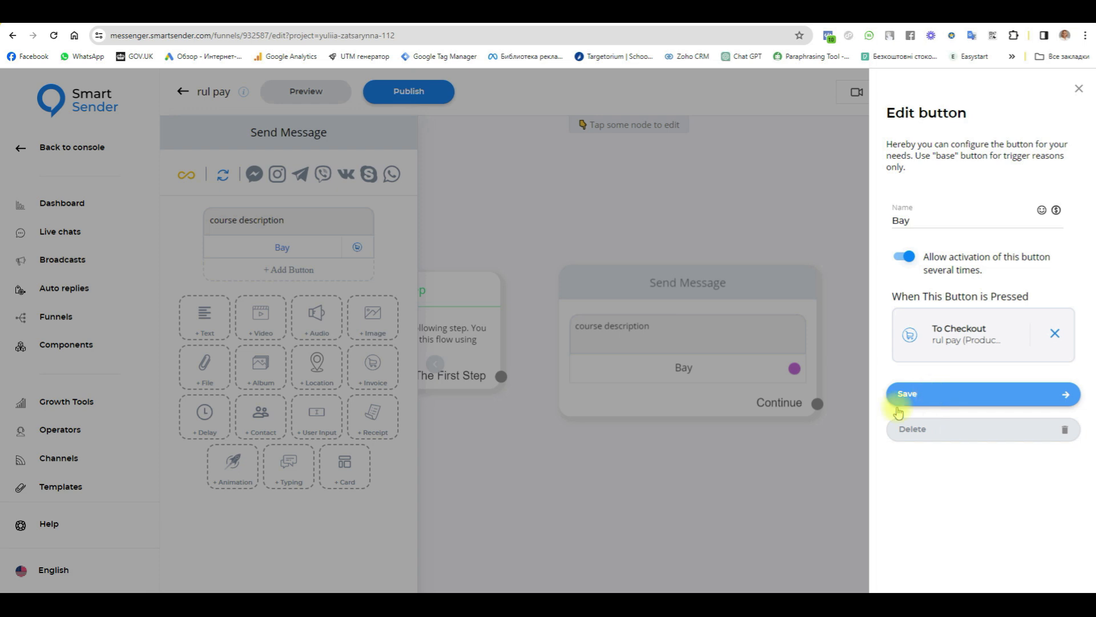
pyautogui.click(931, 395)
pyautogui.click(716, 532)
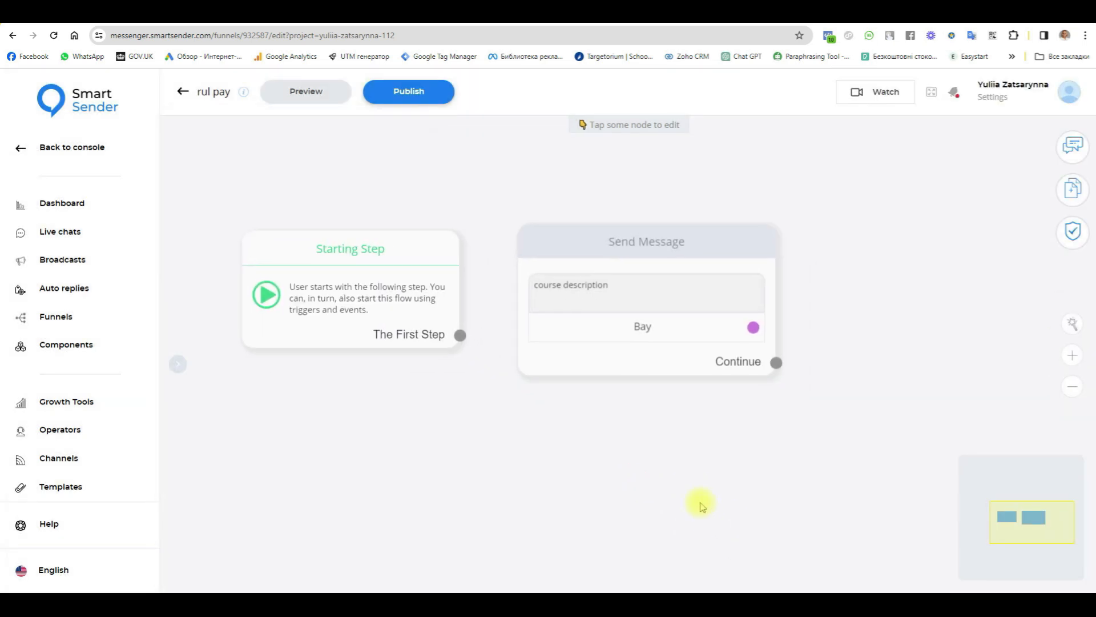
# - Place a second Send Message node below the course description message and add a text block reading "cosmetic product"
pyautogui.click(1073, 189)
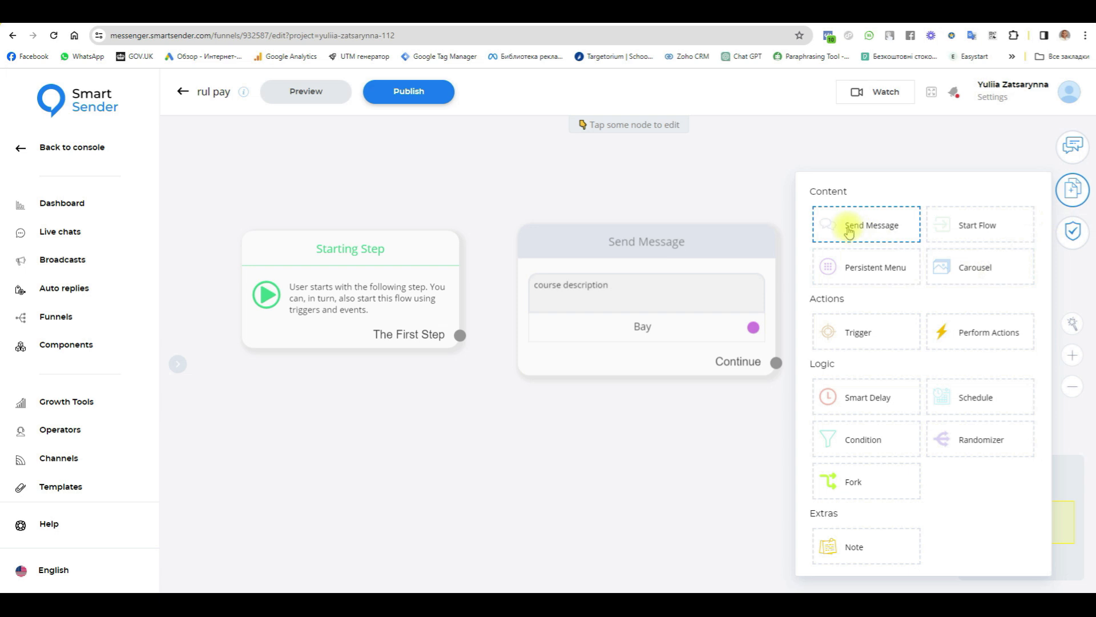
pyautogui.moveTo(806, 387); pyautogui.dragTo(693, 509)
pyautogui.click(676, 448)
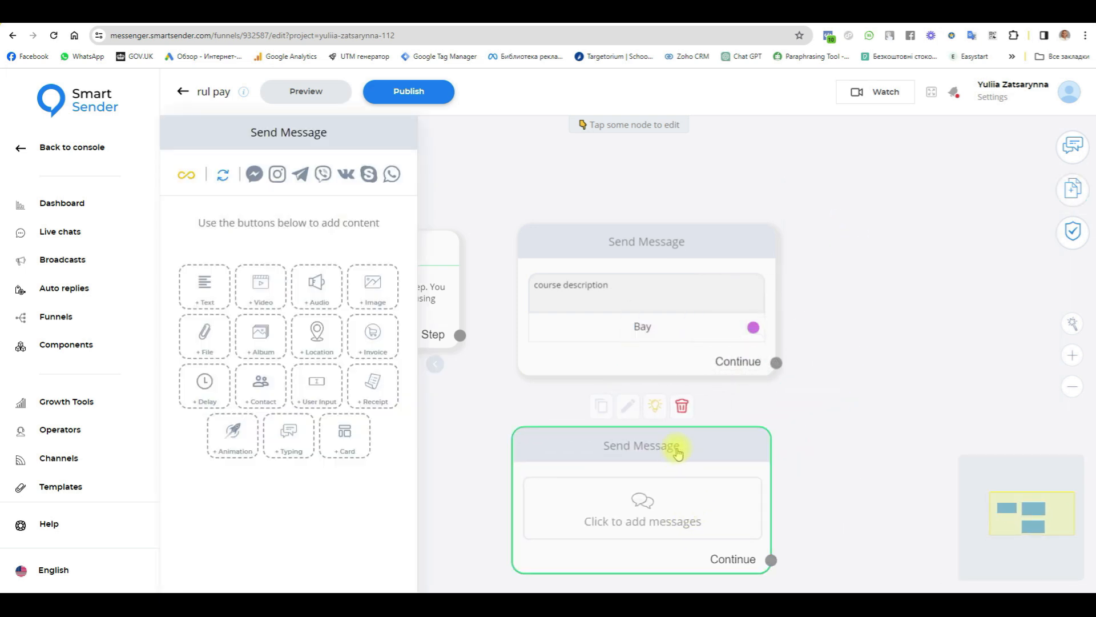
pyautogui.doubleClick(206, 290)
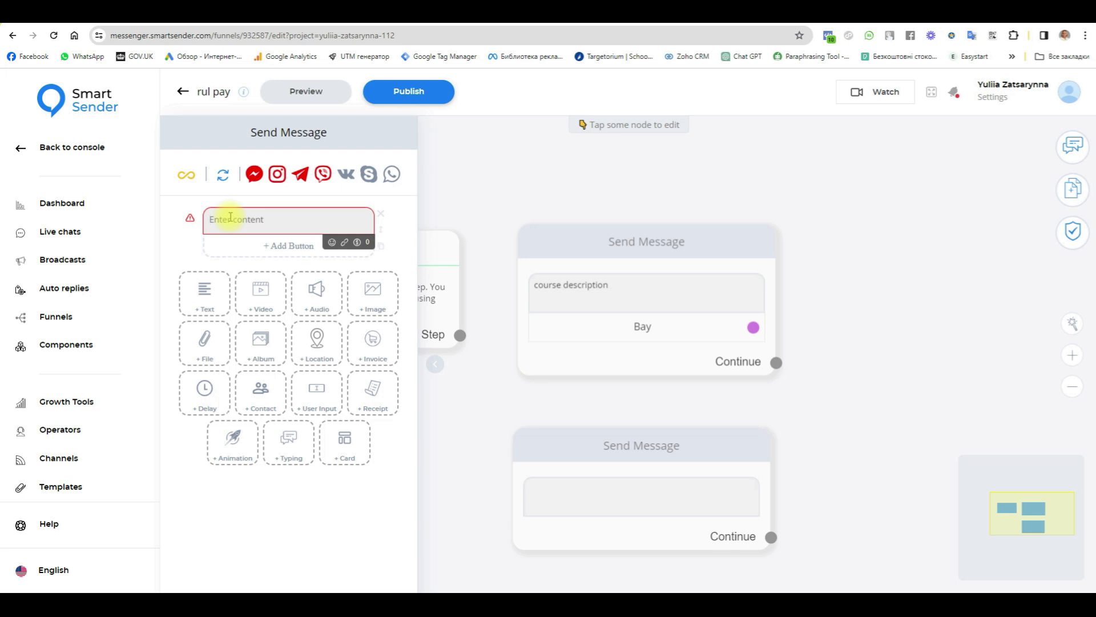
pyautogui.write('cosmetic product')
# - Add a button named "Buy" below the cosmetic product text
pyautogui.click(268, 249)
pyautogui.click(306, 245)
pyautogui.moveTo(947, 220); pyautogui.dragTo(871, 224)
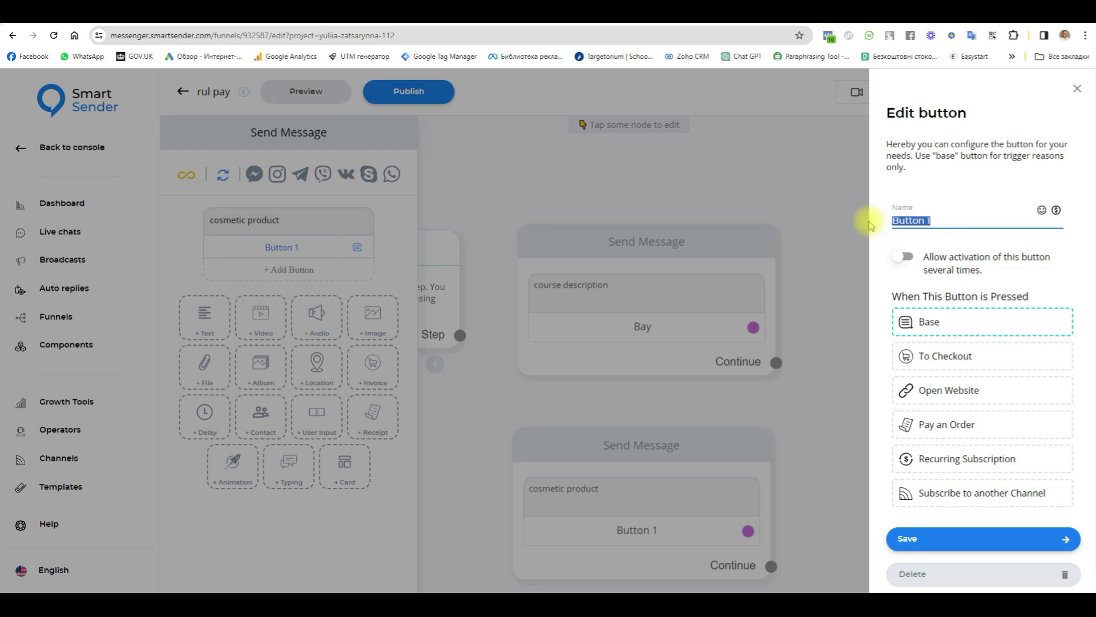
pyautogui.write('B')
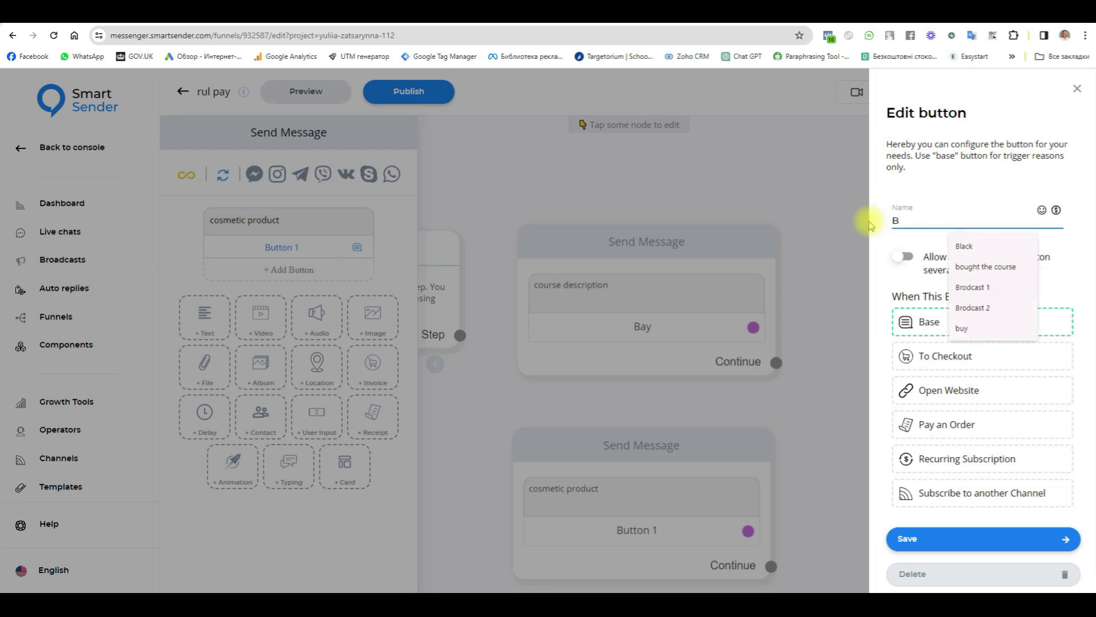
pyautogui.write('uy')
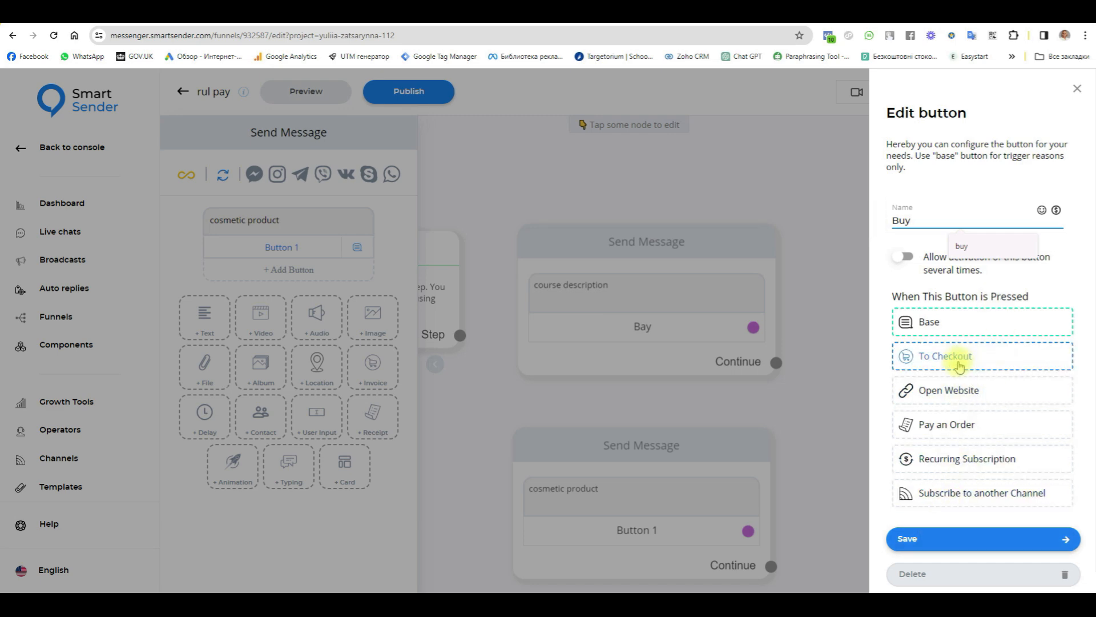
# - Set the Buy button's action to To Checkout for the "rul pay" product with the "cosmetic" essence, and save the button
pyautogui.click(959, 361)
pyautogui.click(611, 346)
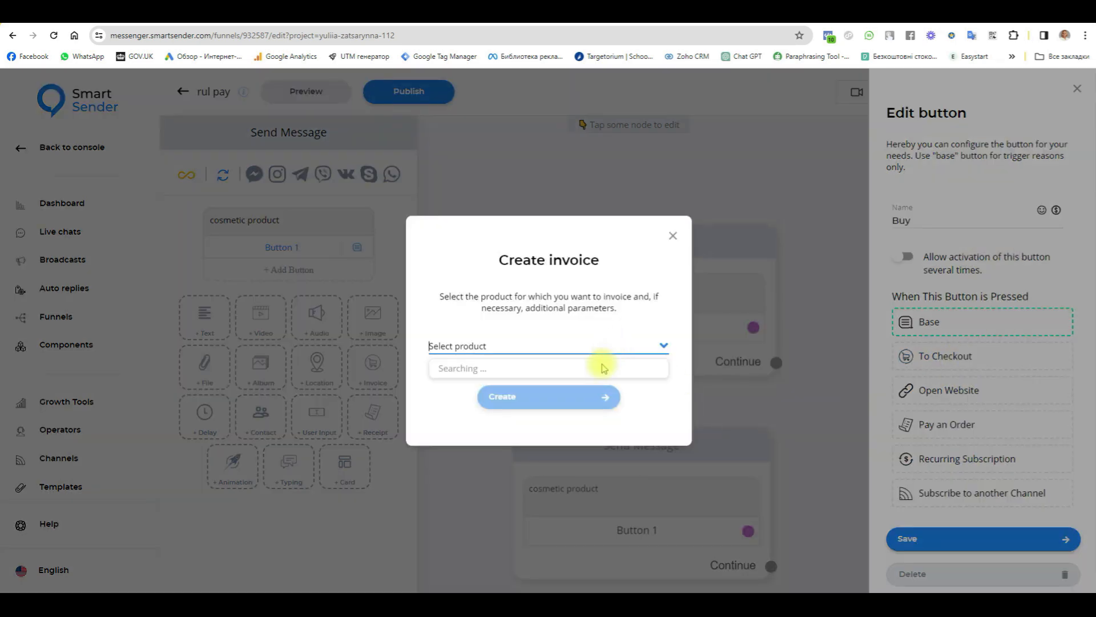
pyautogui.click(453, 370)
pyautogui.click(482, 369)
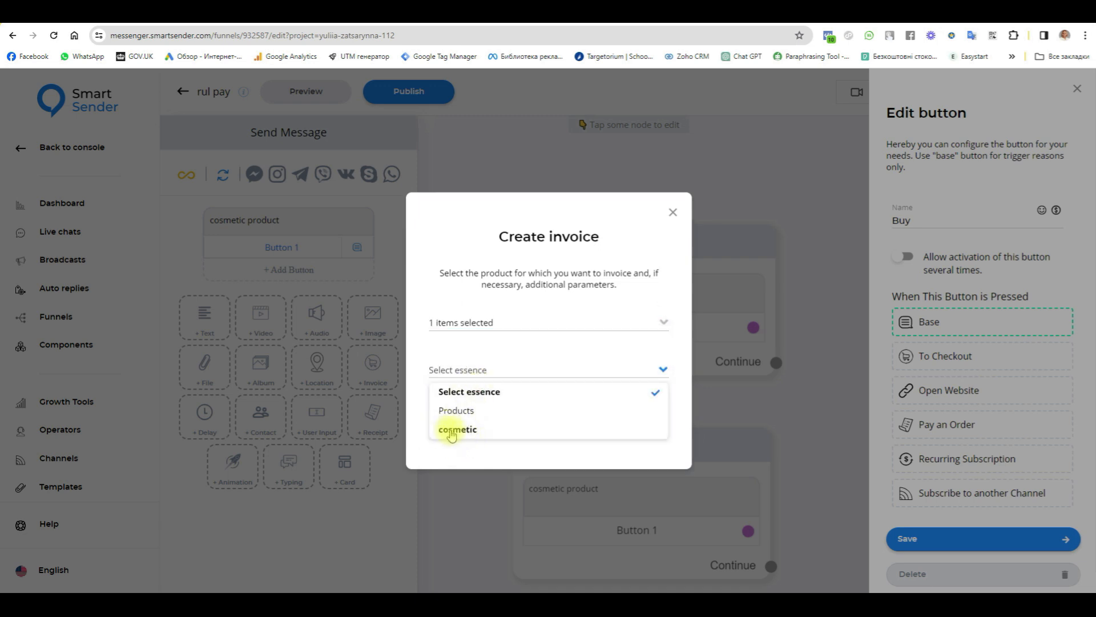
pyautogui.click(455, 431)
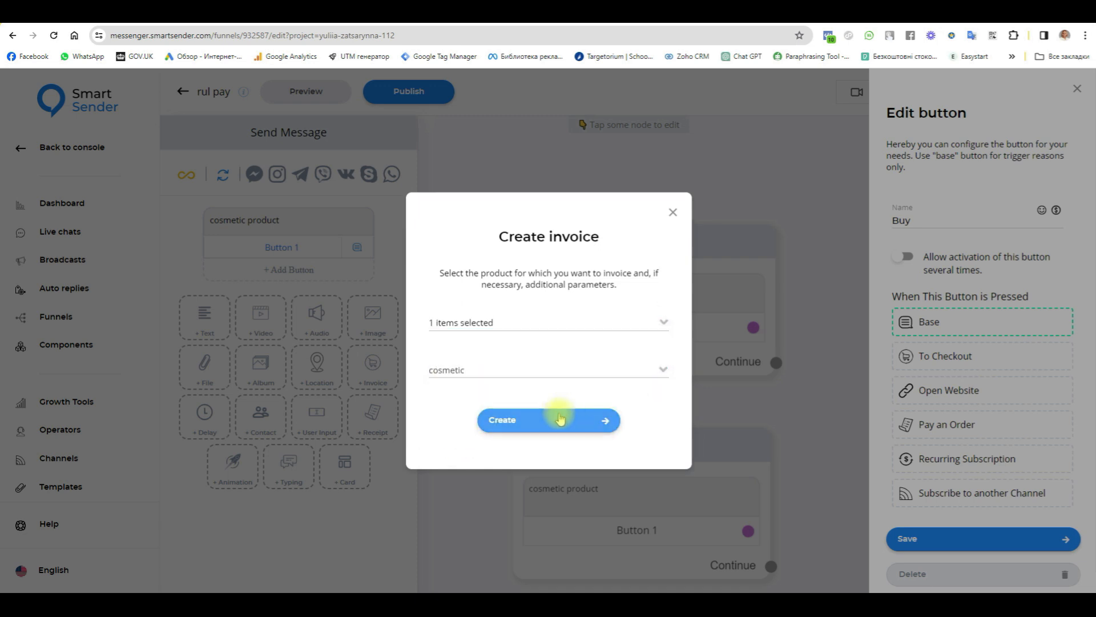
pyautogui.click(529, 420)
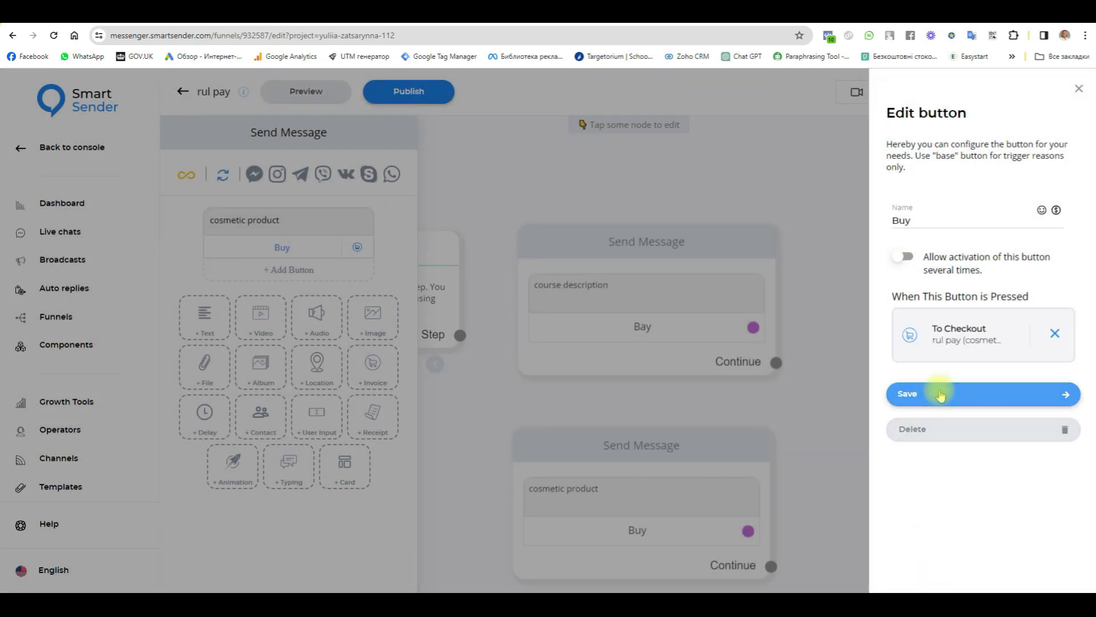
pyautogui.click(937, 393)
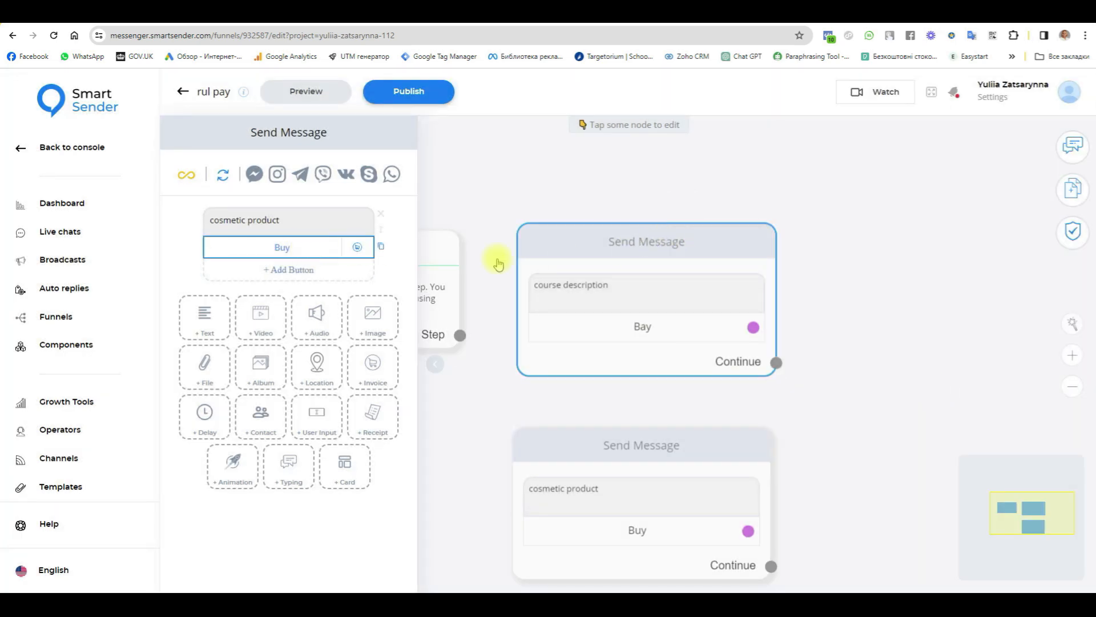
# - Rename the course description message's button to "Buy" and save it
pyautogui.click(660, 247)
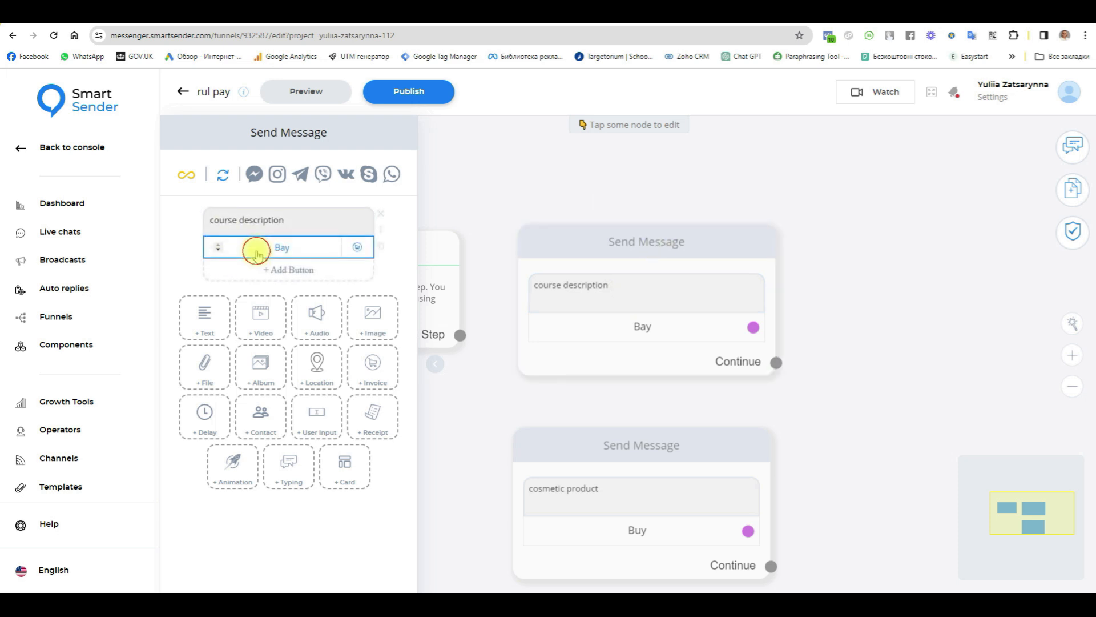
pyautogui.click(258, 247)
pyautogui.click(898, 219)
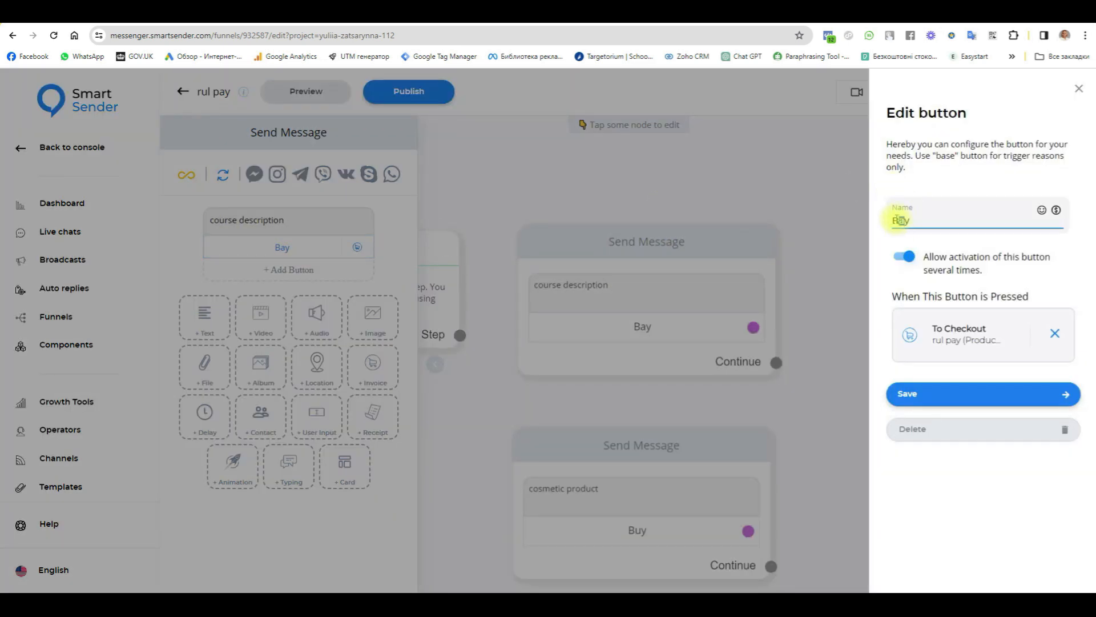
pyautogui.press('BackSpace')
pyautogui.write('u')
pyautogui.click(931, 394)
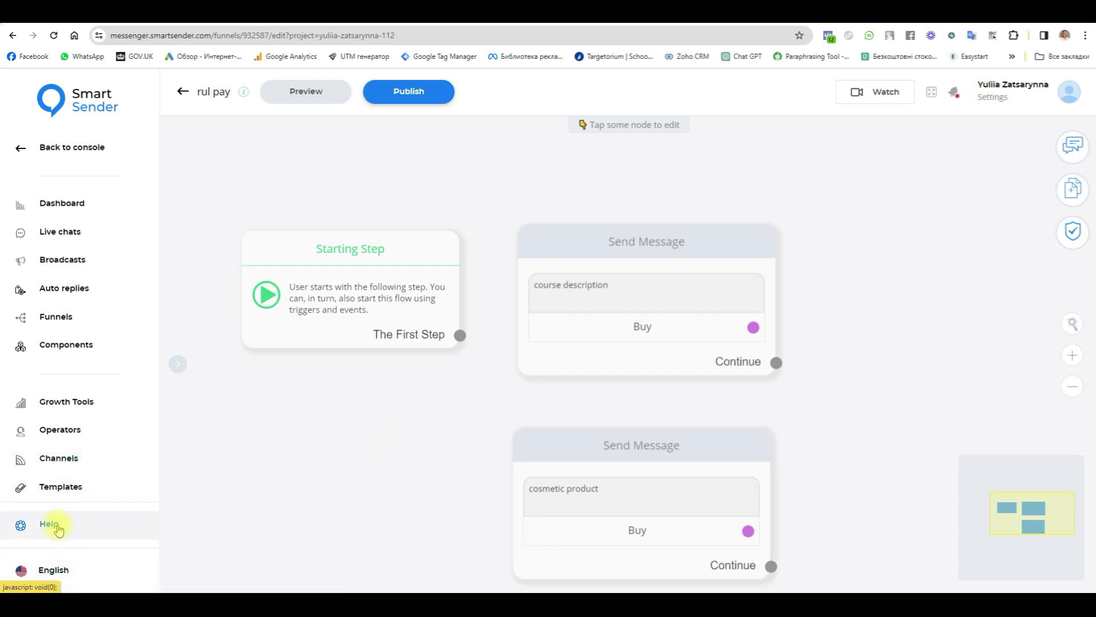
# - Open the Templates store from the help resources in a new browser tab, view it, and return to the funnel
pyautogui.click(49, 523)
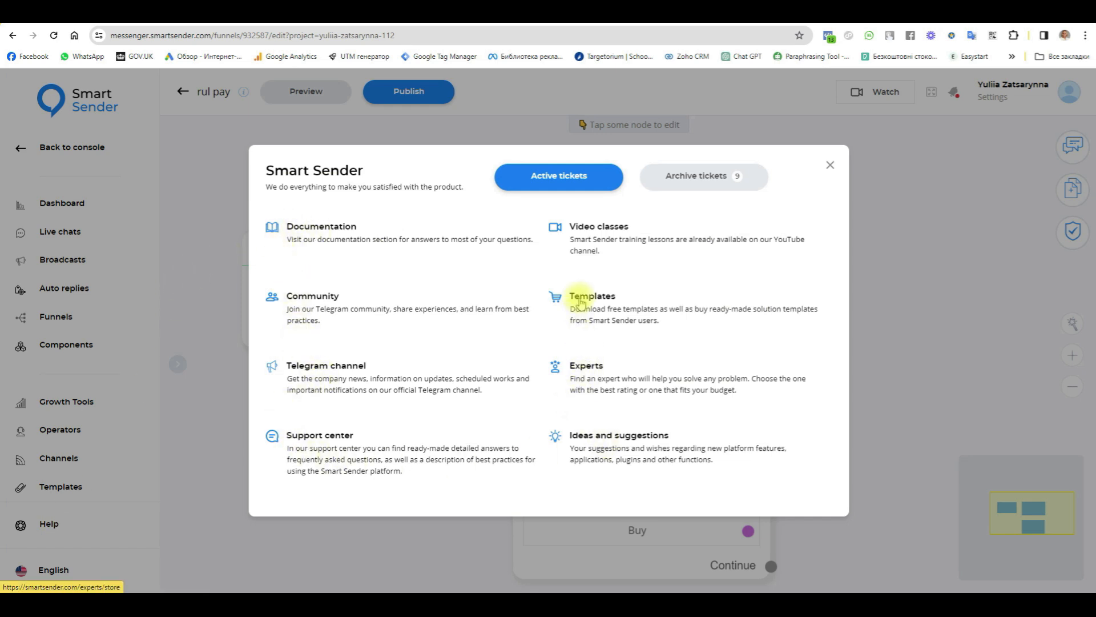
pyautogui.rightClick(598, 305)
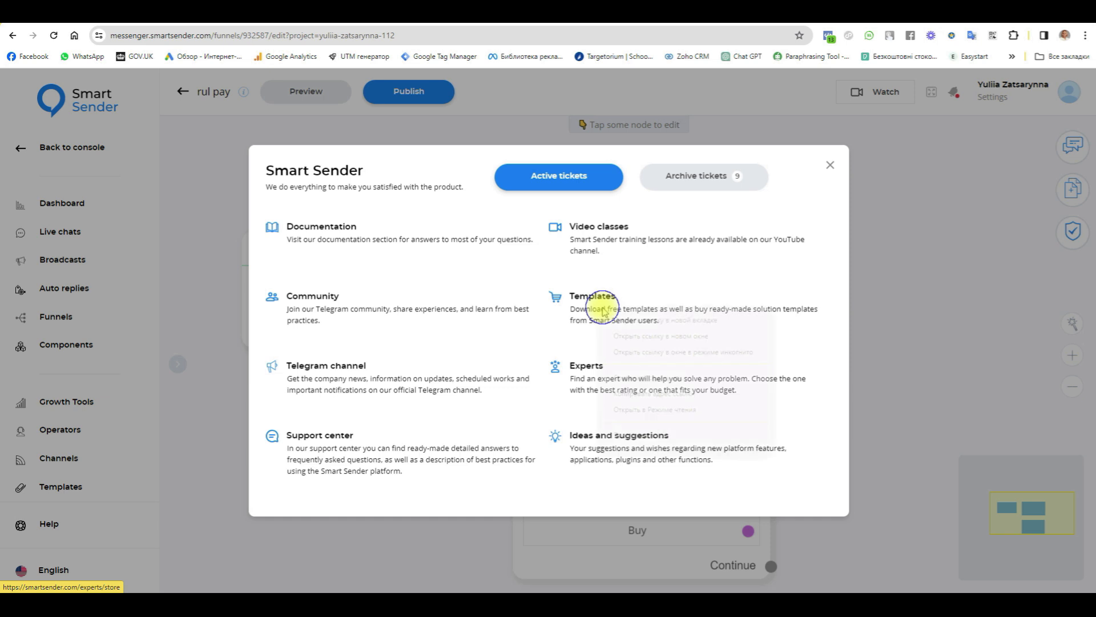
pyautogui.click(621, 320)
pyautogui.click(240, 12)
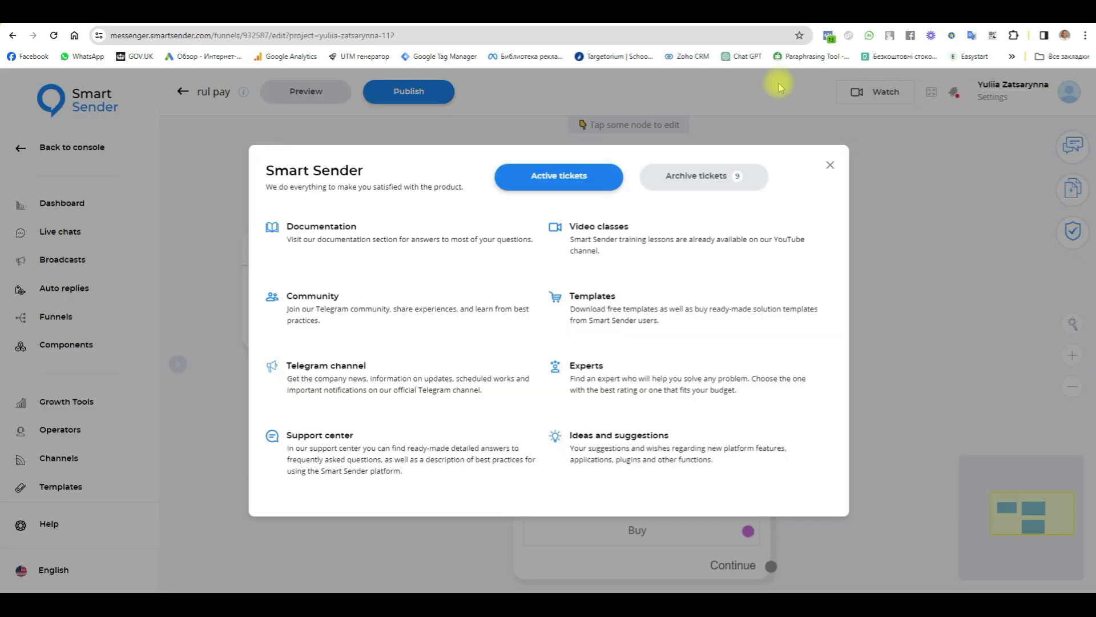
pyautogui.click(832, 165)
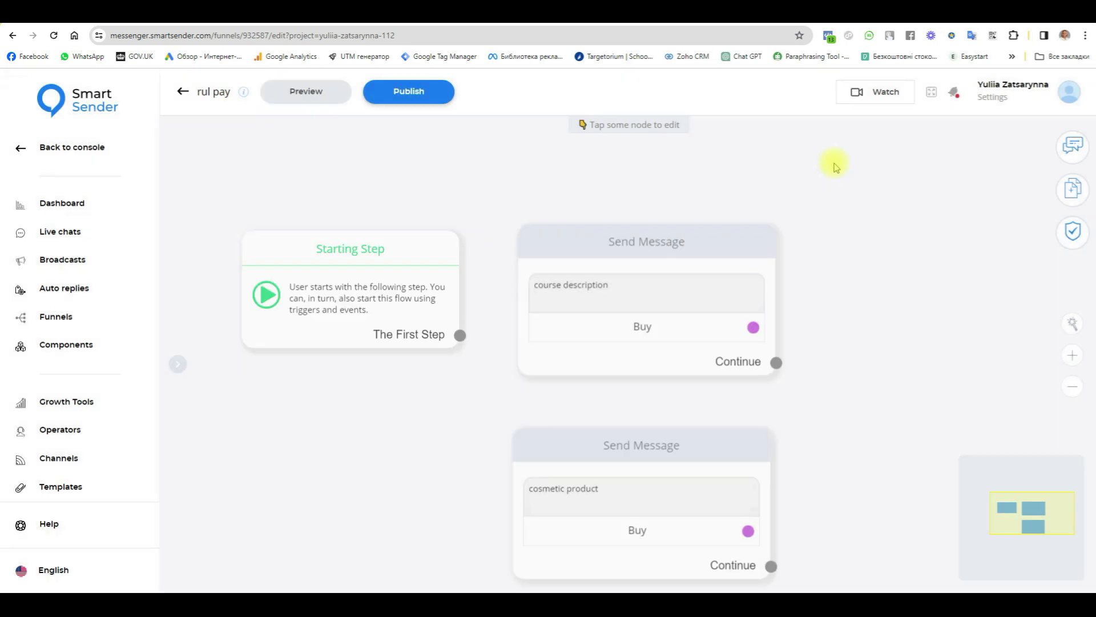
# - Connect the Starting Step to the course description message and move the cosmetic product message slightly lower
pyautogui.moveTo(903, 413); pyautogui.dragTo(891, 356)
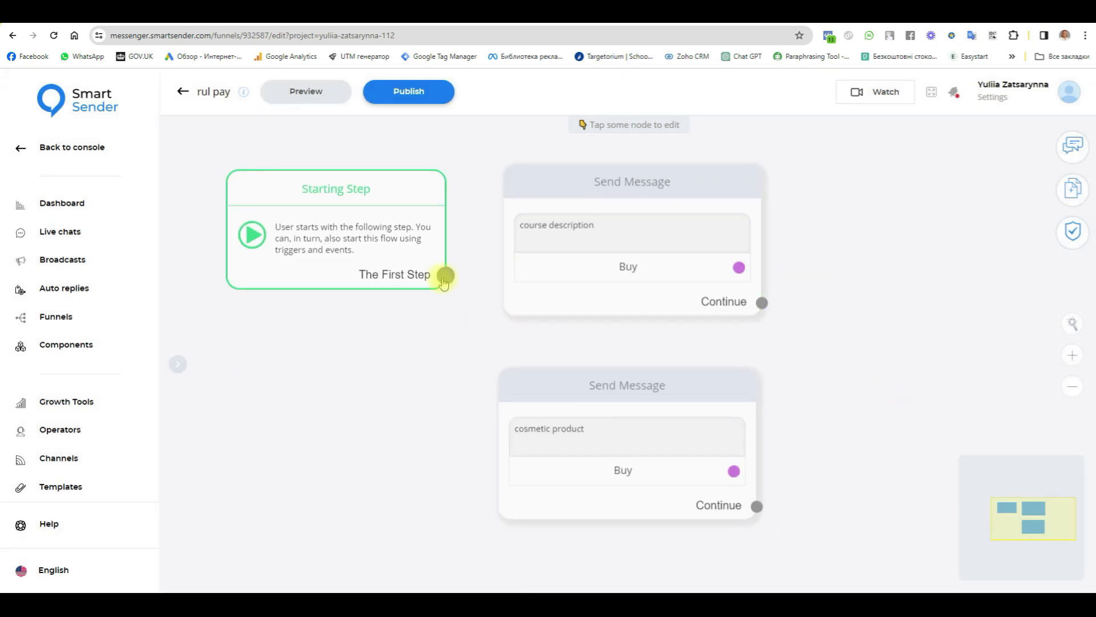
pyautogui.moveTo(449, 276); pyautogui.dragTo(541, 188)
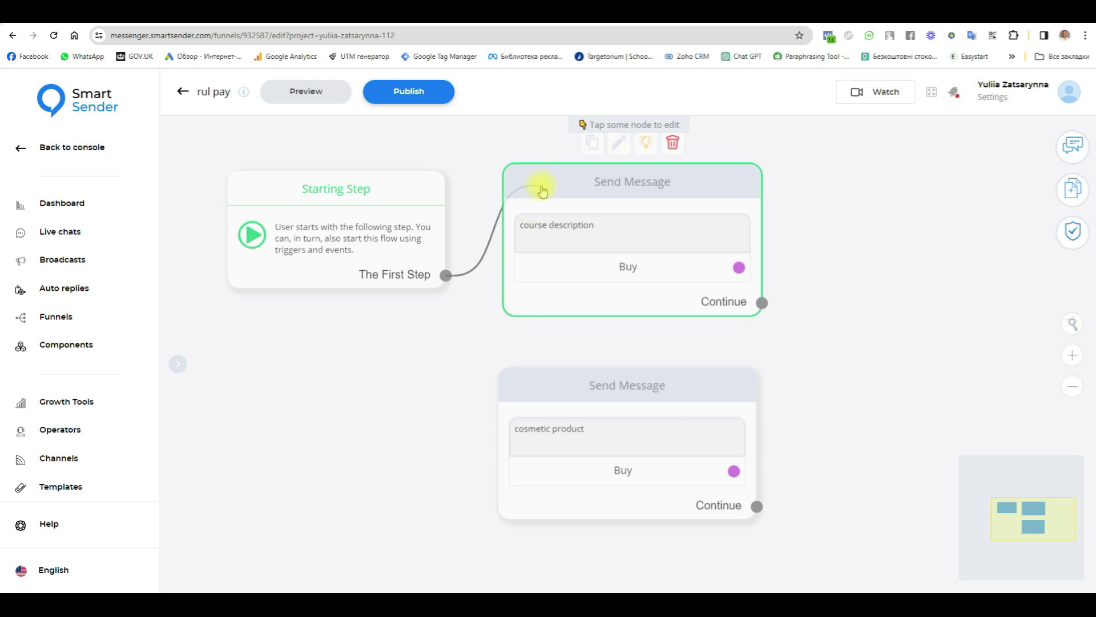
pyautogui.click(541, 193)
pyautogui.click(906, 205)
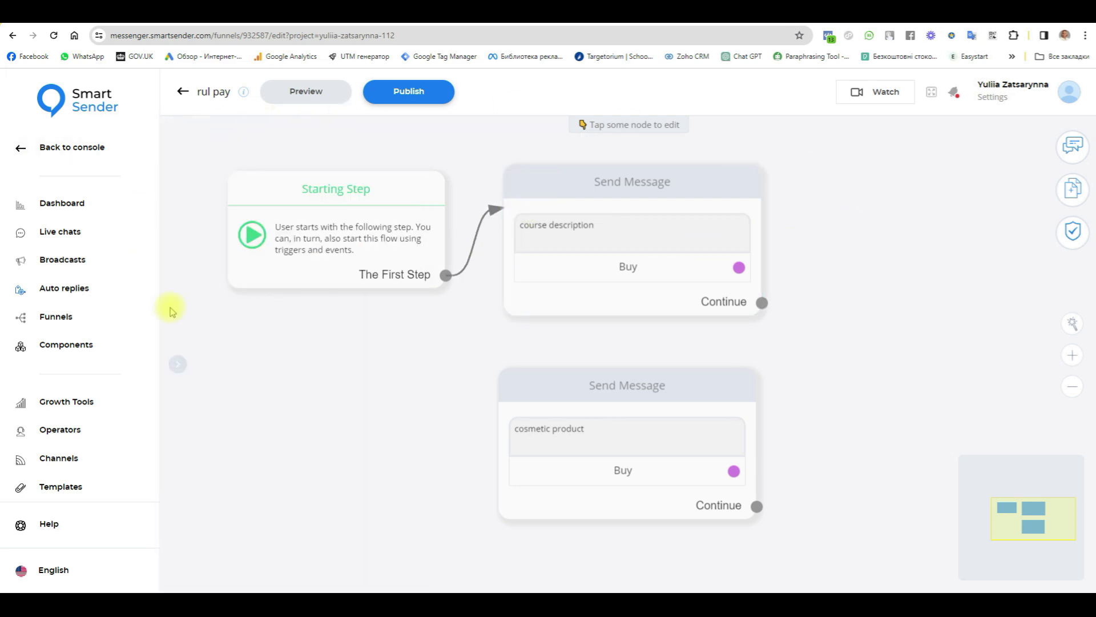
pyautogui.moveTo(611, 385); pyautogui.dragTo(614, 411)
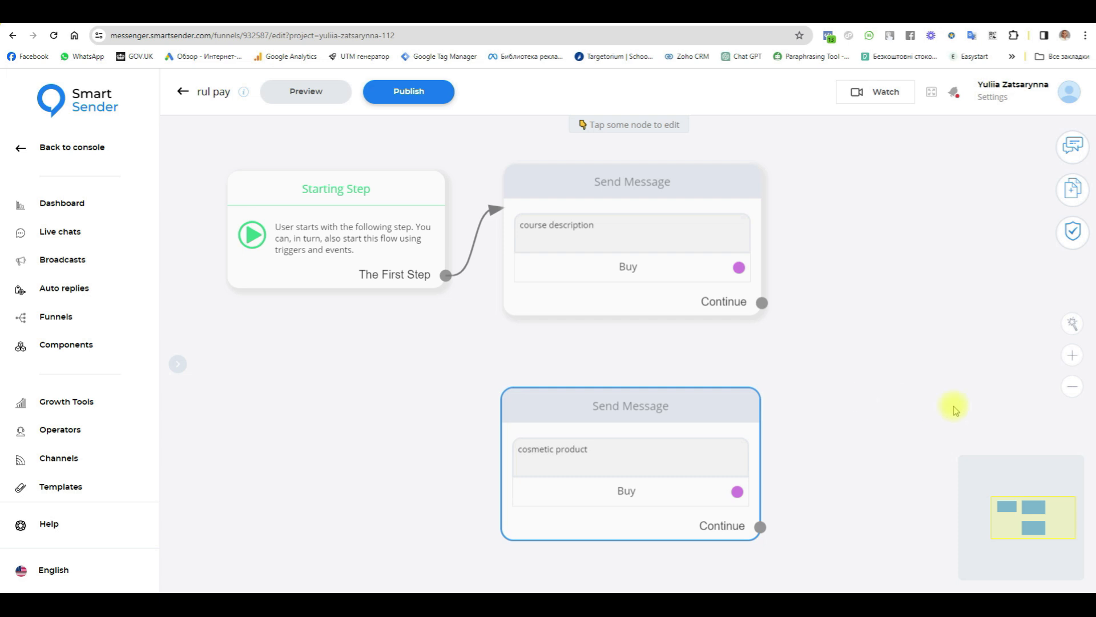
# - Add a third Send Message node and place it well to the right of the course description message
pyautogui.moveTo(952, 404); pyautogui.dragTo(781, 399)
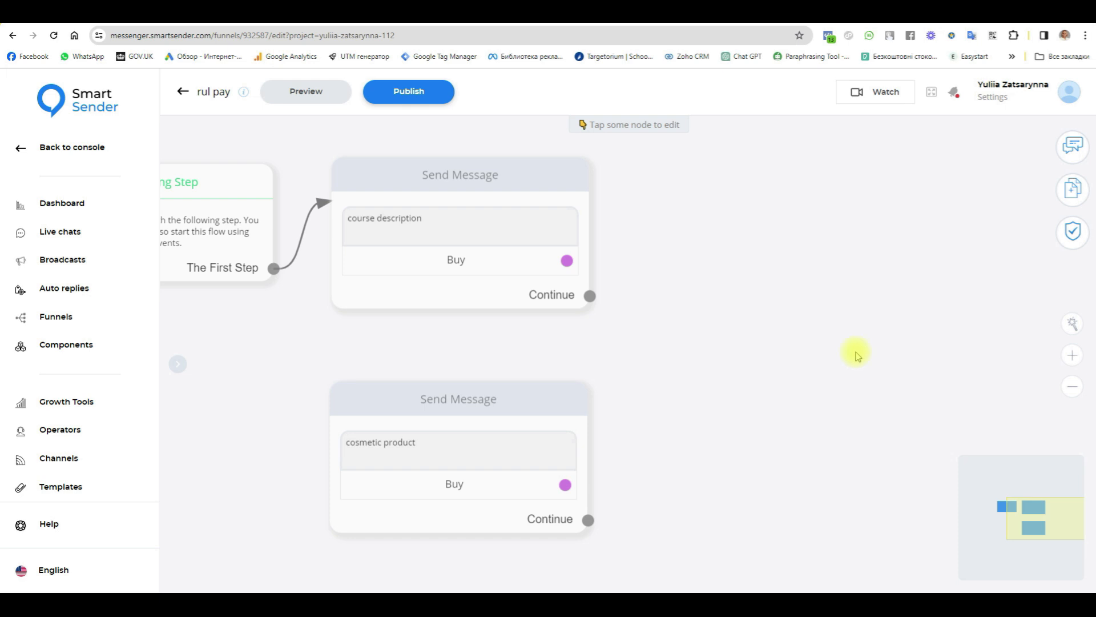
pyautogui.click(1072, 188)
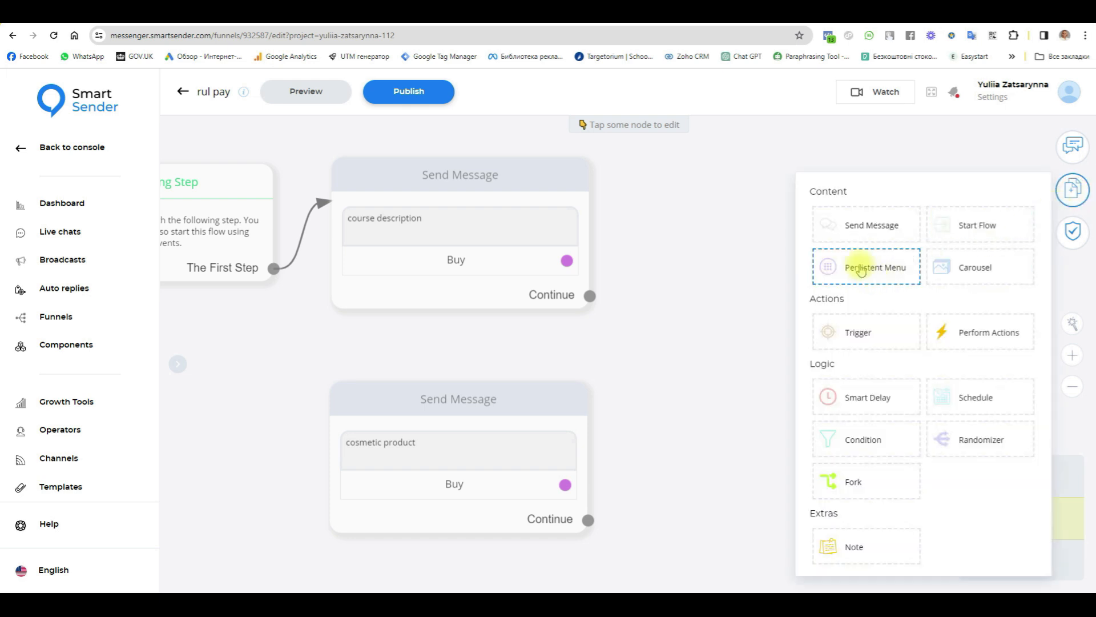
pyautogui.click(887, 227)
pyautogui.moveTo(721, 409); pyautogui.dragTo(850, 242)
pyautogui.moveTo(823, 442); pyautogui.dragTo(726, 439)
pyautogui.moveTo(799, 251); pyautogui.dragTo(832, 259)
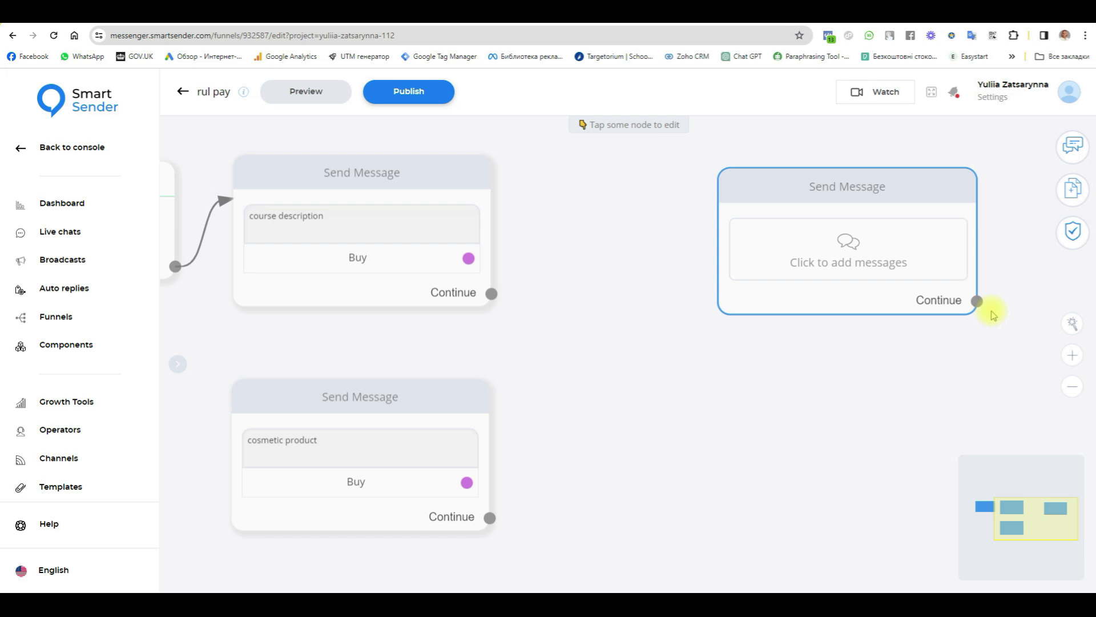
pyautogui.click(387, 215)
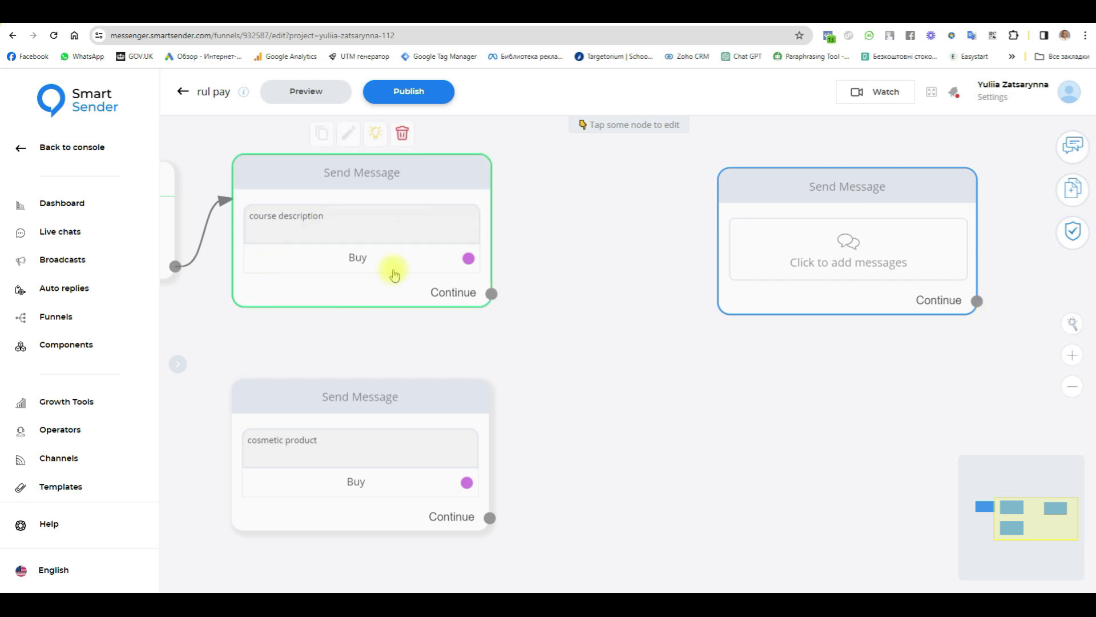
pyautogui.click(313, 312)
# - Add the text "Thank you for the payment!" and, after a blank line, "Here's the link to the course" to the new Send Message node
pyautogui.doubleClick(885, 189)
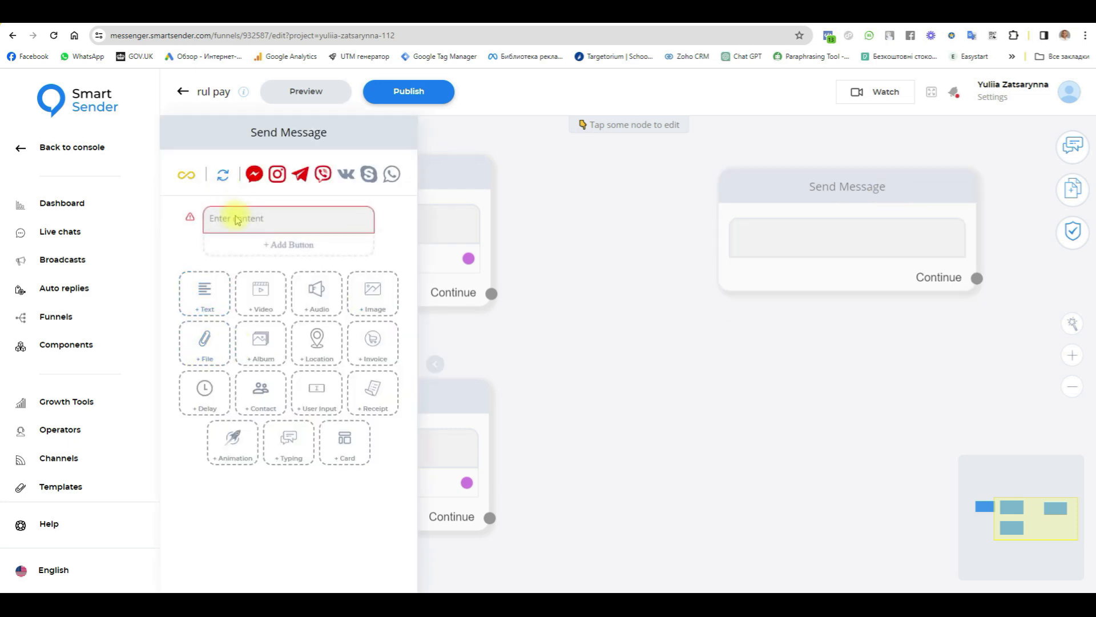
pyautogui.click(230, 221)
pyautogui.write("Thank you for the payment! Here's the link to the course")
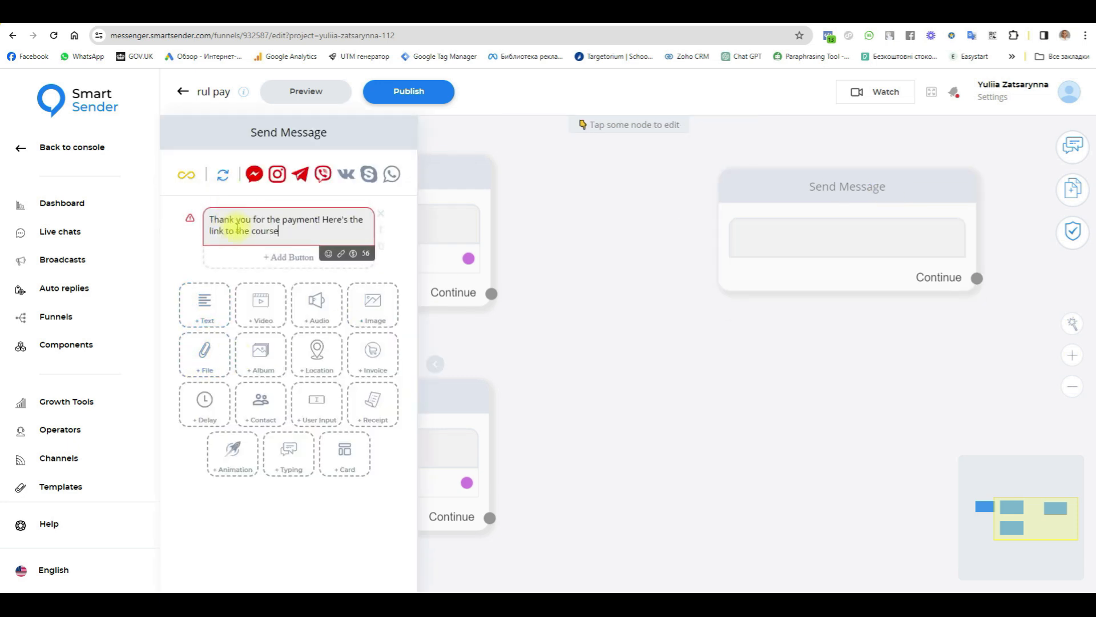
pyautogui.click(326, 220)
pyautogui.press('Return')
pyautogui.press('Return')
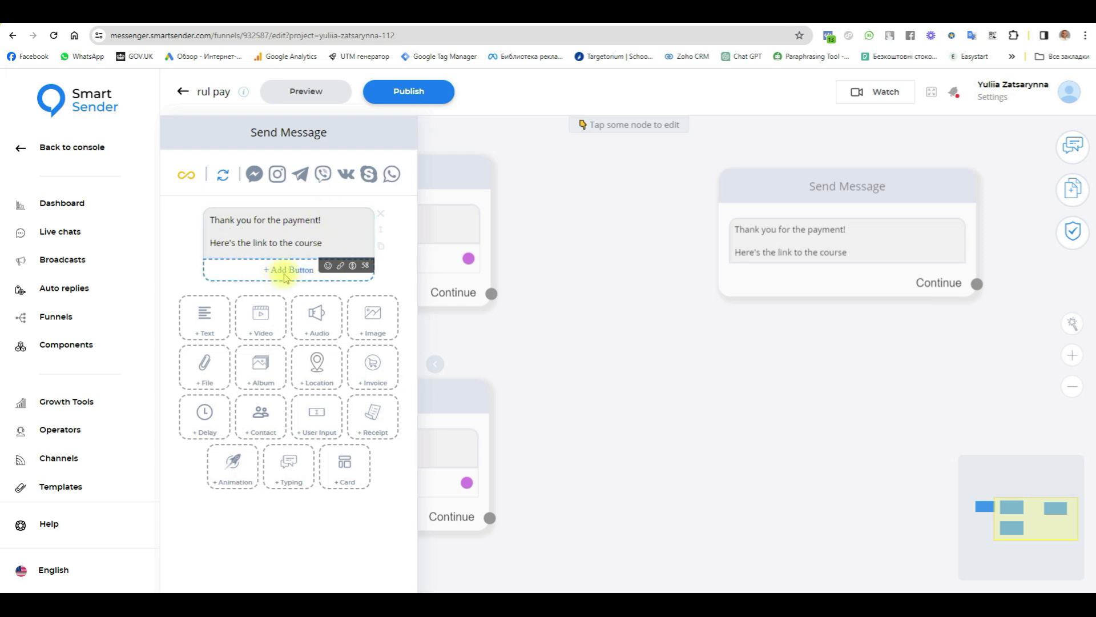
# - Add a button named "Link" below the payment thank-you text
pyautogui.click(289, 270)
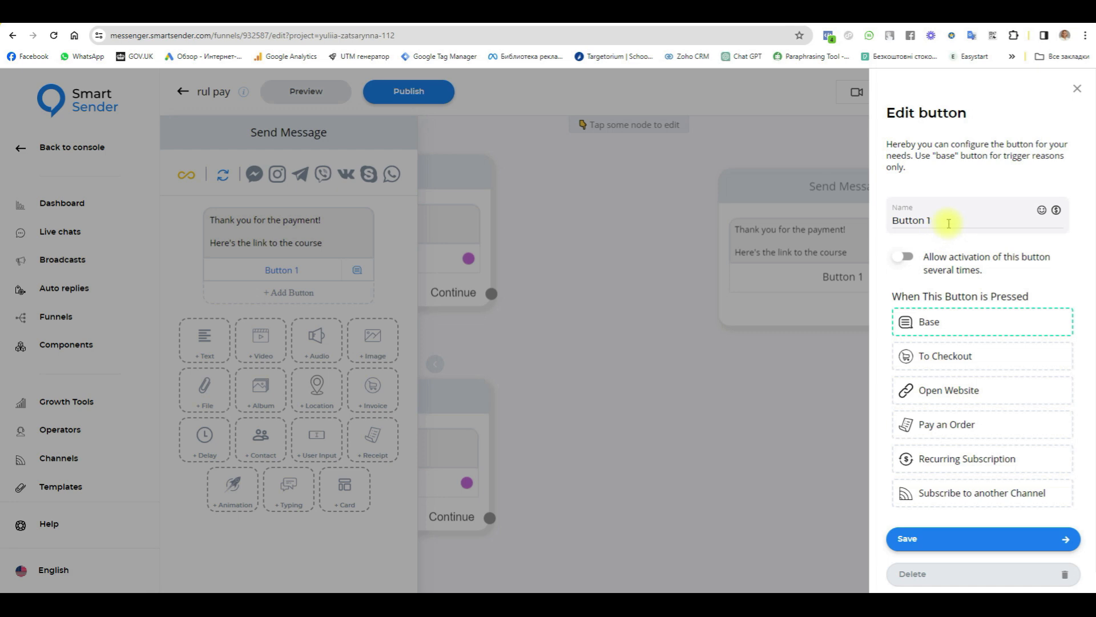
pyautogui.moveTo(944, 220); pyautogui.dragTo(748, 225)
pyautogui.write('Link')
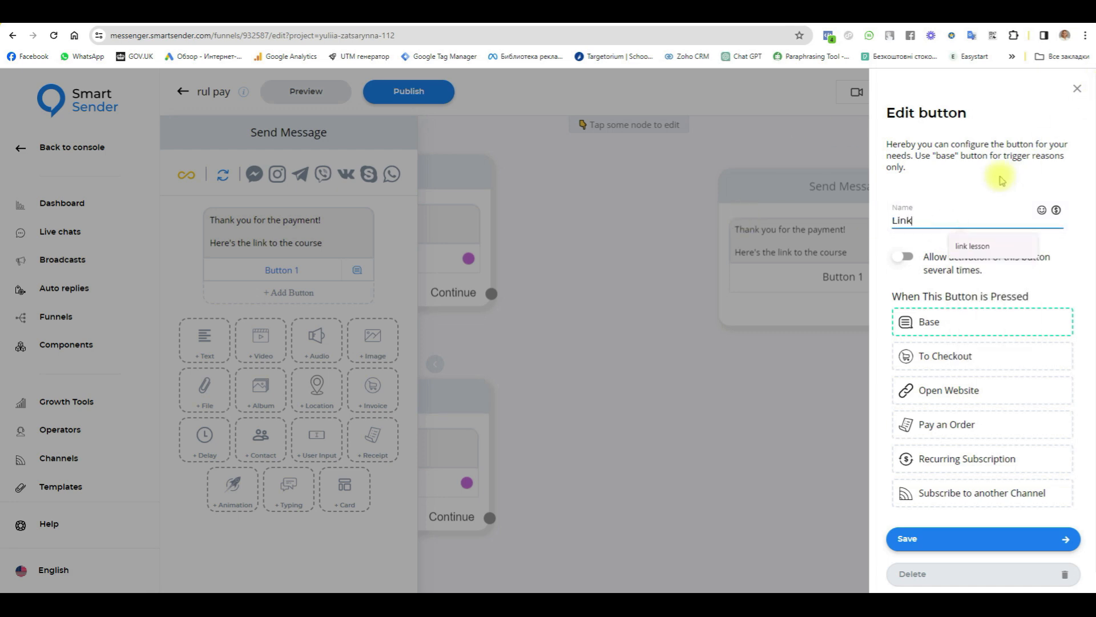
# - Set the Link button's action to Open Website with the current funnel page's URL, and save the button
pyautogui.click(215, 36)
pyautogui.hotkey('ctrl', 'c')
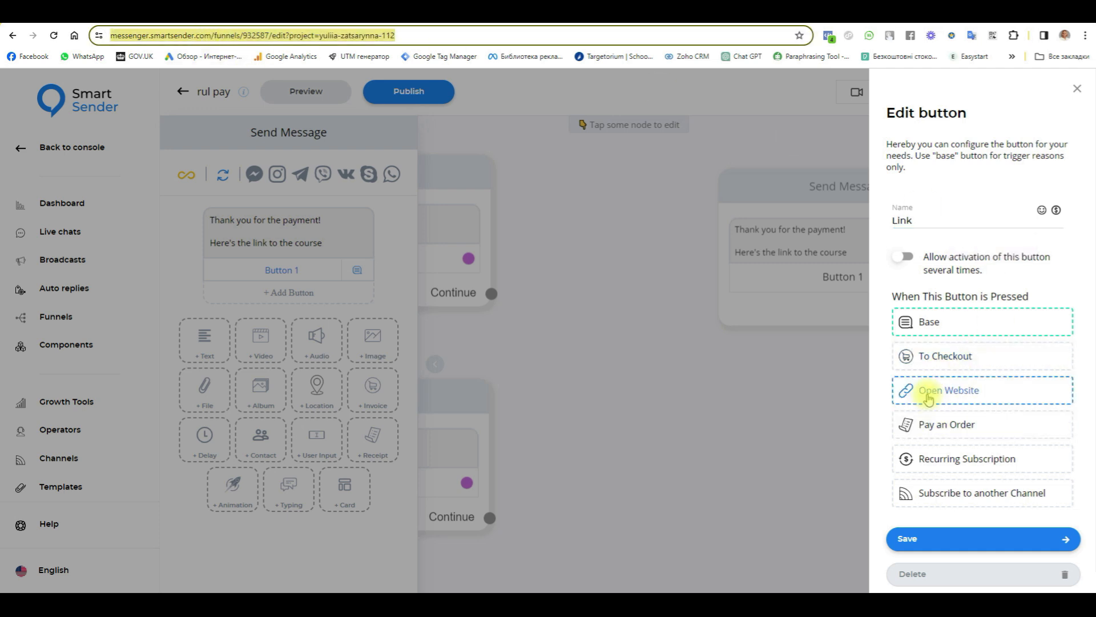
pyautogui.click(931, 394)
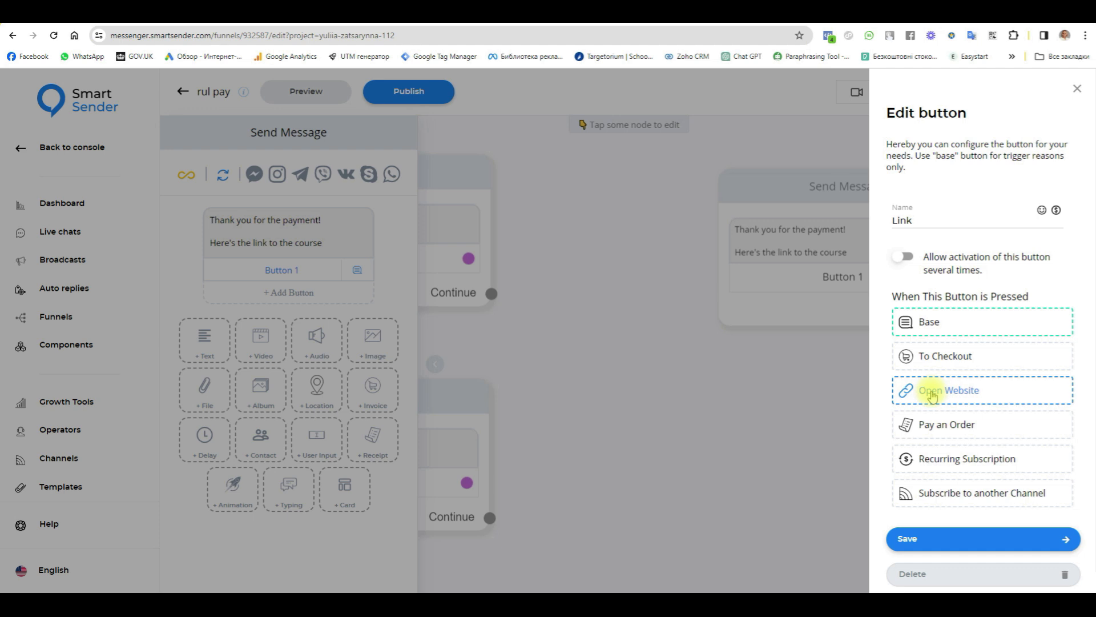
pyautogui.click(905, 396)
pyautogui.click(905, 371)
pyautogui.hotkey('ctrl', 'v')
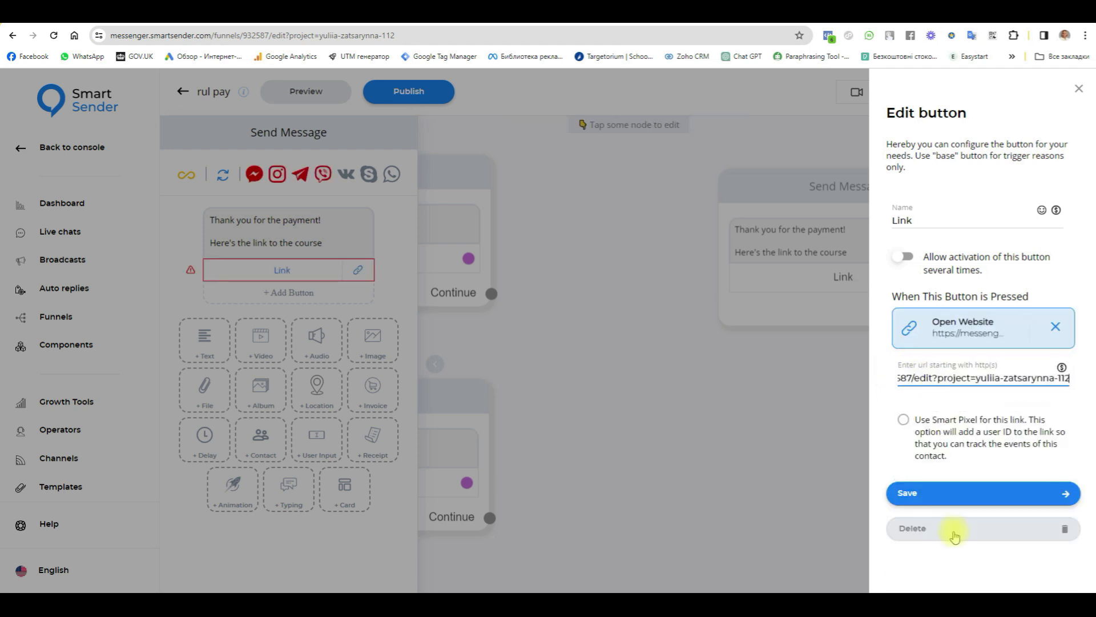
pyautogui.click(908, 493)
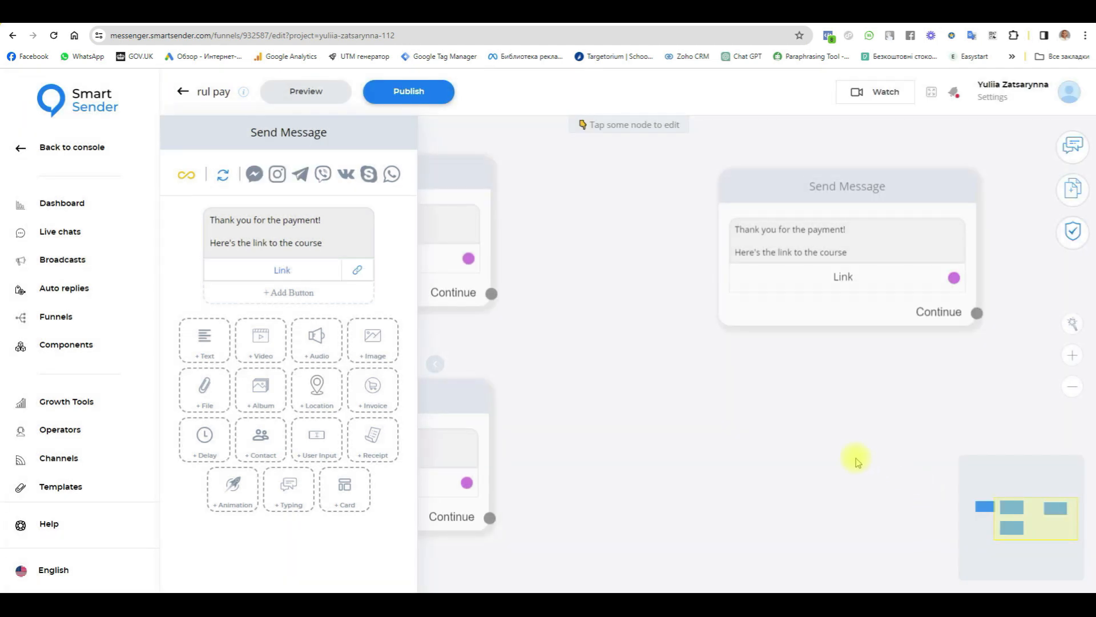
# - Add a fourth Send Message node below the message with the course link
pyautogui.click(1077, 189)
pyautogui.click(855, 226)
pyautogui.moveTo(802, 465); pyautogui.dragTo(895, 458)
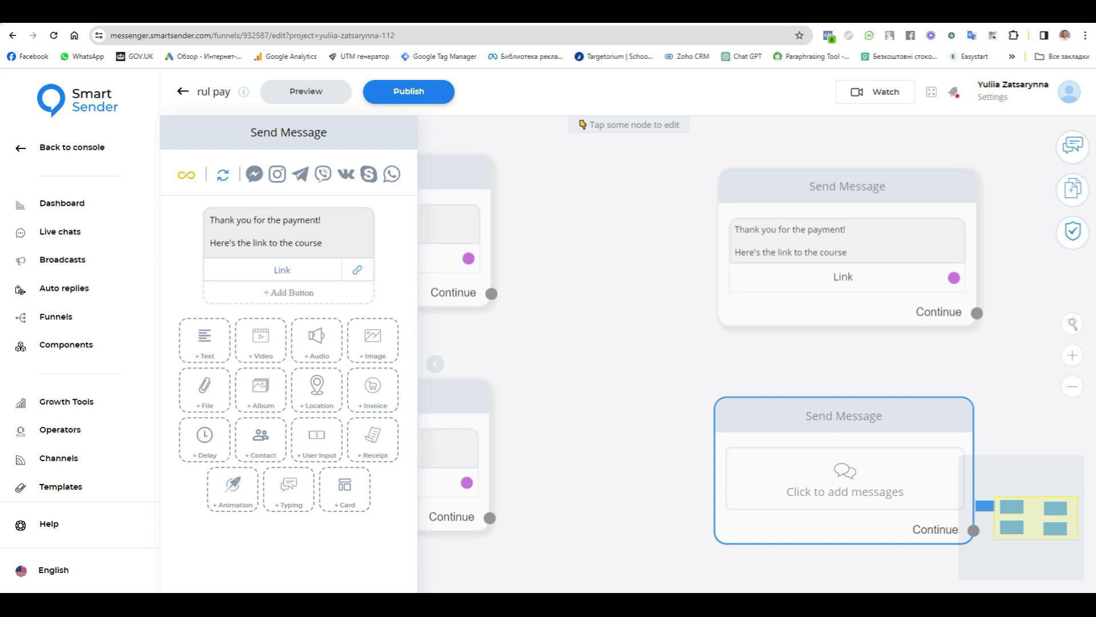
pyautogui.moveTo(893, 423)
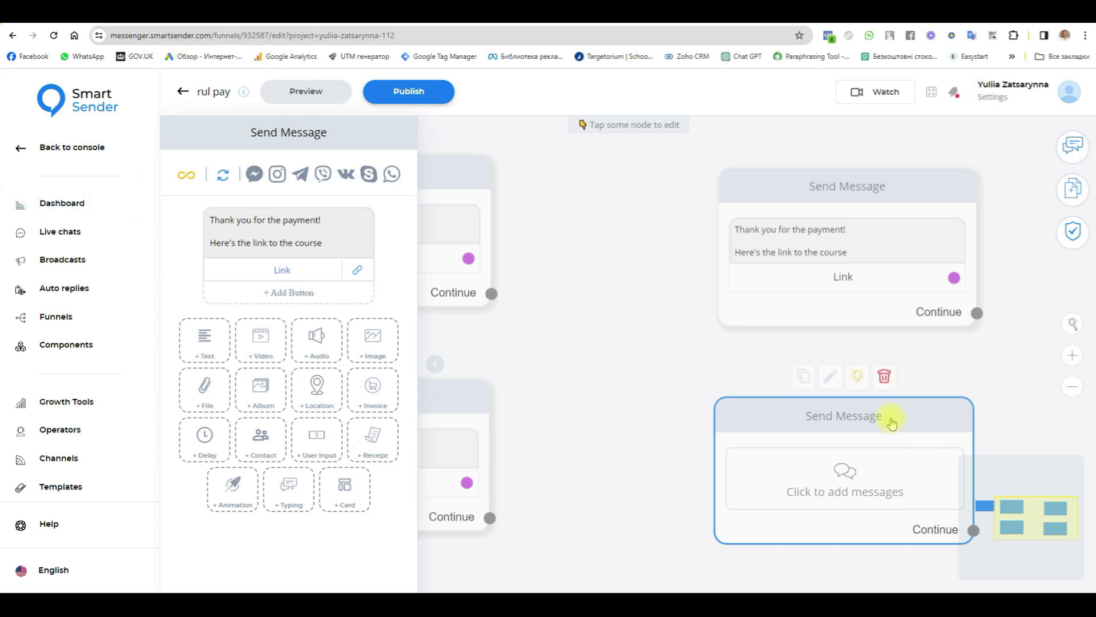
# - Add the text "Thank you for the payment!" to the fourth Send Message node
pyautogui.click(759, 425)
pyautogui.click(217, 274)
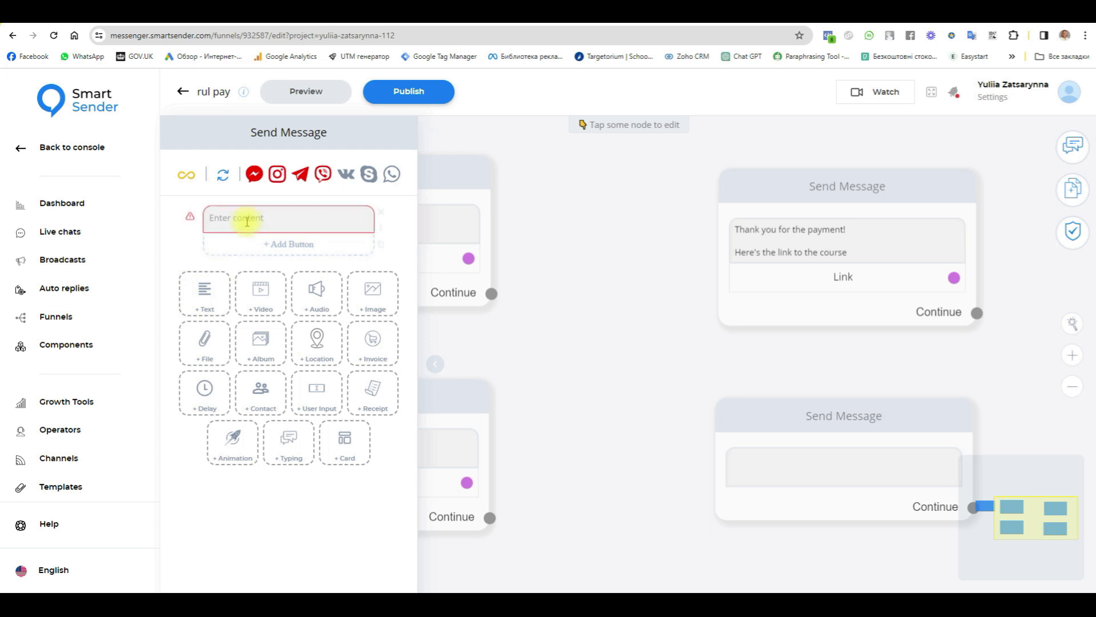
pyautogui.write('Thank you for the payment! Please provide the delivery address below')
pyautogui.moveTo(350, 231); pyautogui.dragTo(327, 220)
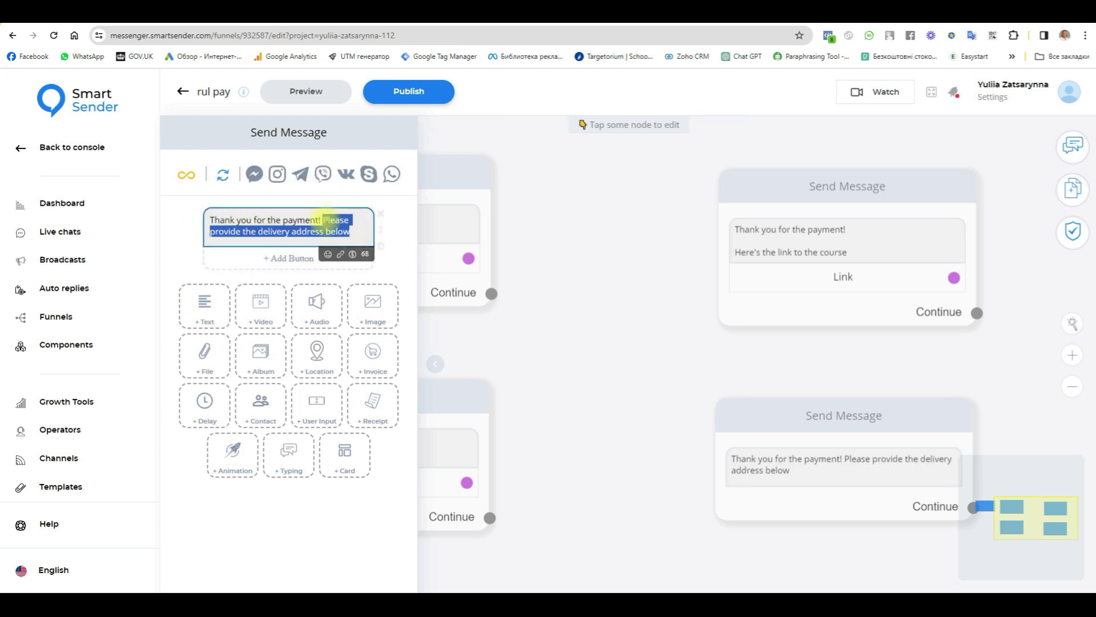
pyautogui.press('BackSpace')
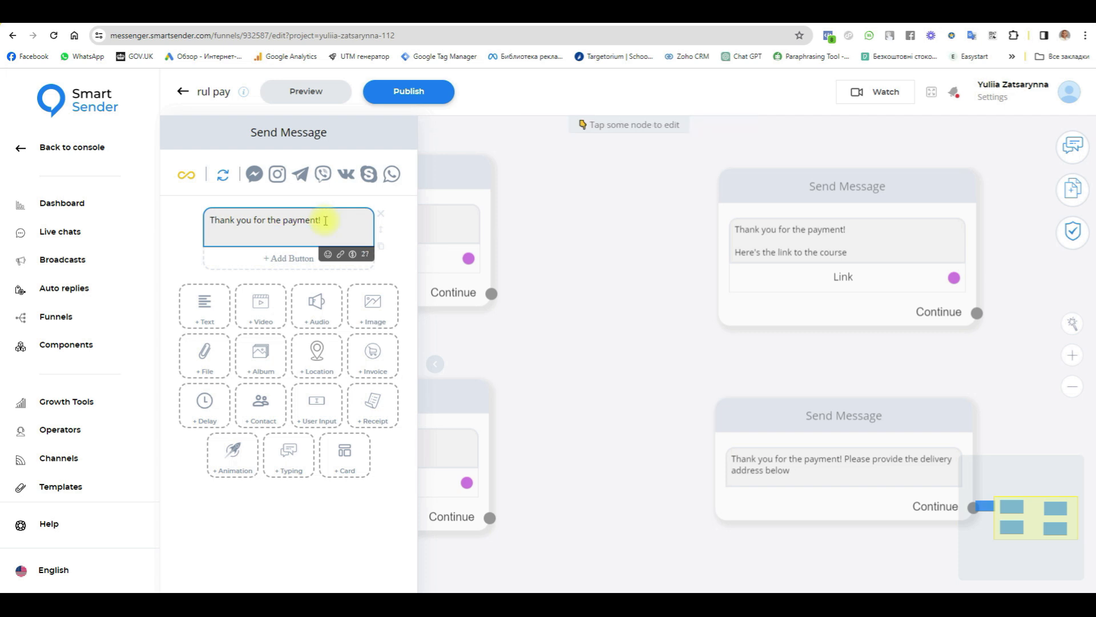
# - Add a user input block with the question "Please provide the delivery address below" under the thank-you text
pyautogui.click(320, 408)
pyautogui.click(251, 291)
pyautogui.write('Please provide the delivery address below')
# - Examine the reply types and the custom fields available for saving the delivery address reply, and leave the settings without saving
pyautogui.click(355, 339)
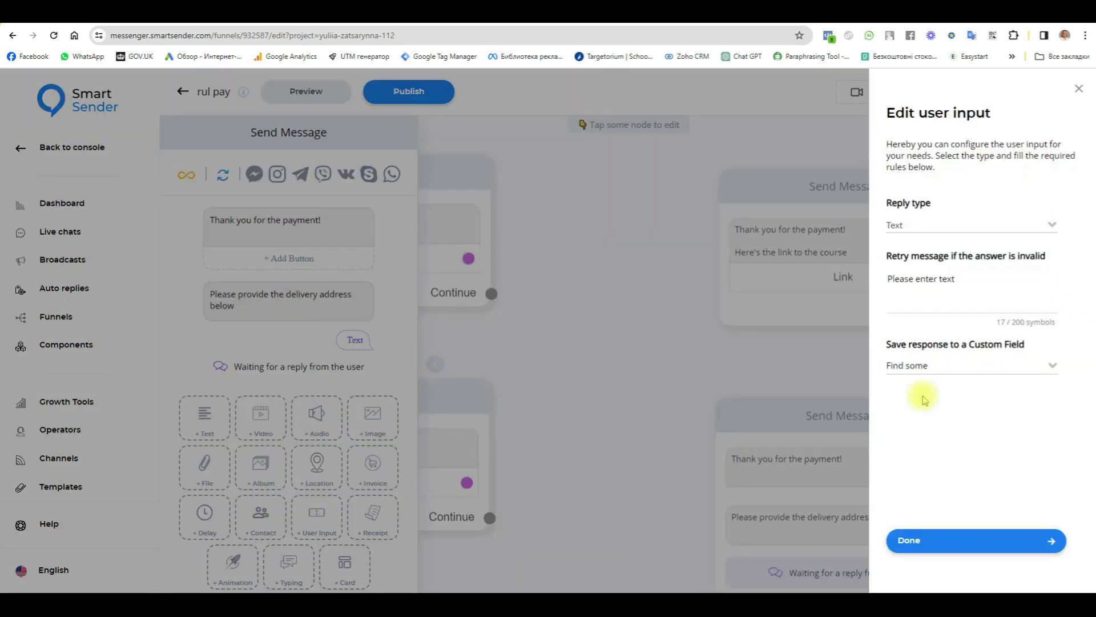
pyautogui.click(1049, 229)
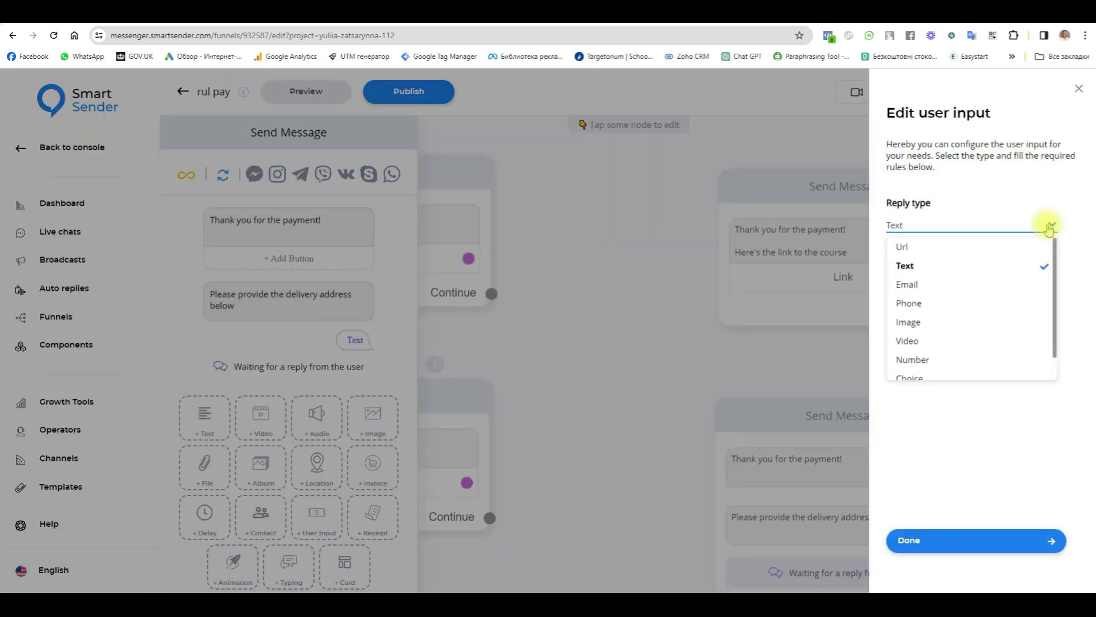
pyautogui.click(912, 266)
pyautogui.click(920, 365)
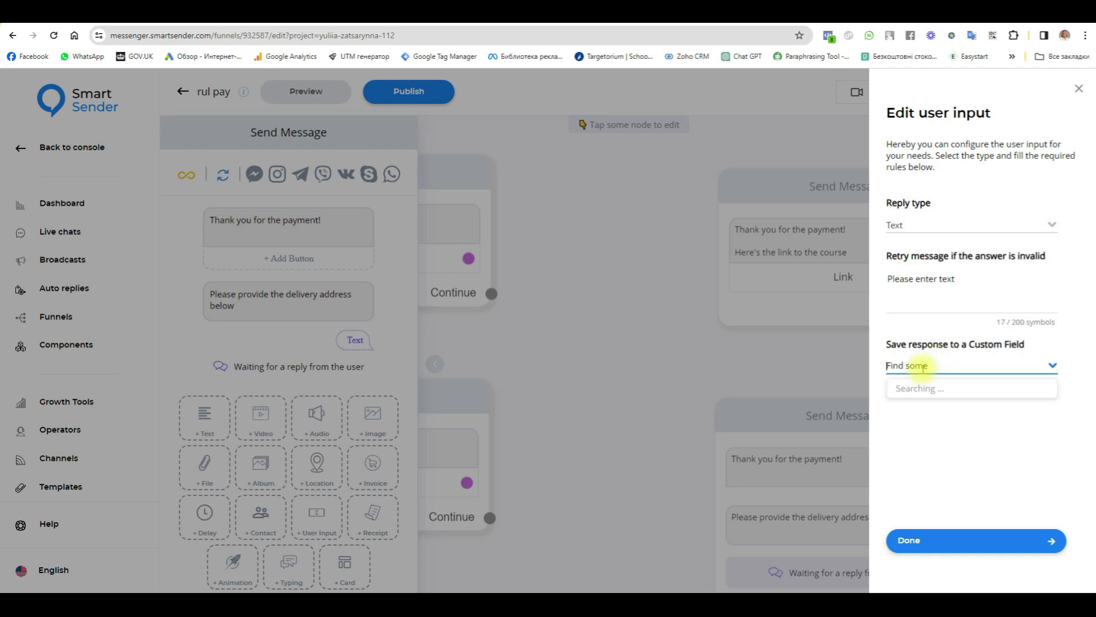
pyautogui.scroll(-3, 977, 445)
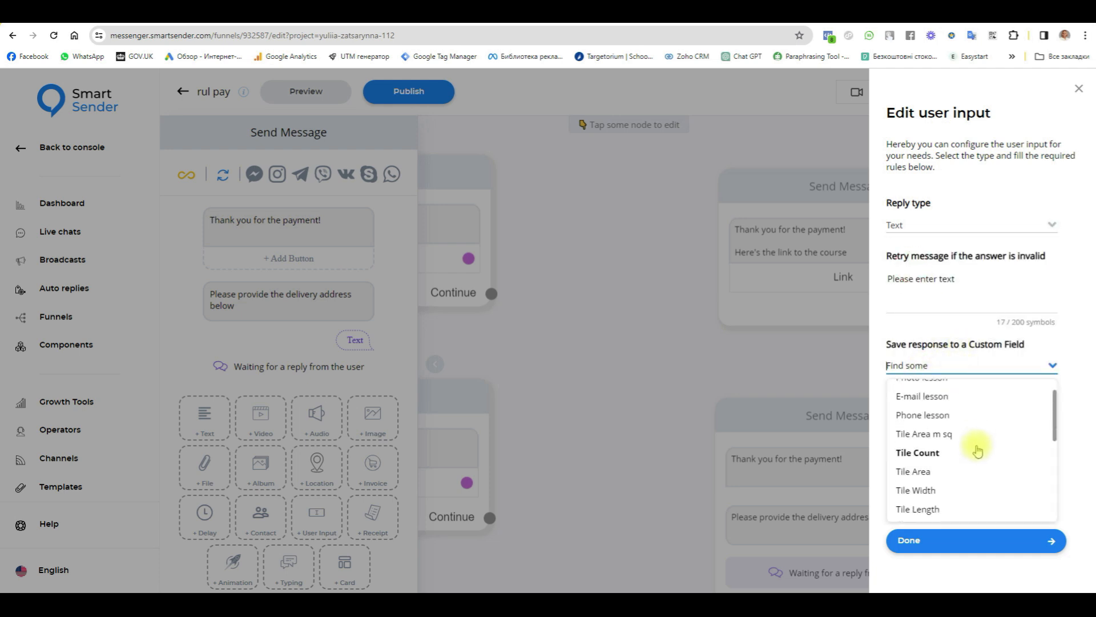
pyautogui.scroll(-1, 977, 451)
pyautogui.scroll(-2, 973, 451)
pyautogui.scroll(-5, 972, 451)
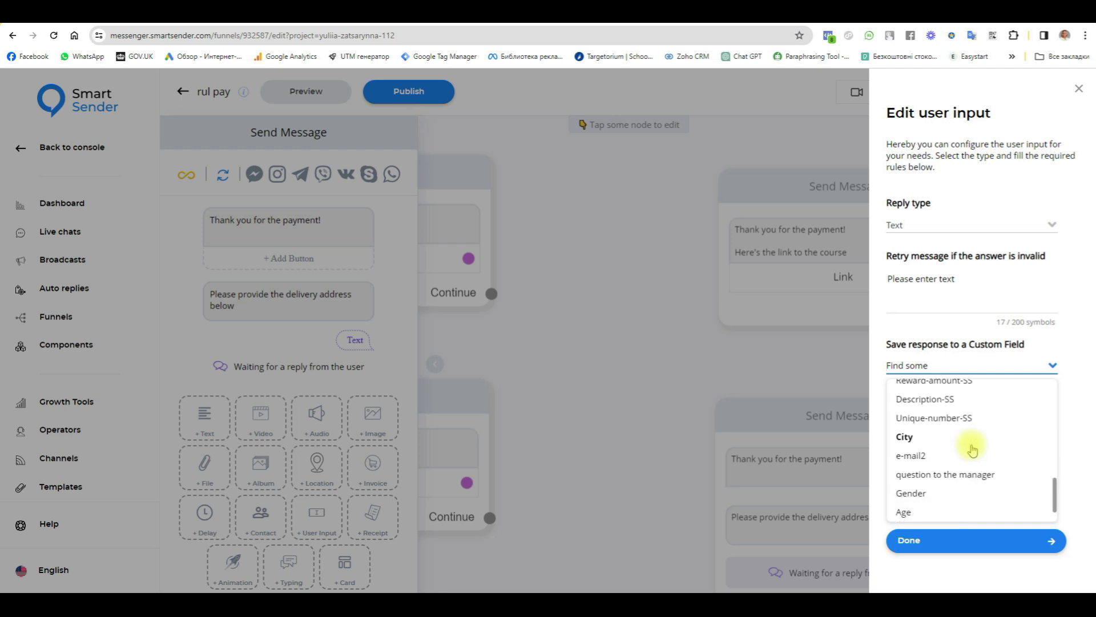
pyautogui.scroll(3, 925, 477)
pyautogui.scroll(5, 928, 473)
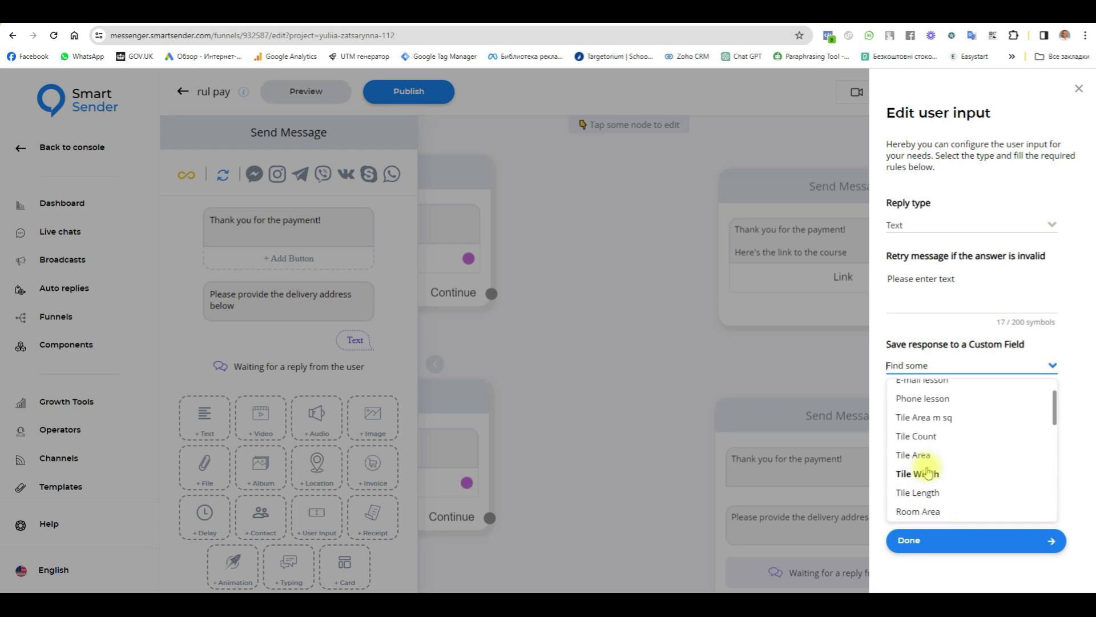
pyautogui.scroll(2, 928, 473)
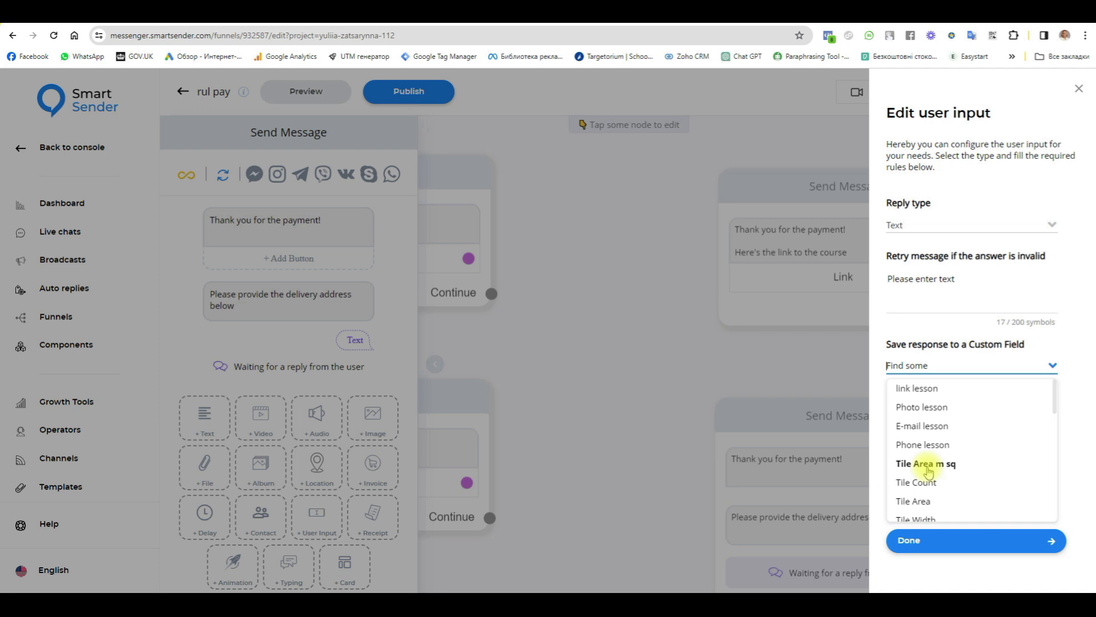
pyautogui.scroll(-6, 930, 470)
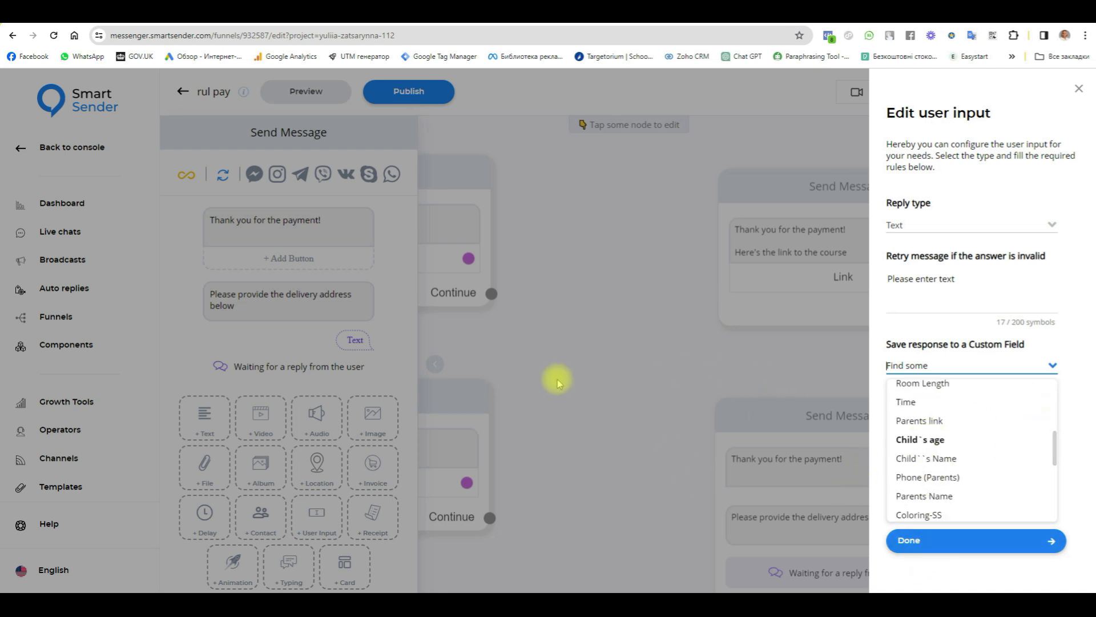
pyautogui.click(1079, 88)
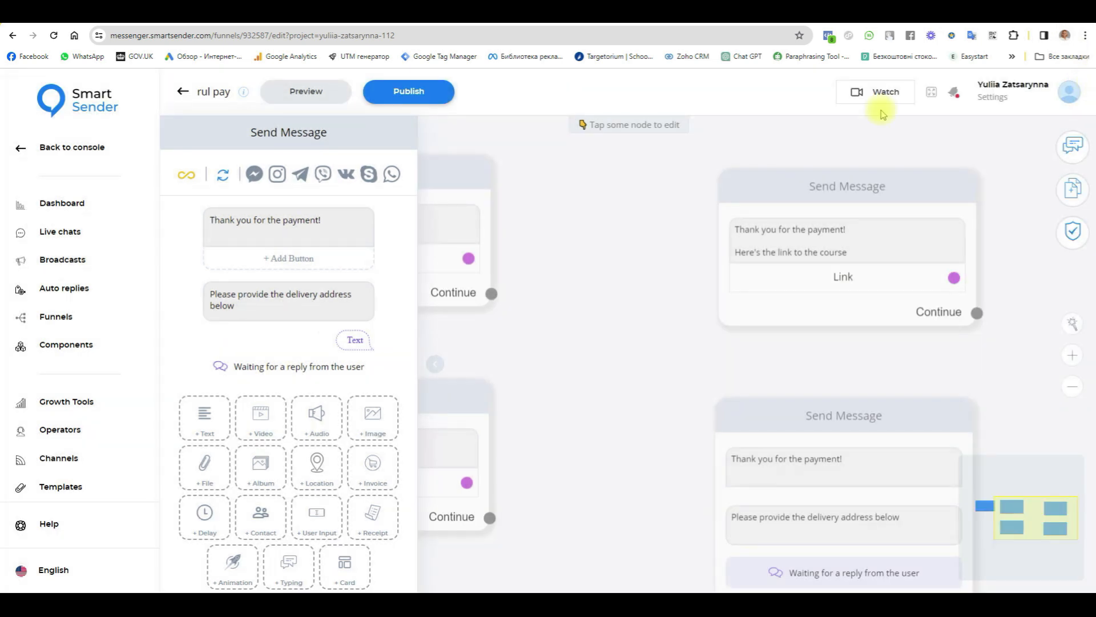
# - Open the project console in a separate browser tab and go to its Variables page
pyautogui.rightClick(89, 148)
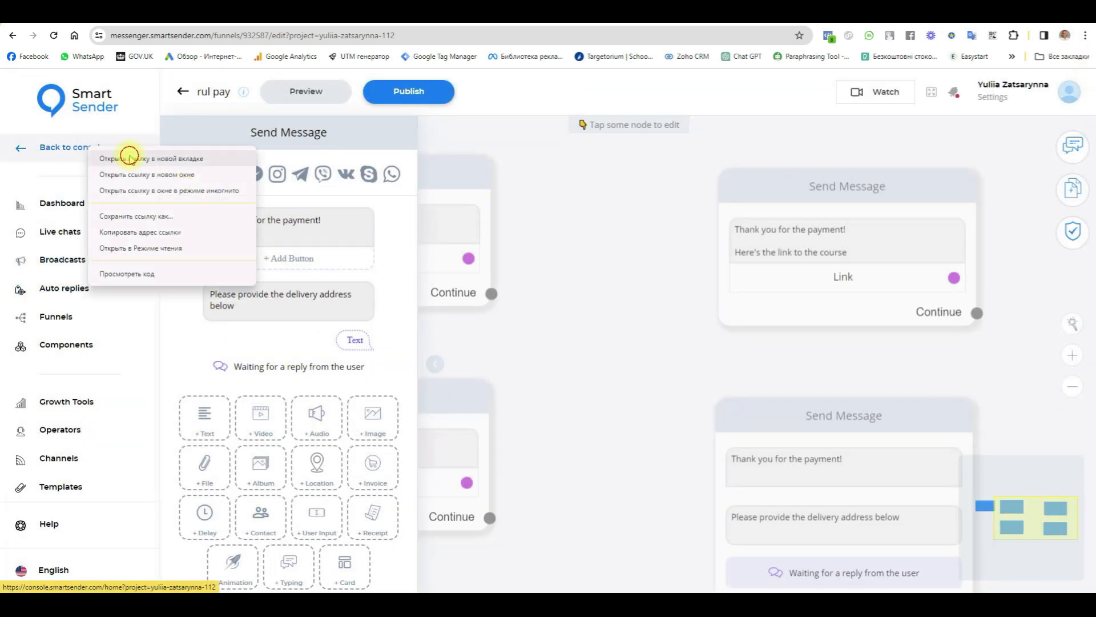
pyautogui.click(129, 156)
pyautogui.click(252, 18)
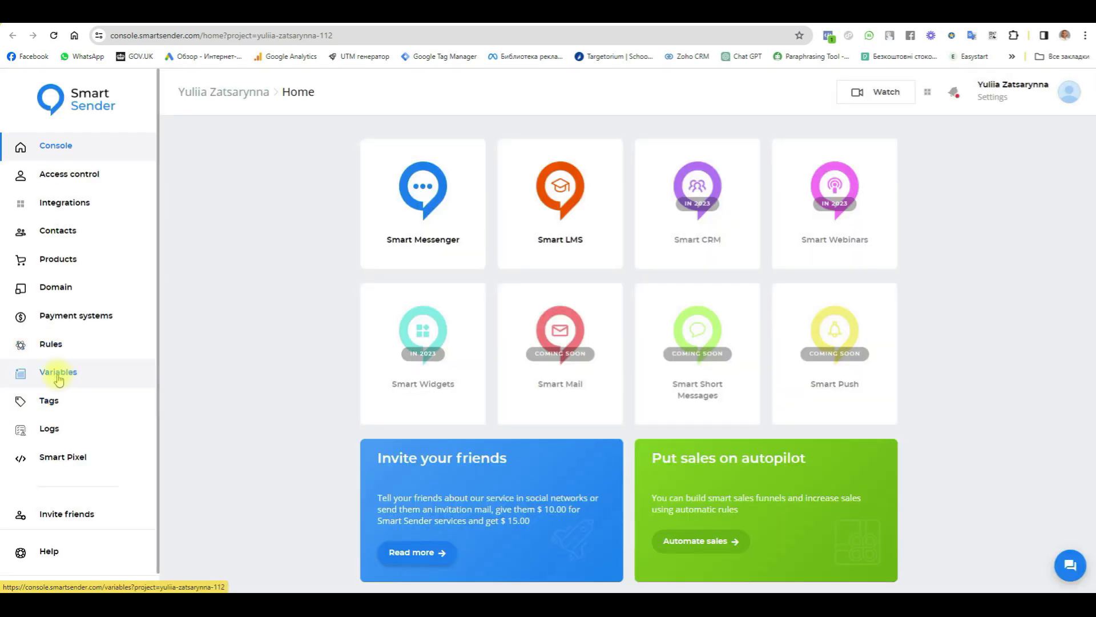
pyautogui.click(58, 374)
# - Create a contact variable named "Address" of type String
pyautogui.click(402, 94)
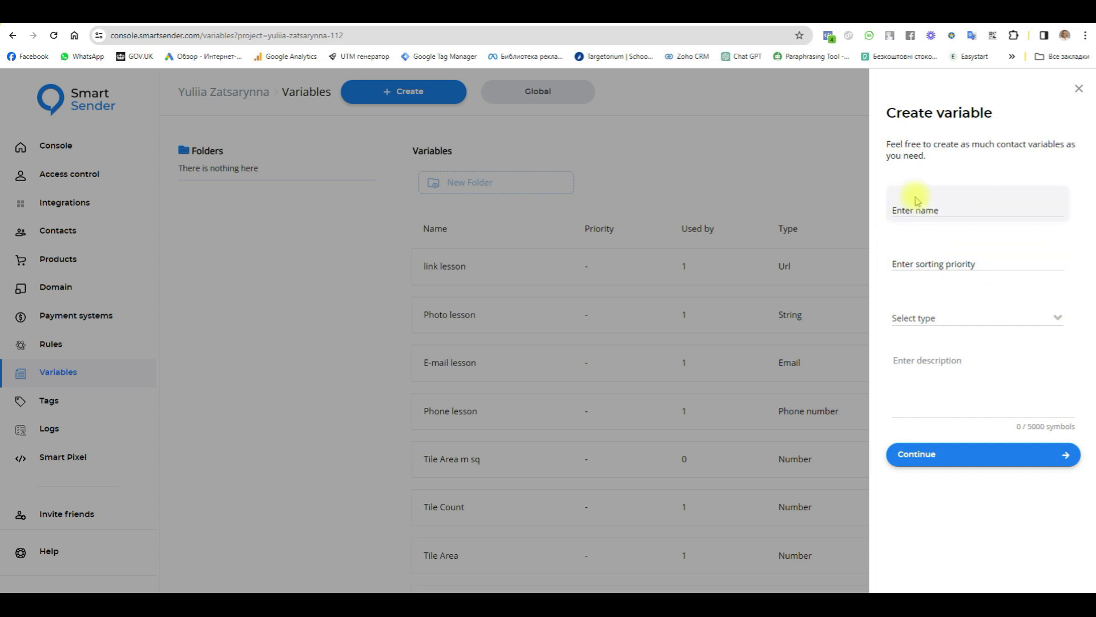
pyautogui.click(903, 211)
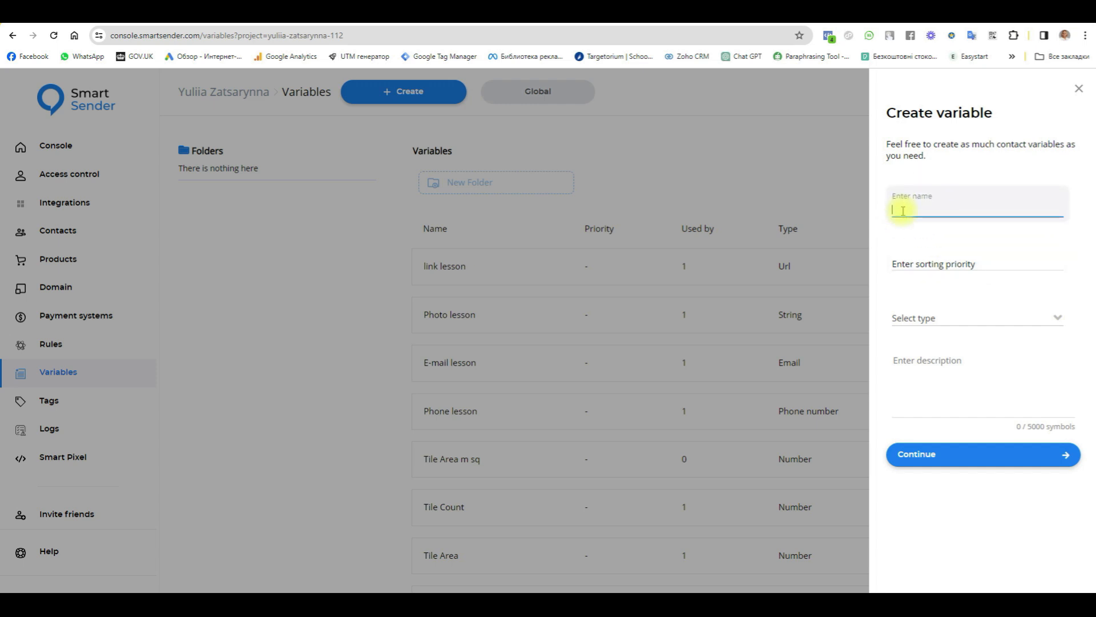
pyautogui.write('Adressd')
pyautogui.click(928, 315)
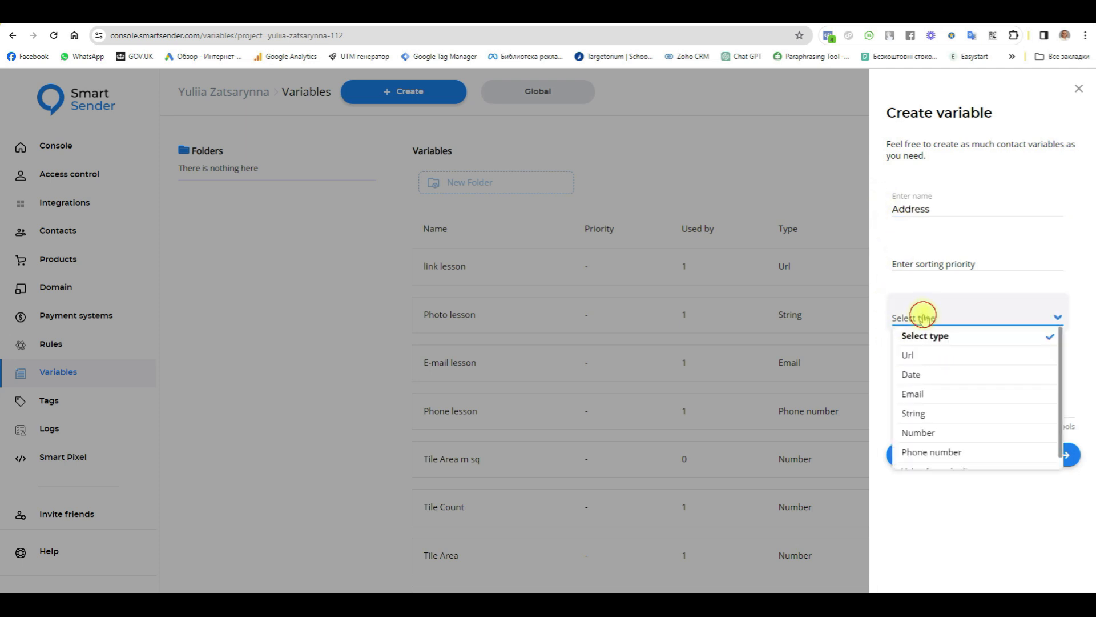
pyautogui.click(926, 415)
pyautogui.click(917, 454)
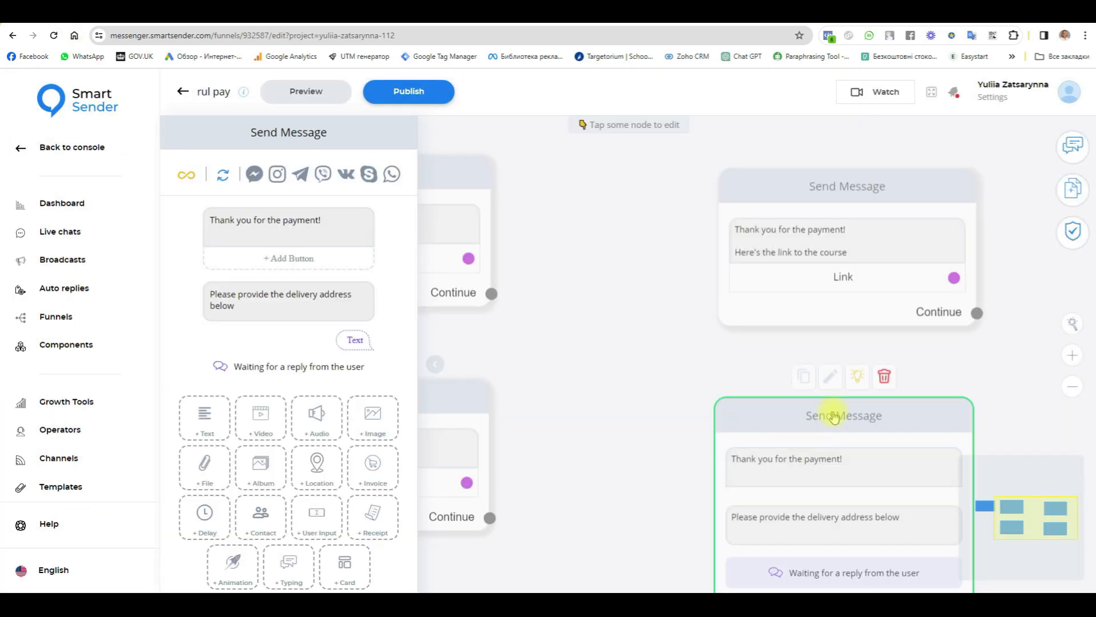
# - Back in the funnel, set the delivery address input to save responses to the Address custom field, and check the saved setting
pyautogui.click(355, 340)
pyautogui.click(949, 368)
pyautogui.click(910, 389)
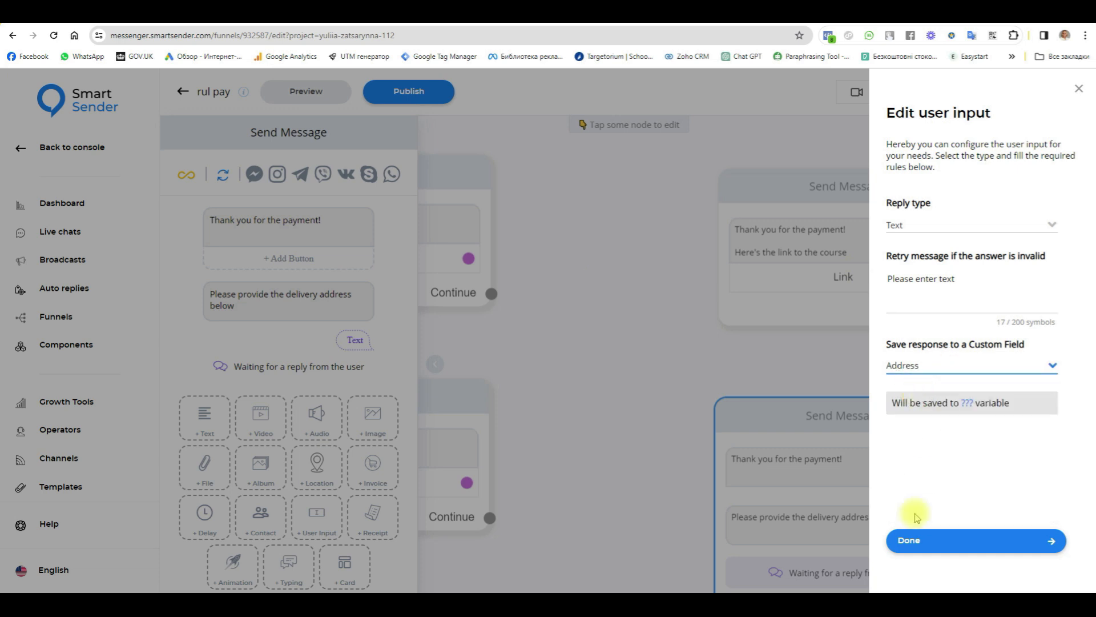
pyautogui.click(921, 540)
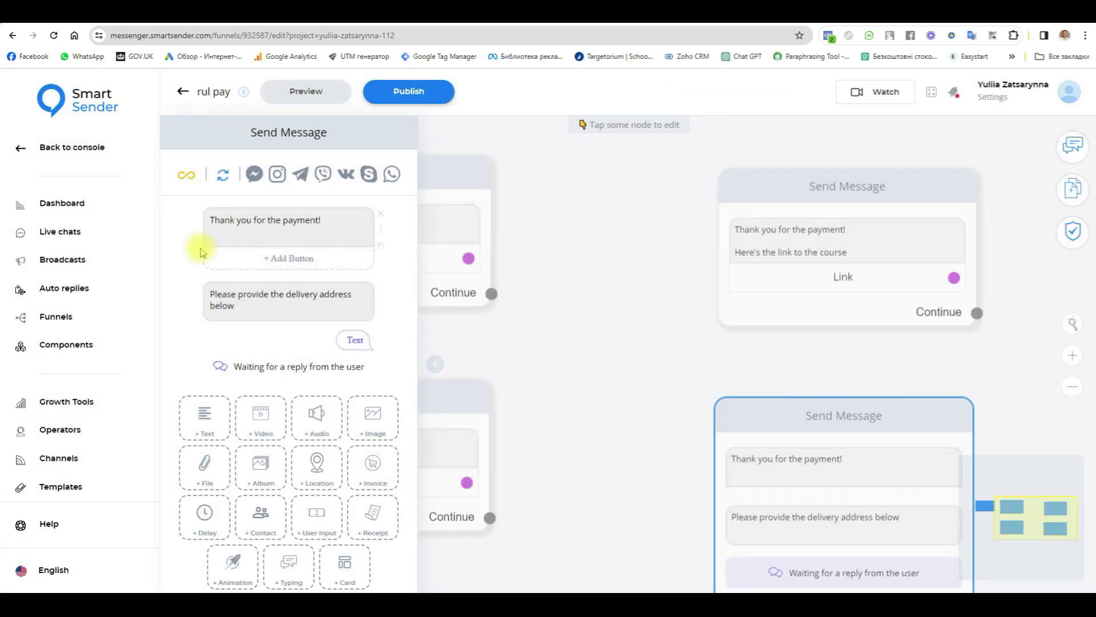
pyautogui.click(354, 342)
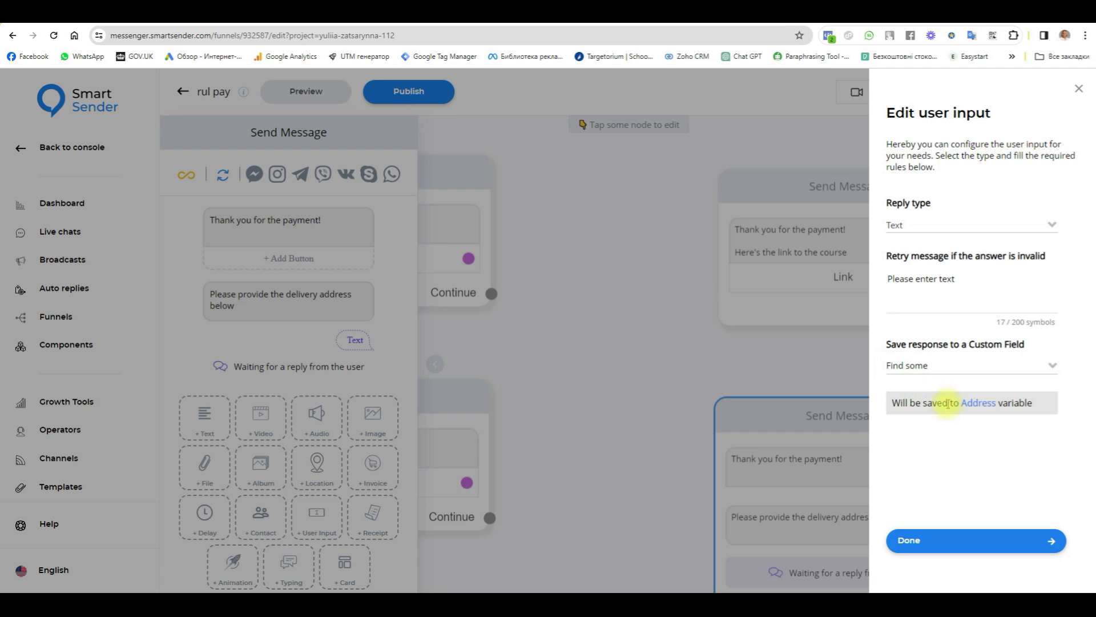
pyautogui.click(1078, 86)
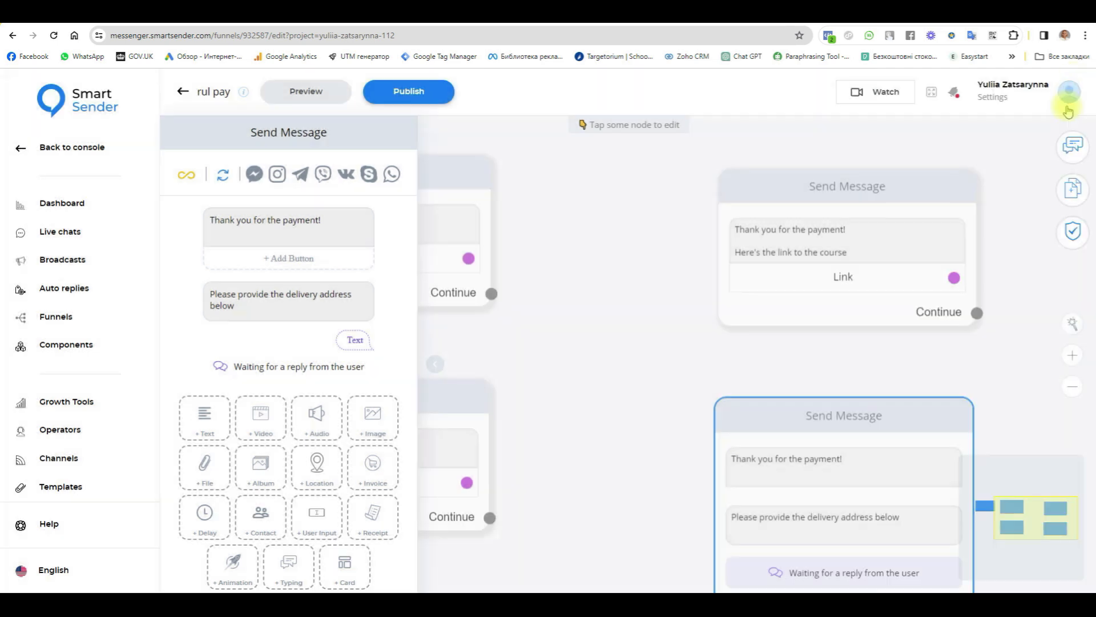
# - Line up the course link message directly above the delivery address message on the canvas
pyautogui.click(631, 448)
pyautogui.moveTo(629, 516); pyautogui.dragTo(478, 444)
pyautogui.moveTo(798, 331); pyautogui.dragTo(808, 363)
pyautogui.moveTo(913, 189); pyautogui.dragTo(871, 257)
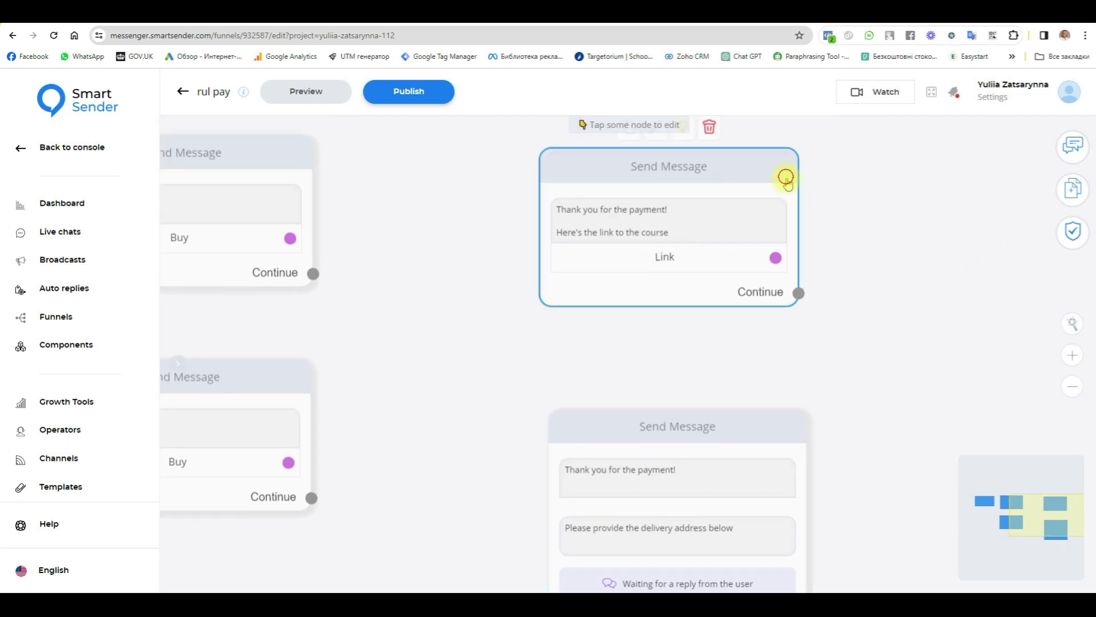
pyautogui.moveTo(786, 177); pyautogui.dragTo(793, 205)
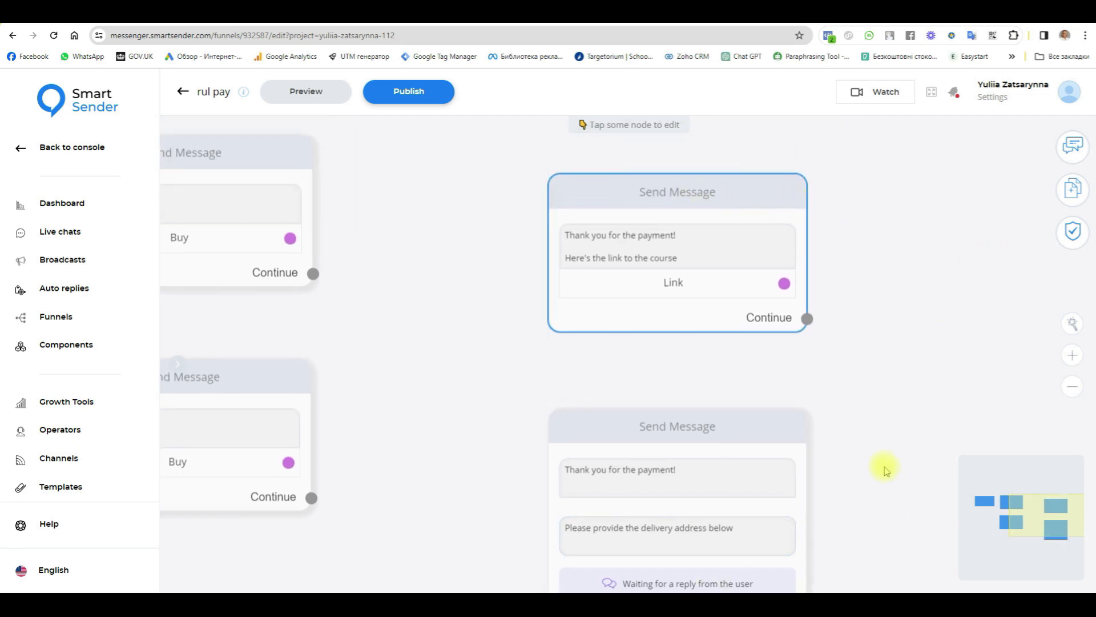
# - Add a Trigger node before the delivery address message, make room for it, and connect its Continue output to that message
pyautogui.click(1072, 188)
pyautogui.moveTo(881, 340); pyautogui.dragTo(496, 439)
pyautogui.moveTo(779, 431); pyautogui.dragTo(885, 424)
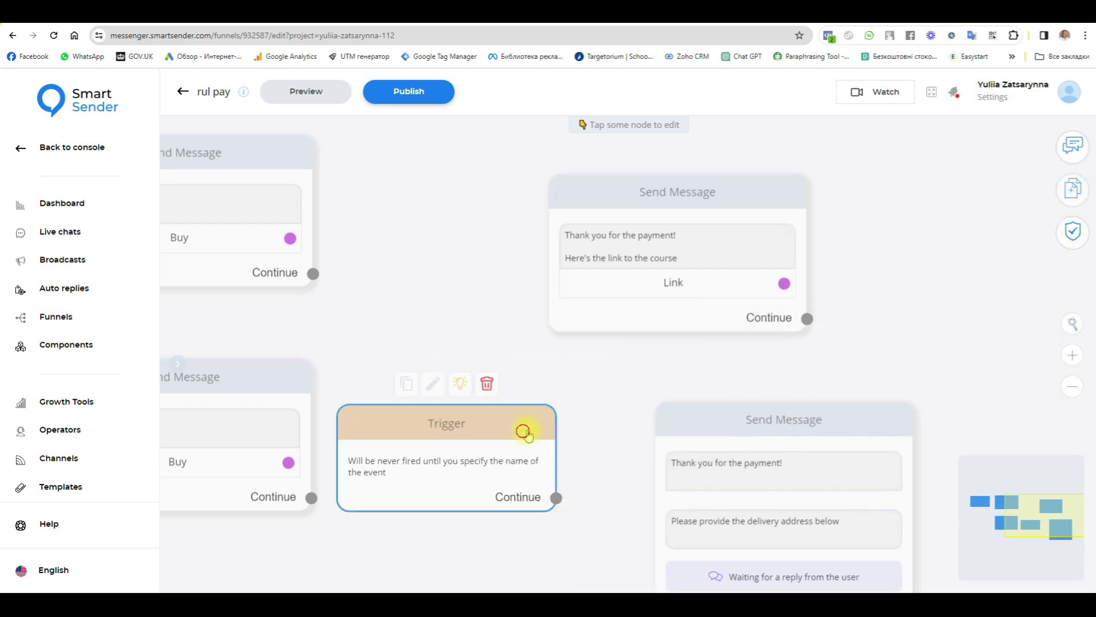
pyautogui.moveTo(522, 428); pyautogui.dragTo(567, 423)
pyautogui.moveTo(596, 499); pyautogui.dragTo(656, 434)
# - Set the trigger's event name to "Cosmetics Payment"
pyautogui.click(553, 431)
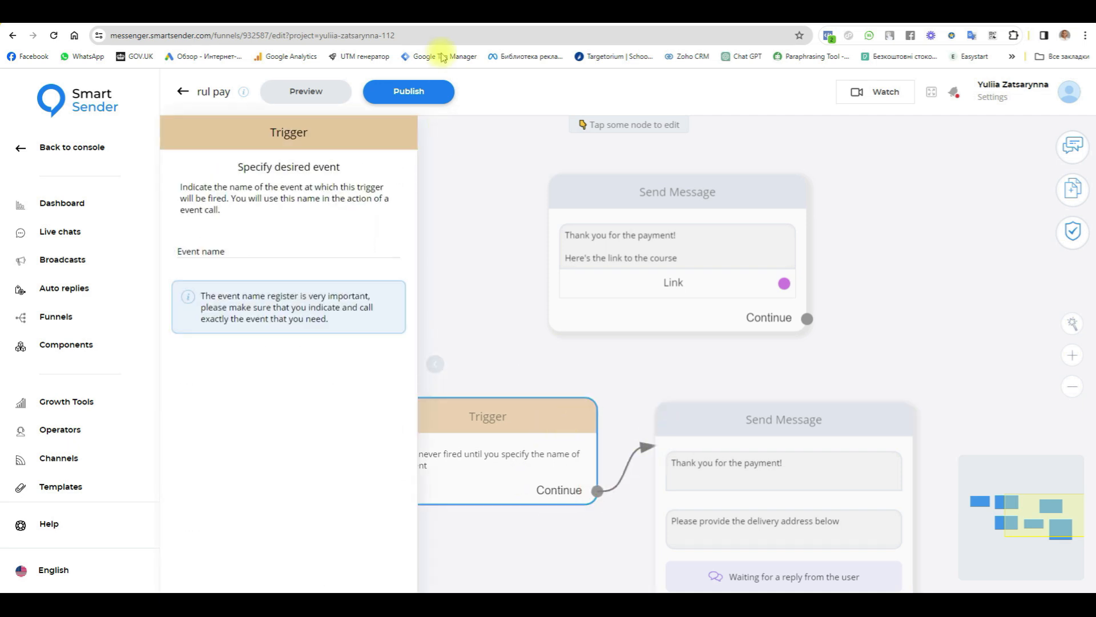
pyautogui.click(238, 249)
pyautogui.write('Cosmetics Payment')
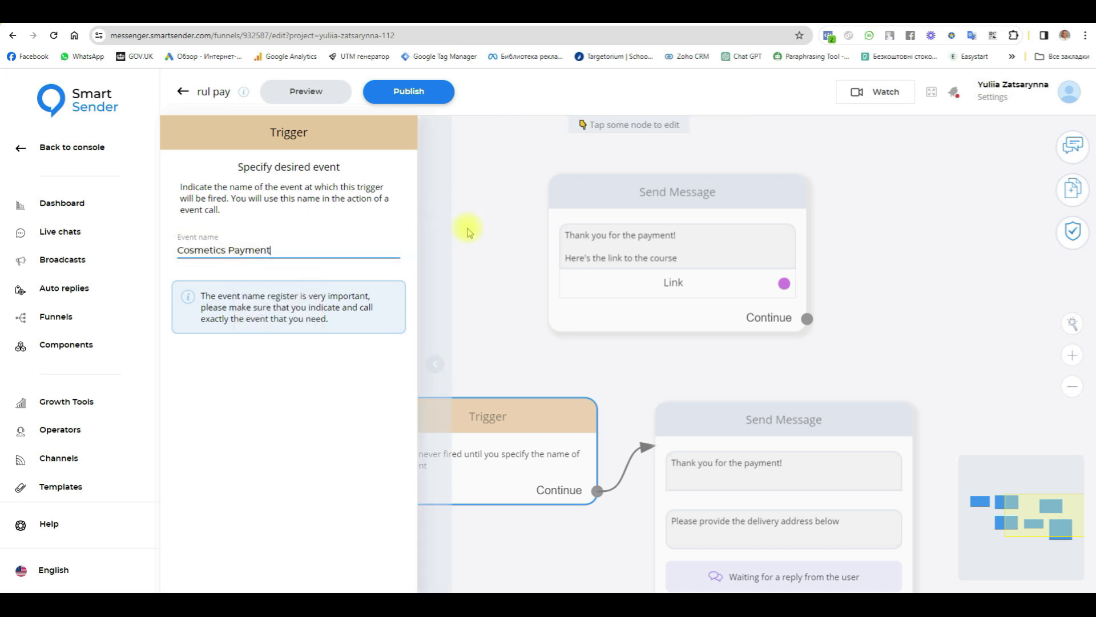
pyautogui.click(625, 384)
# - Add a second Trigger with the event name "Course Payment" above the first and connect it to the course link message
pyautogui.click(1074, 192)
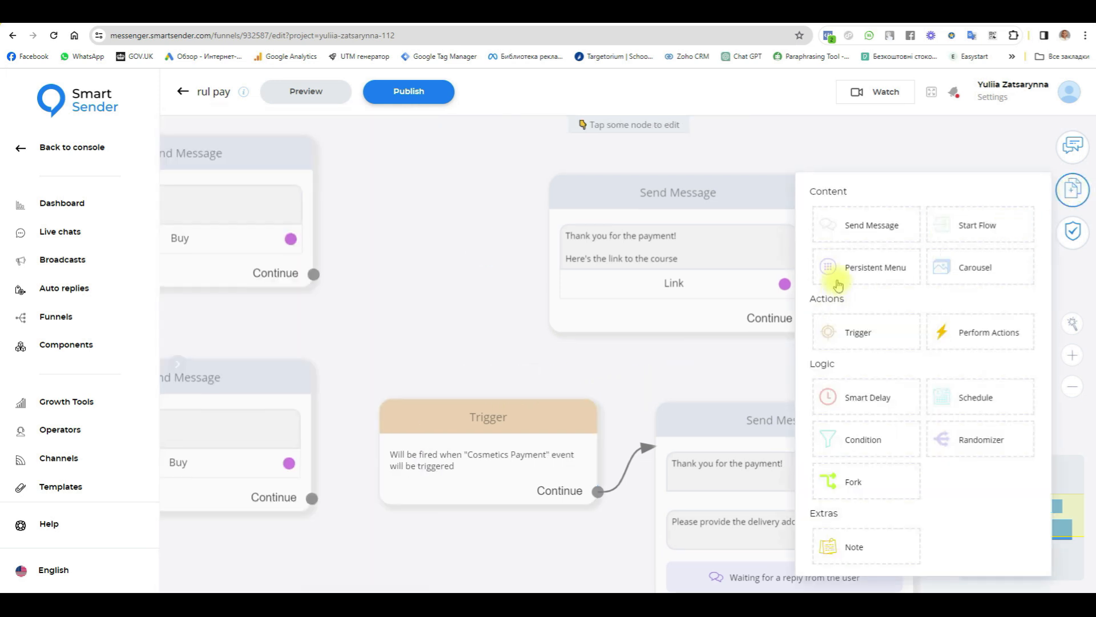
pyautogui.moveTo(842, 328); pyautogui.dragTo(381, 244)
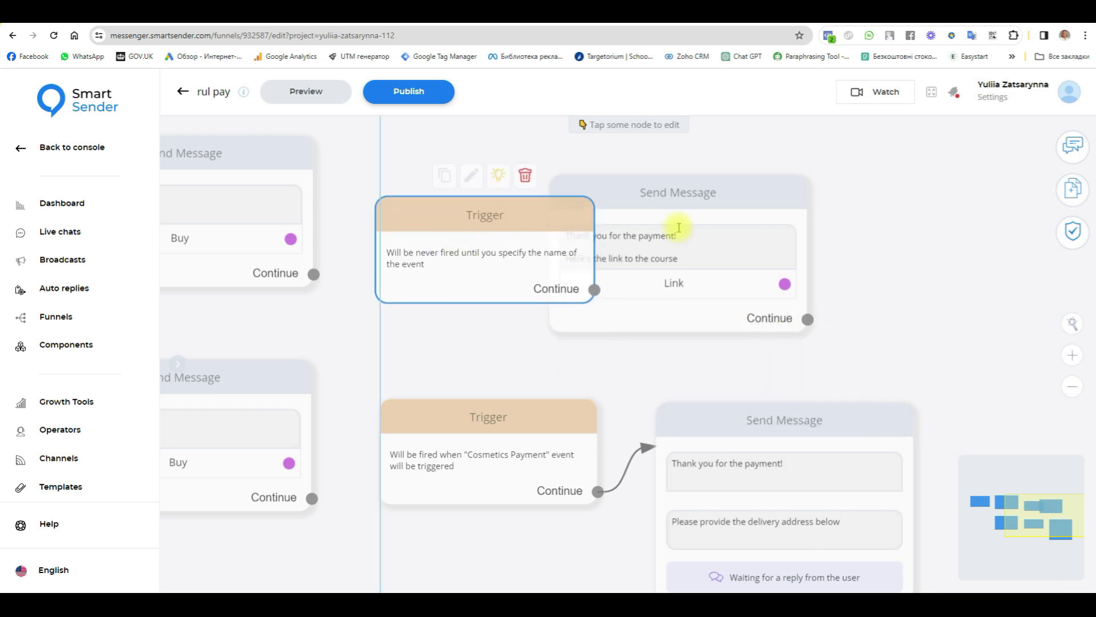
pyautogui.moveTo(741, 203); pyautogui.dragTo(874, 215)
pyautogui.moveTo(594, 290); pyautogui.dragTo(714, 217)
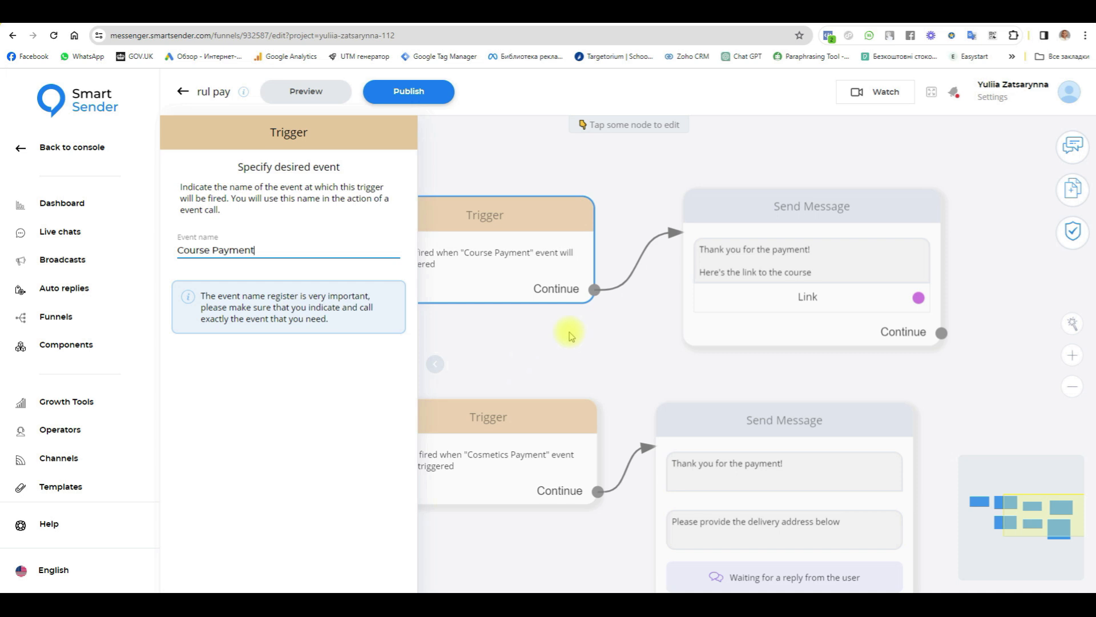
pyautogui.click(545, 350)
# - Review the whole funnel layout and publish the funnel
pyautogui.scroll(-2, 619, 404)
pyautogui.moveTo(573, 491)
pyautogui.mouseDown()
pyautogui.moveTo(681, 453)
pyautogui.moveTo(587, 494)
pyautogui.mouseUp()
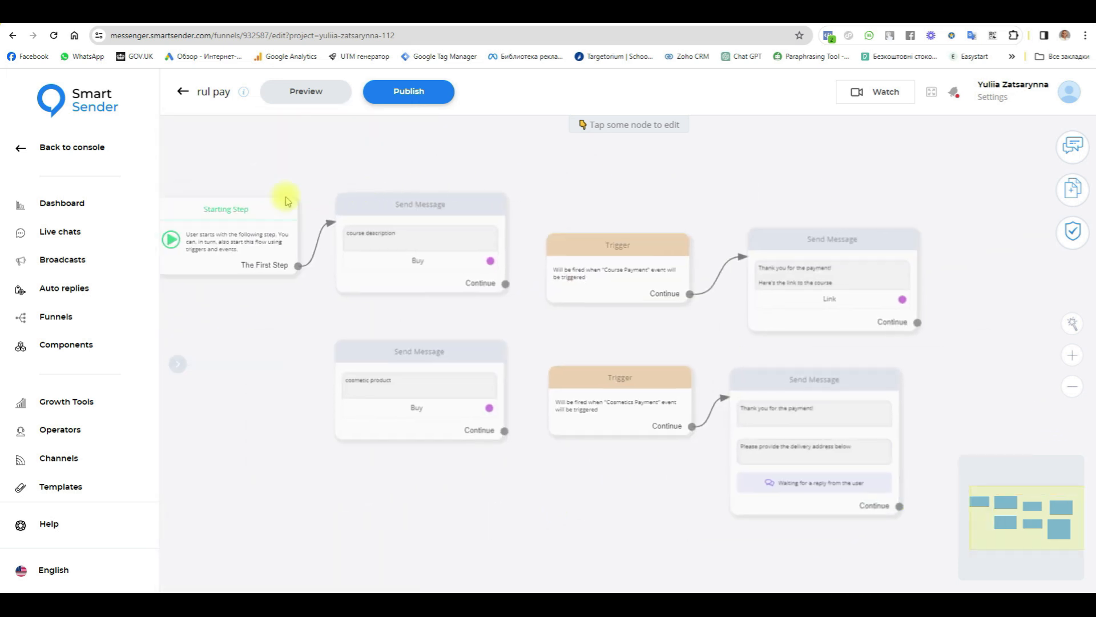
pyautogui.moveTo(290, 312); pyautogui.dragTo(371, 315)
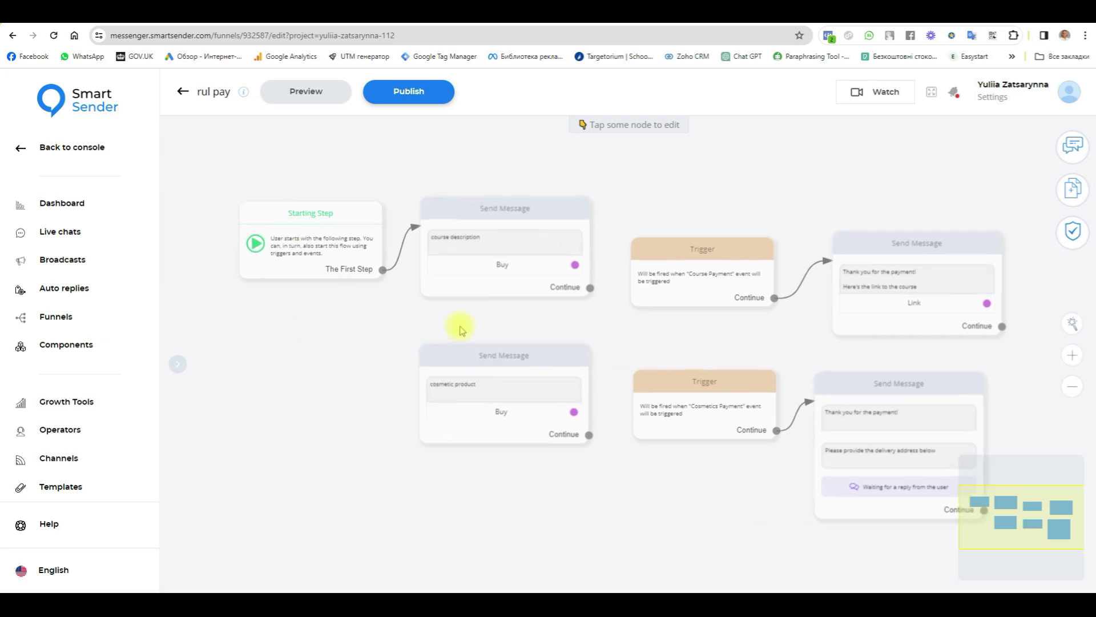
pyautogui.click(423, 94)
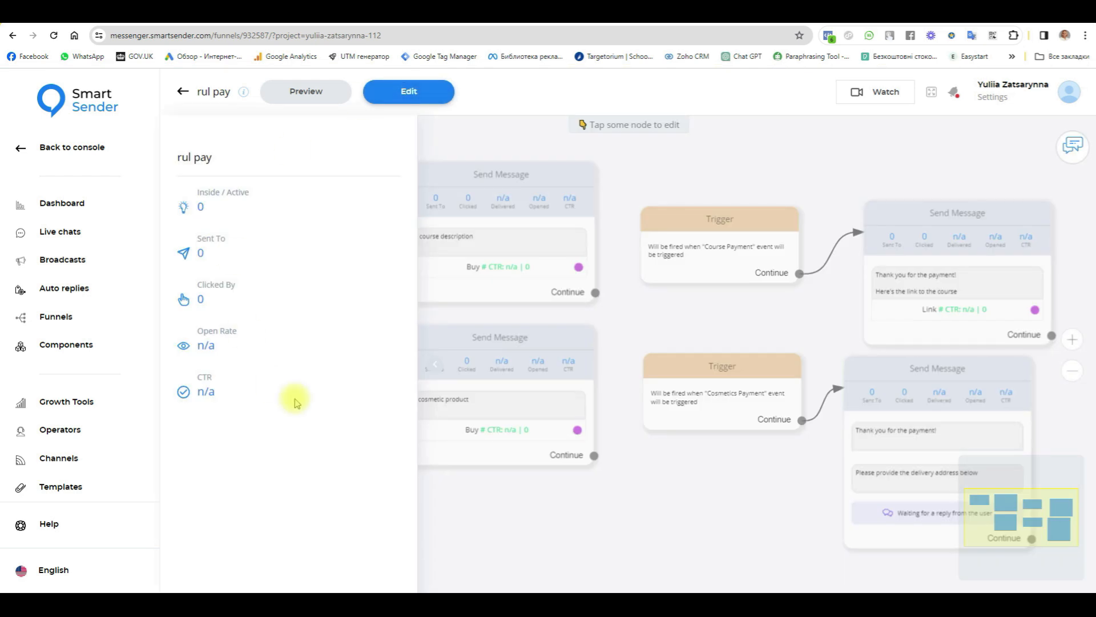
# - Create an automation rule named "Course Payment" in the console's Rules section and switch it on
pyautogui.click(76, 146)
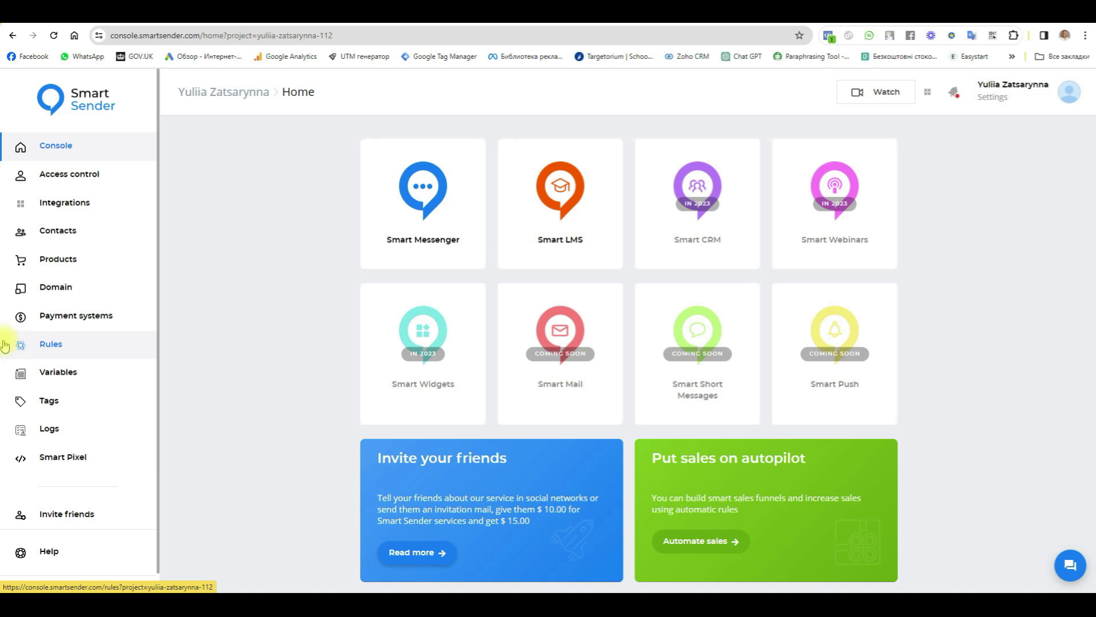
pyautogui.click(51, 344)
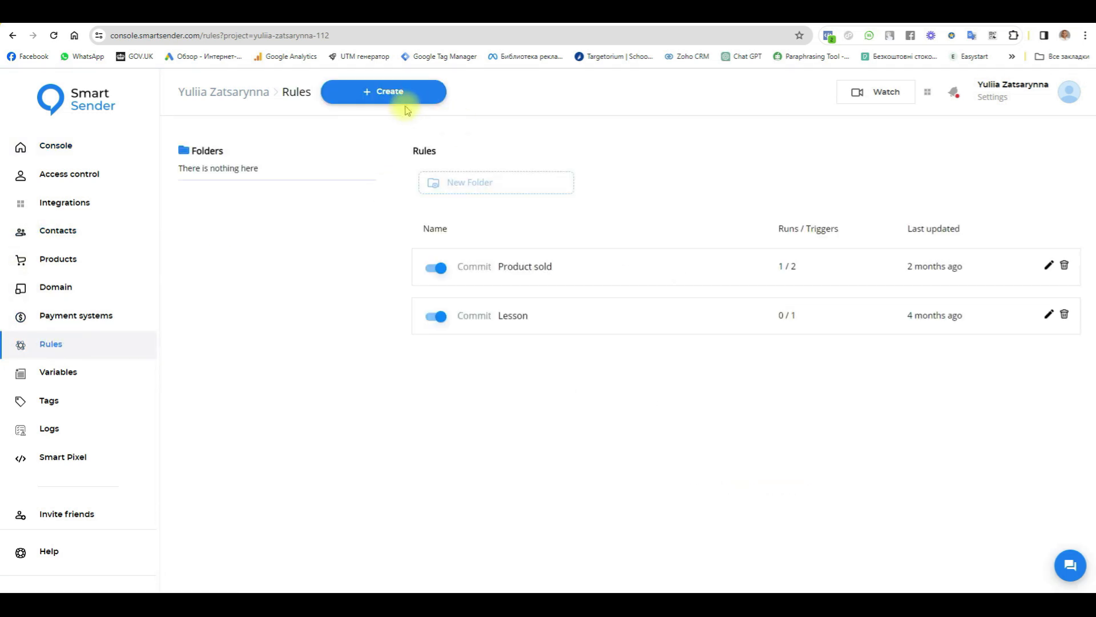
pyautogui.click(396, 86)
pyautogui.click(458, 349)
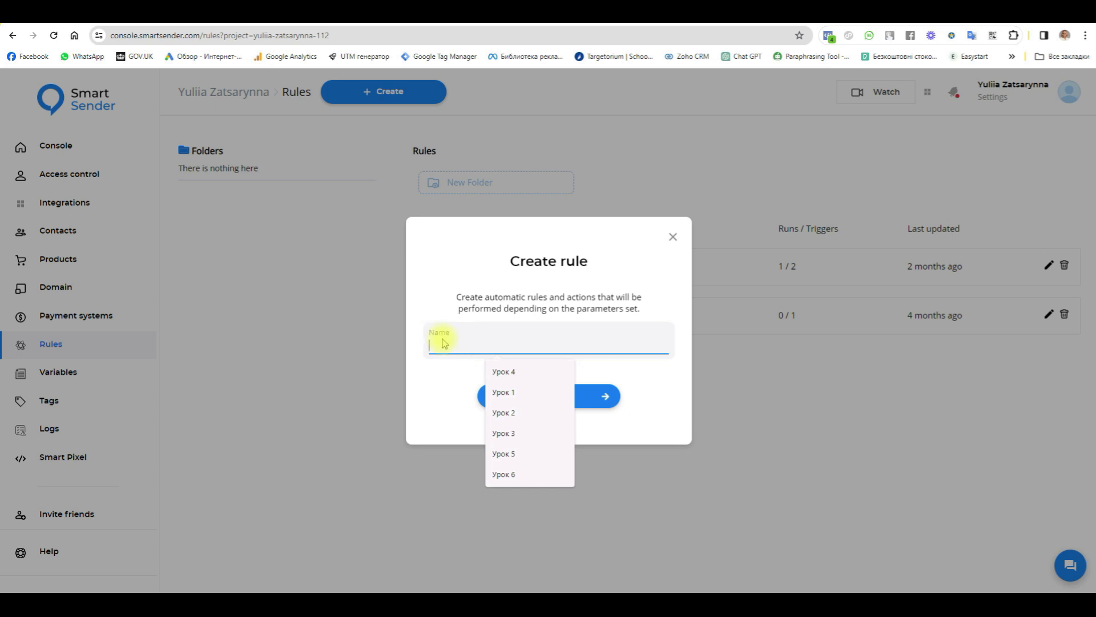
pyautogui.write('Course Payment')
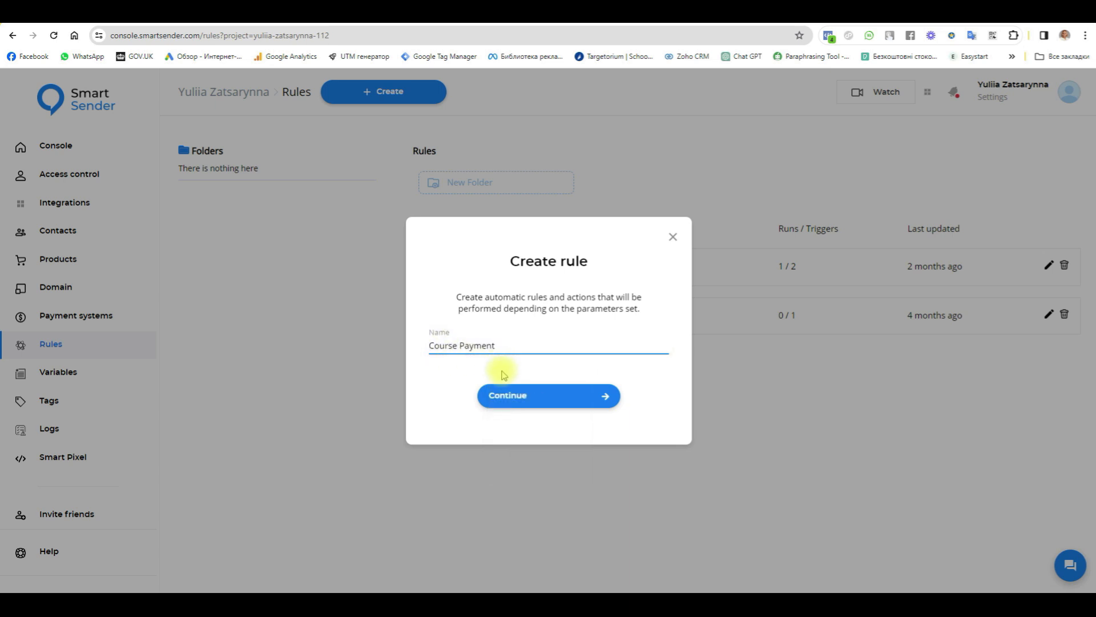
pyautogui.click(565, 399)
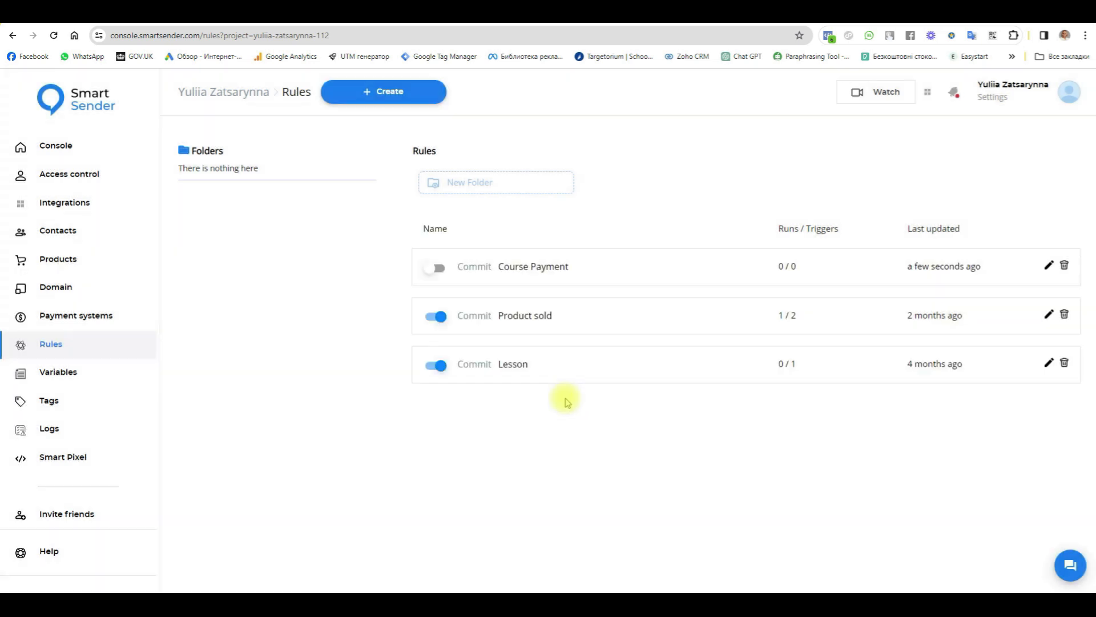
pyautogui.click(440, 270)
# - Add a Purchase trigger to the Course Payment rule for the essence "rul pay (Products)"
pyautogui.click(535, 268)
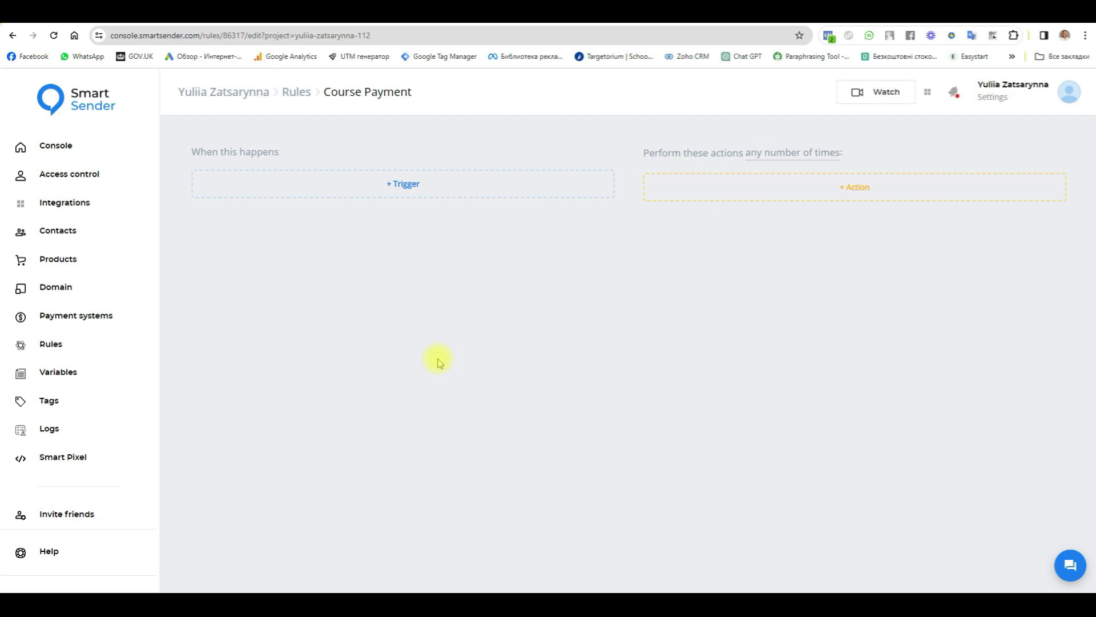
pyautogui.click(405, 183)
pyautogui.click(485, 342)
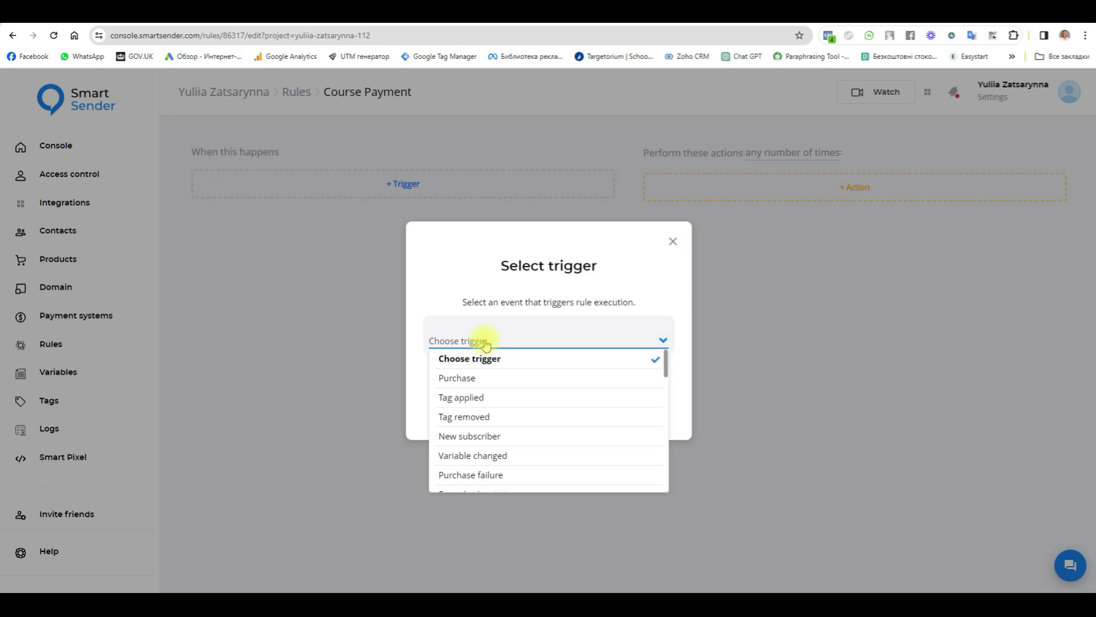
pyautogui.click(466, 378)
pyautogui.click(550, 390)
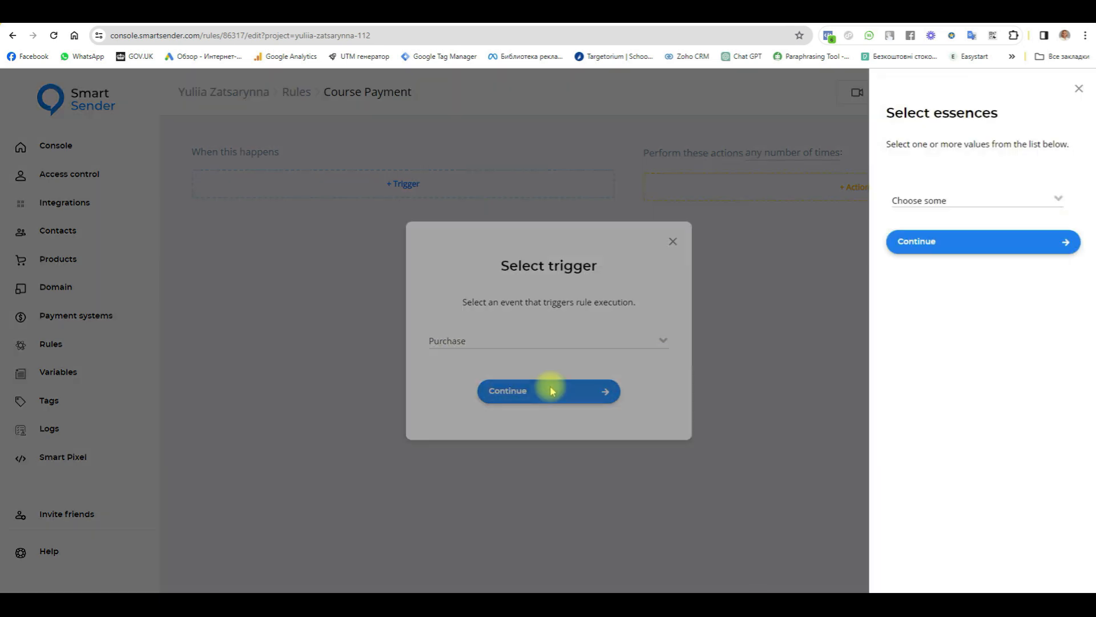
pyautogui.click(982, 205)
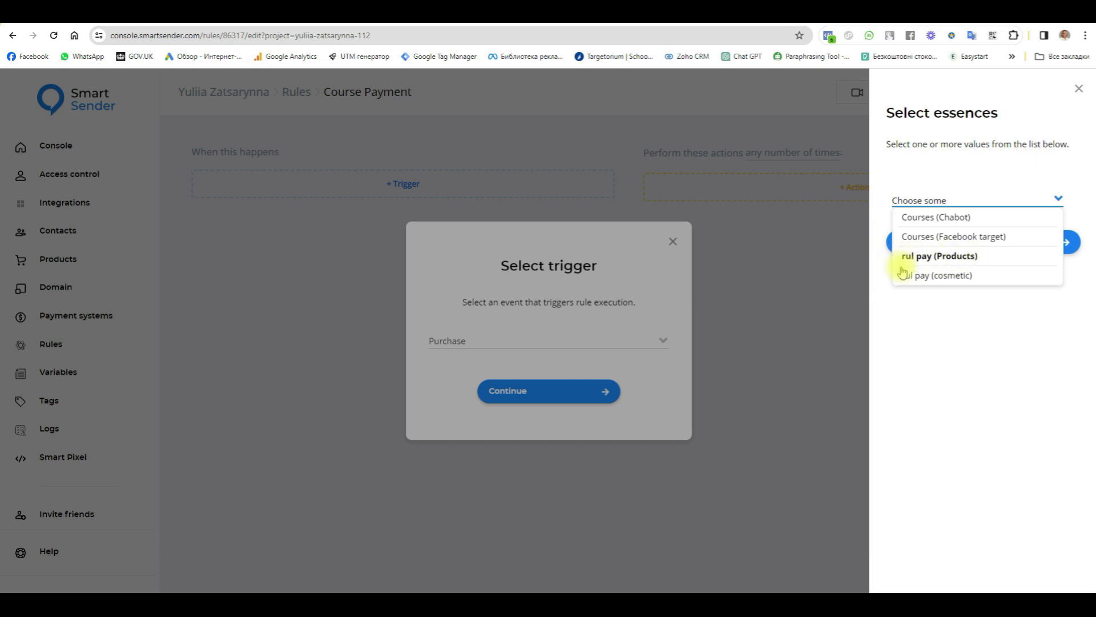
pyautogui.click(952, 258)
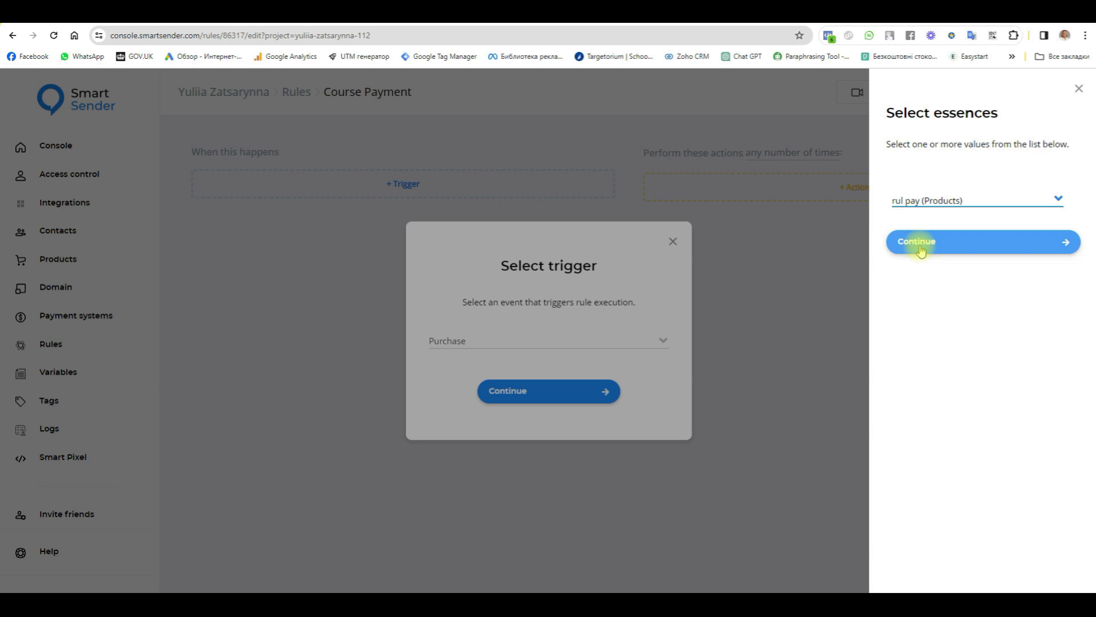
pyautogui.click(924, 249)
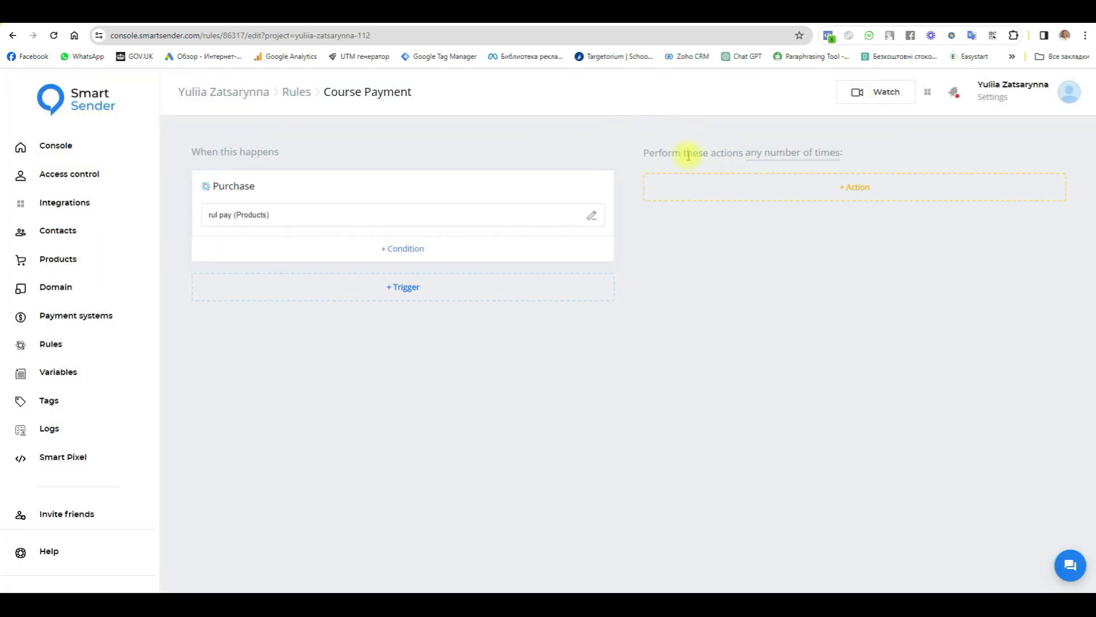
# - Add a Fire event action named "Course Payment" to the rule, keeping it performed any number of times
pyautogui.click(795, 156)
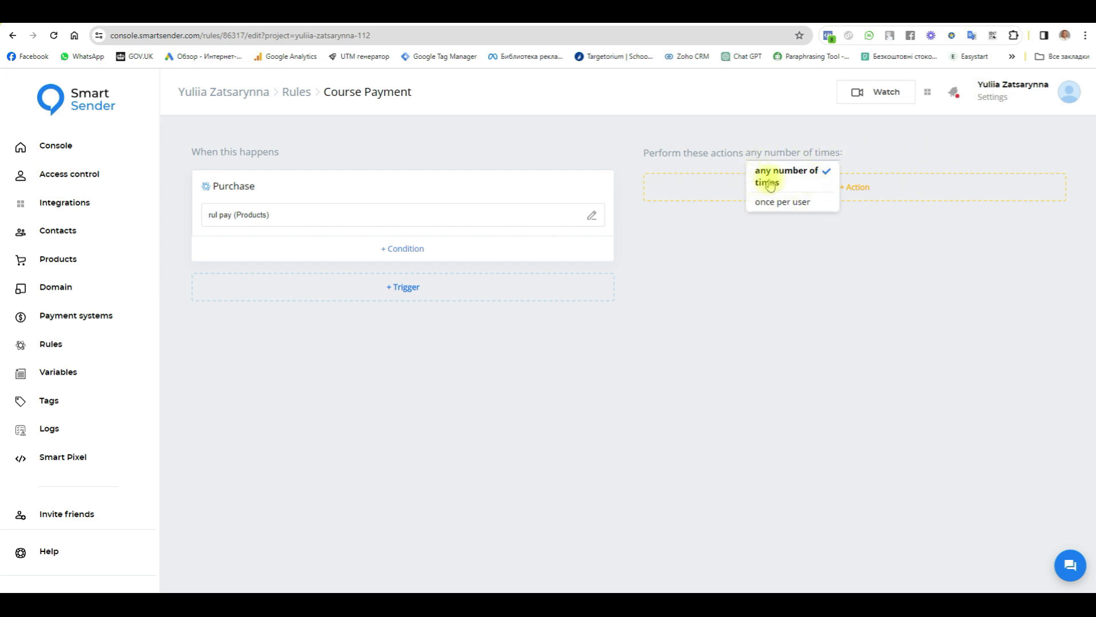
pyautogui.click(888, 152)
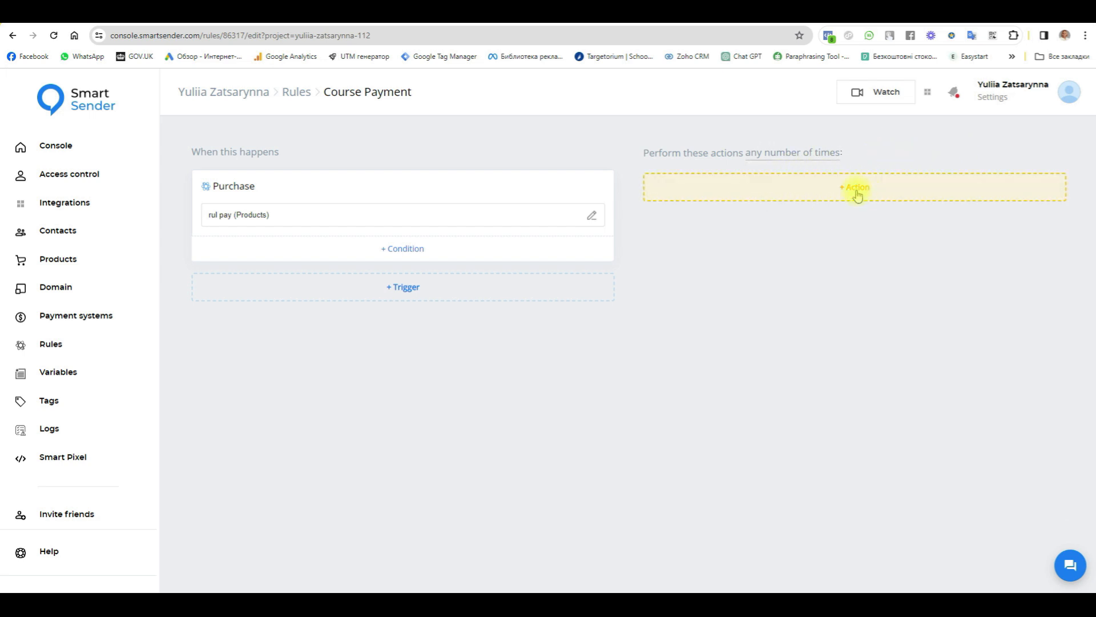
pyautogui.click(859, 195)
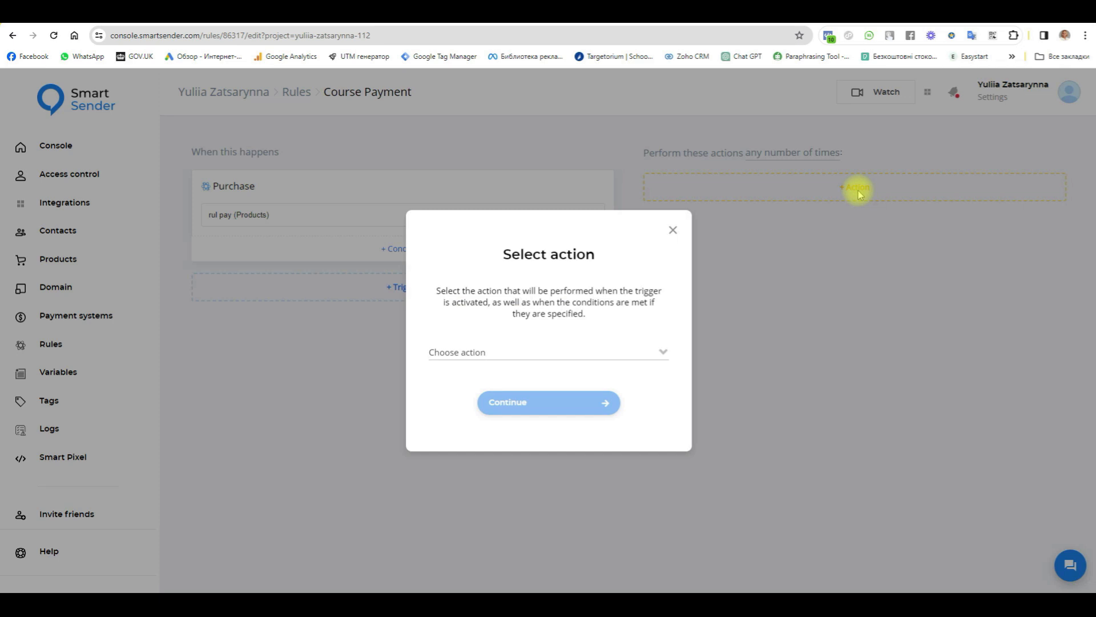
pyautogui.click(534, 354)
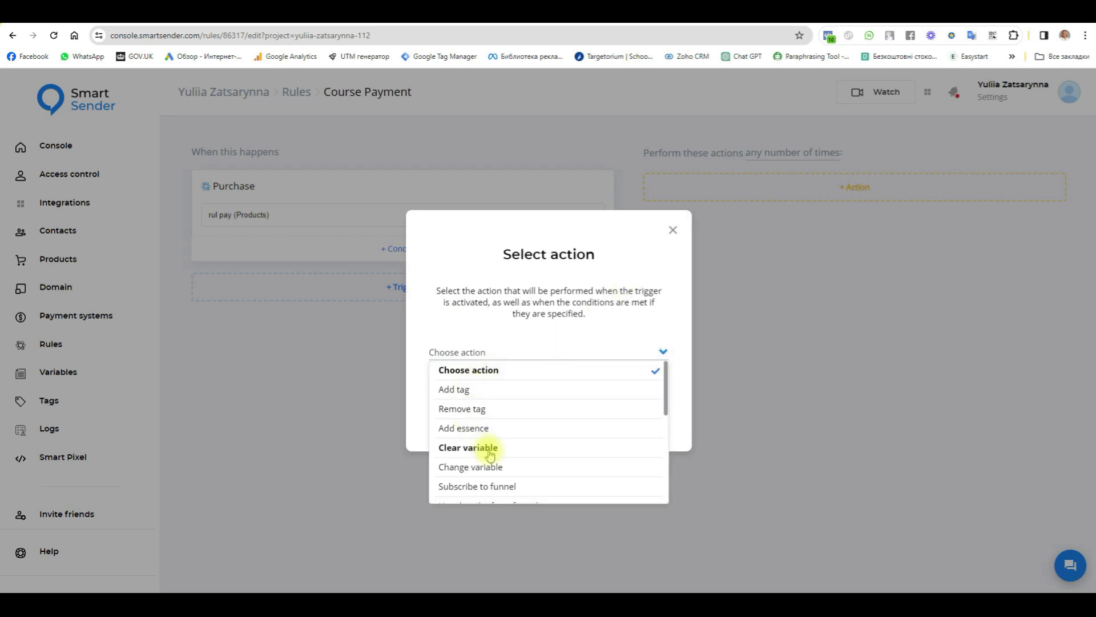
pyautogui.scroll(-1, 479, 485)
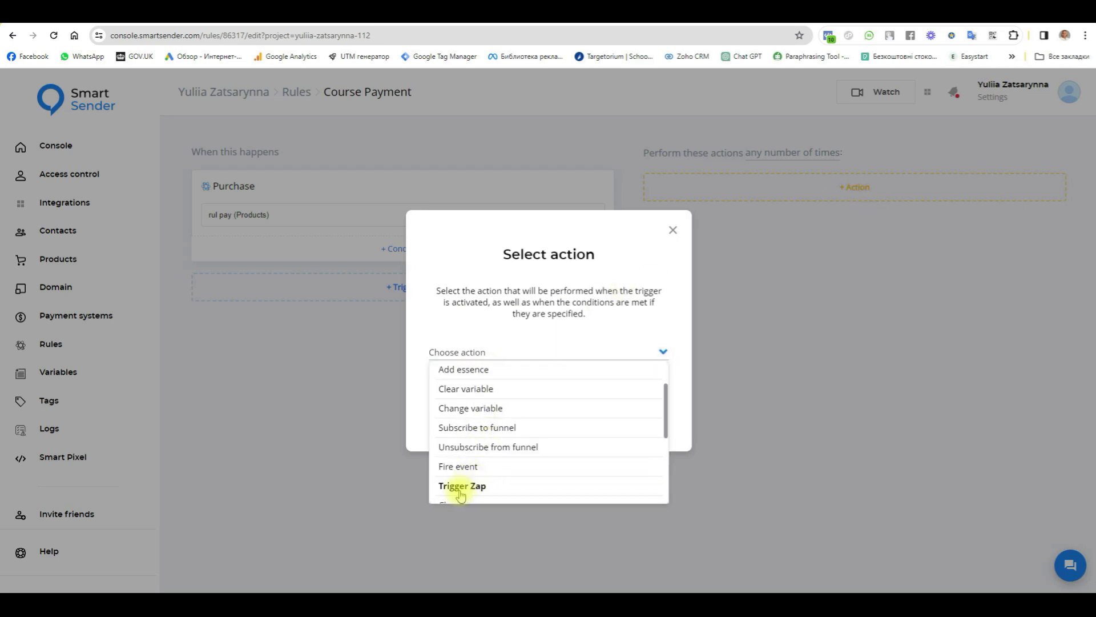
pyautogui.click(444, 470)
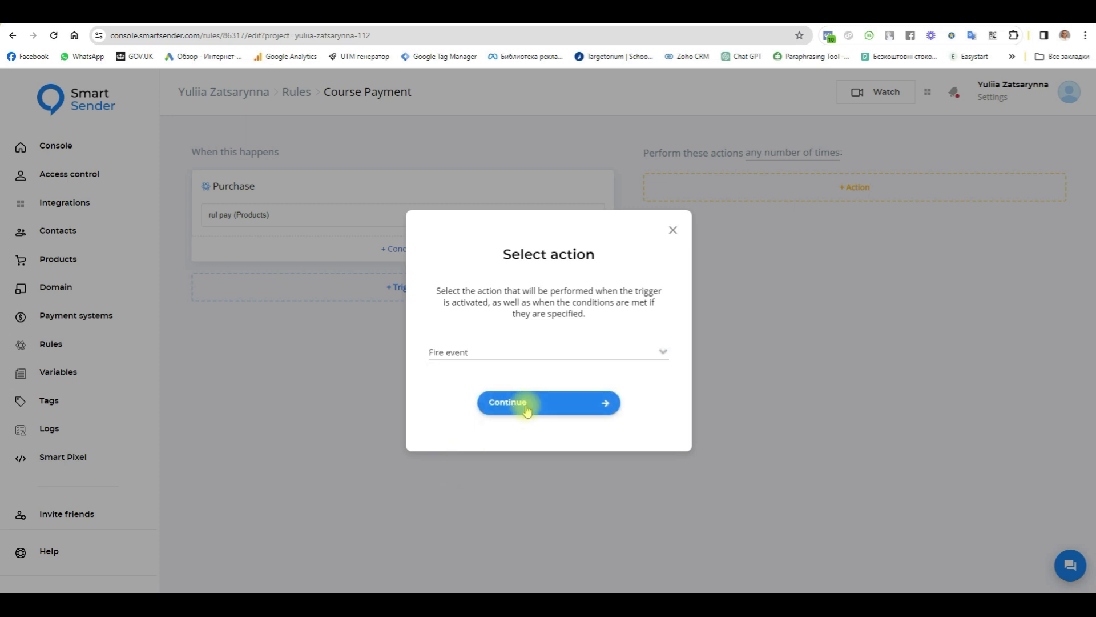
pyautogui.click(522, 407)
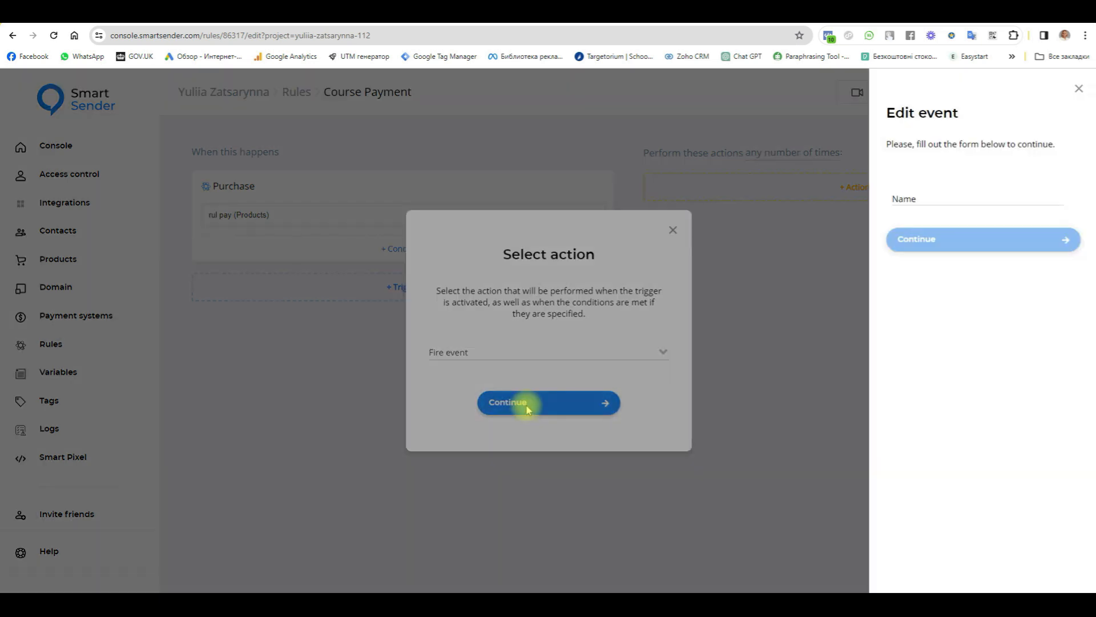
pyautogui.click(918, 199)
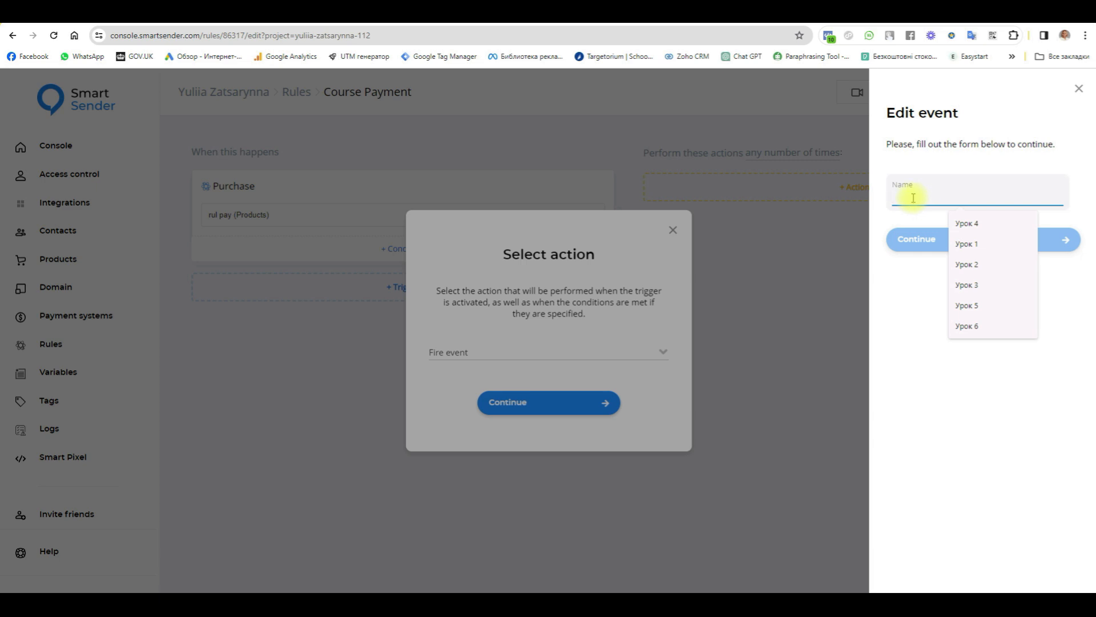
pyautogui.write('Course Payment')
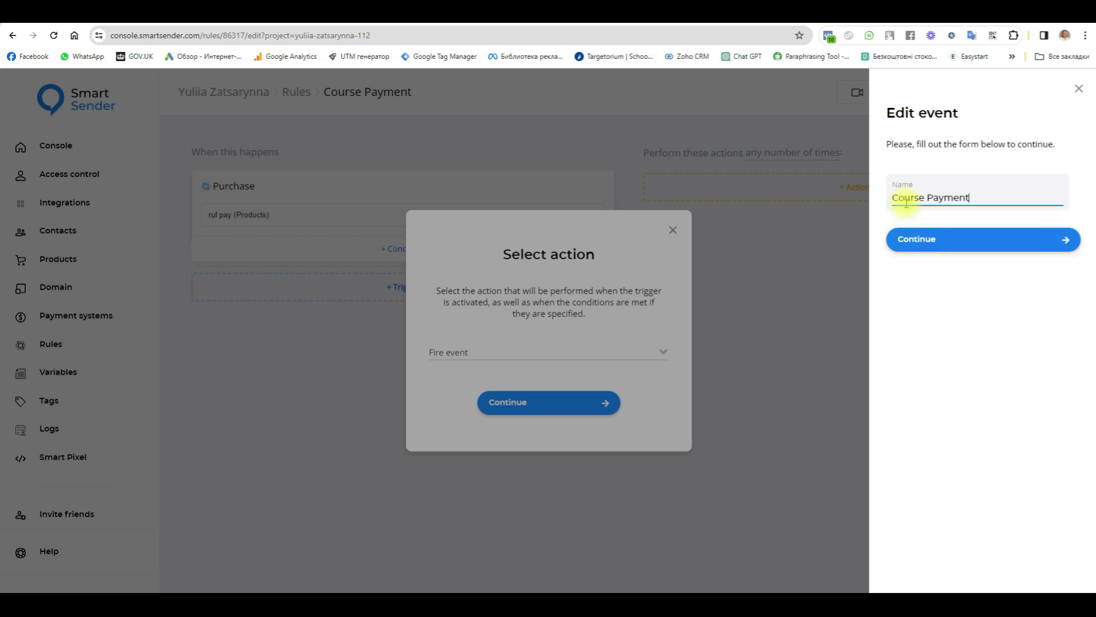
pyautogui.click(953, 247)
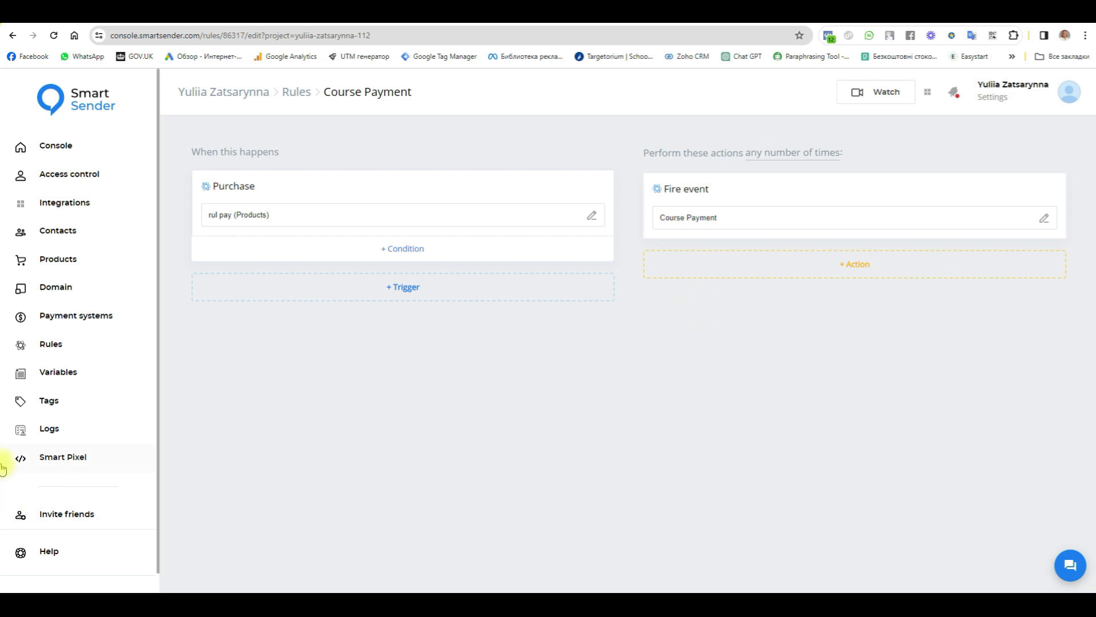
# - Open Smart Messenger in a separate tab from the console and open the "rul pay" funnel
pyautogui.click(60, 145)
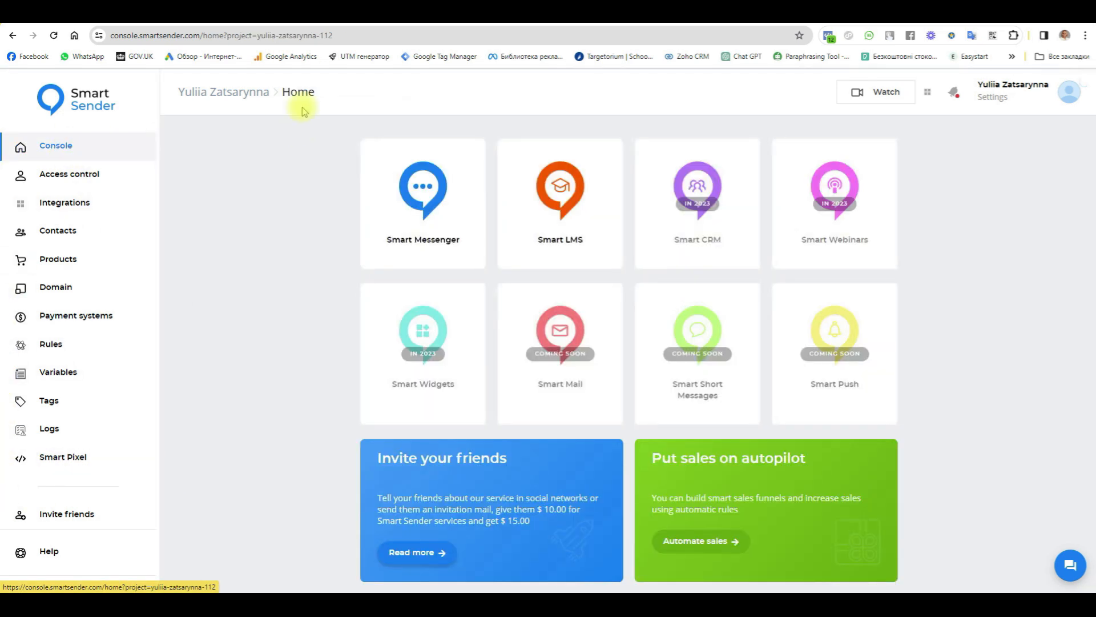
pyautogui.rightClick(418, 200)
pyautogui.click(459, 213)
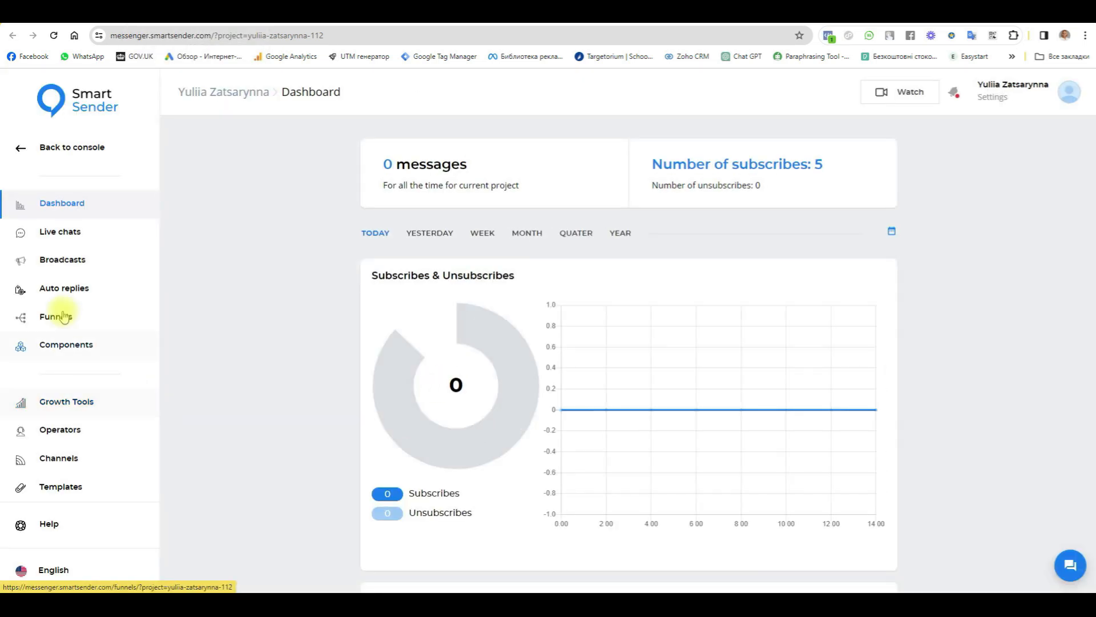
pyautogui.click(60, 315)
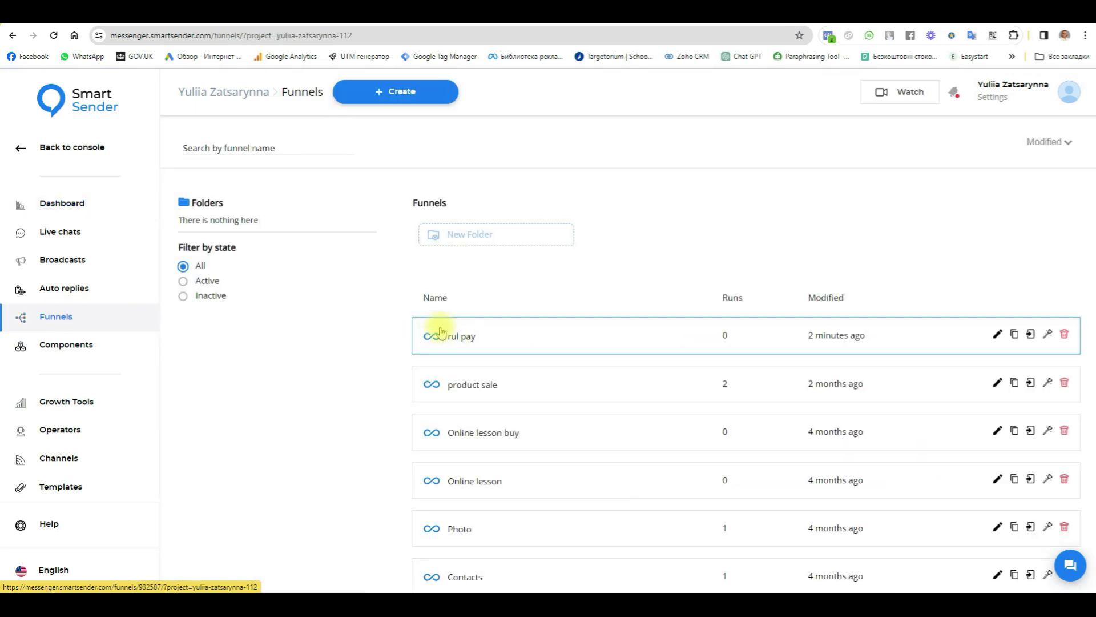
pyautogui.click(461, 337)
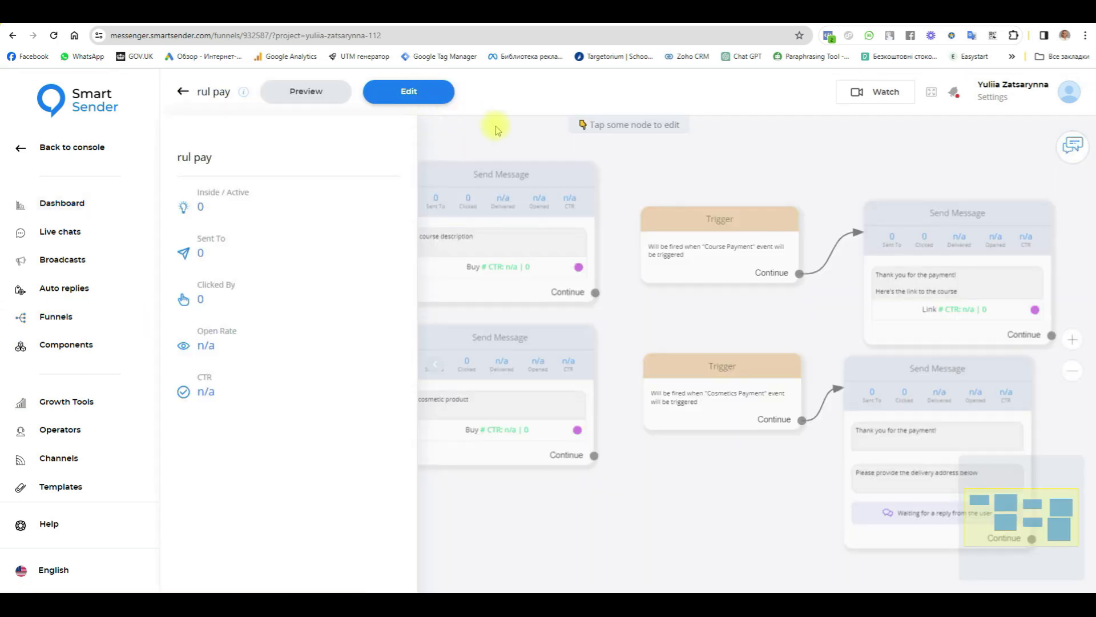
# - Preview the funnel on the marketing_video_123_bot (telegram) channel and start the bot in Telegram Desktop
pyautogui.click(302, 91)
pyautogui.click(506, 340)
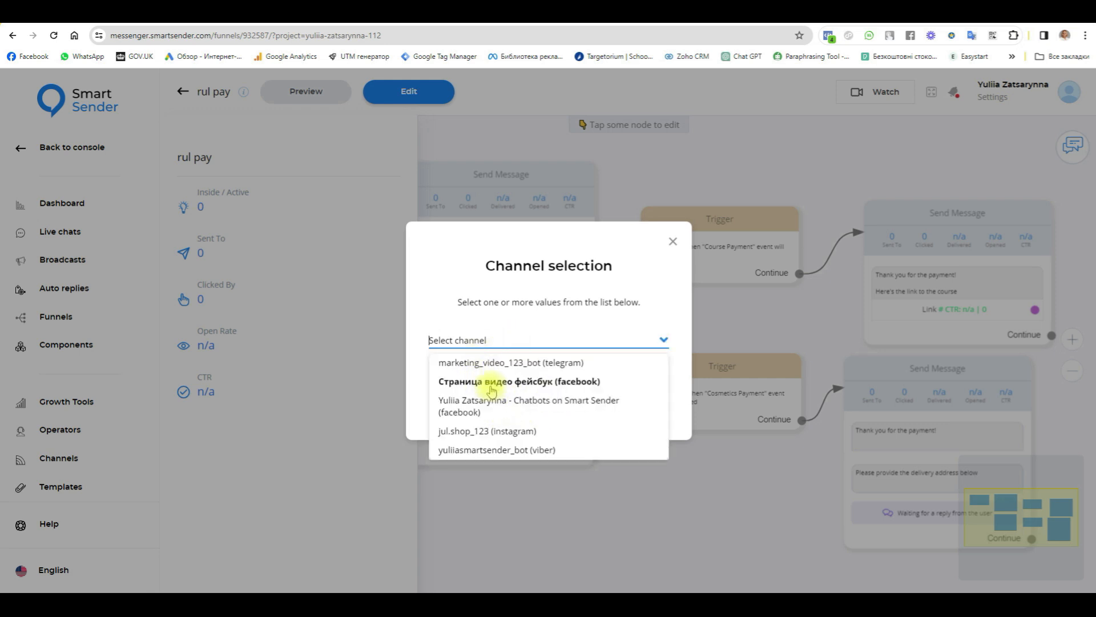
pyautogui.click(502, 362)
pyautogui.click(564, 395)
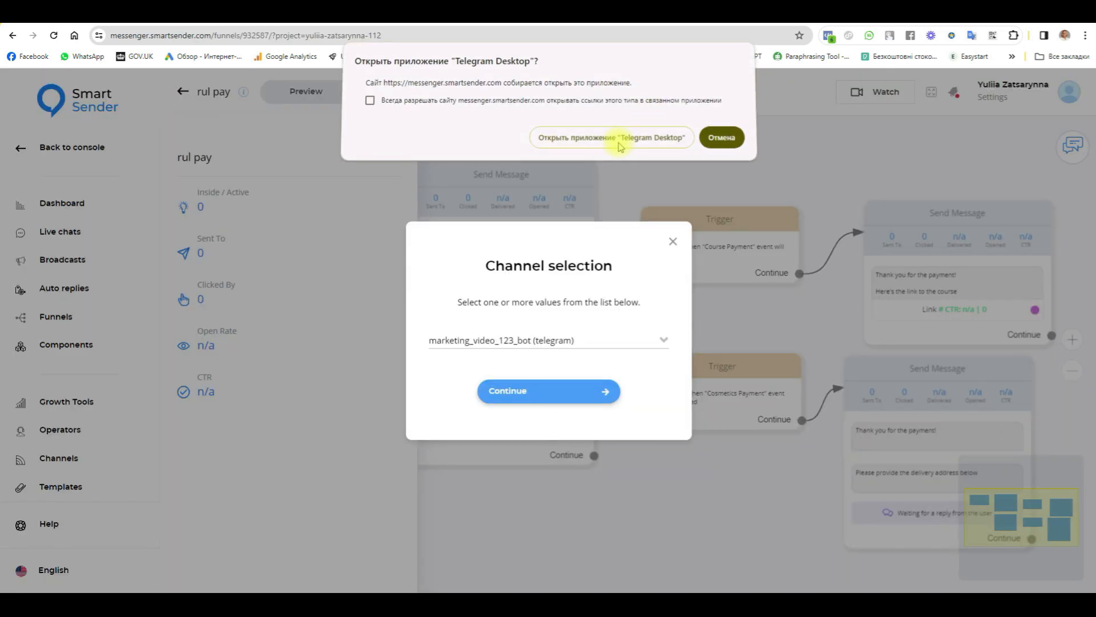
pyautogui.click(620, 146)
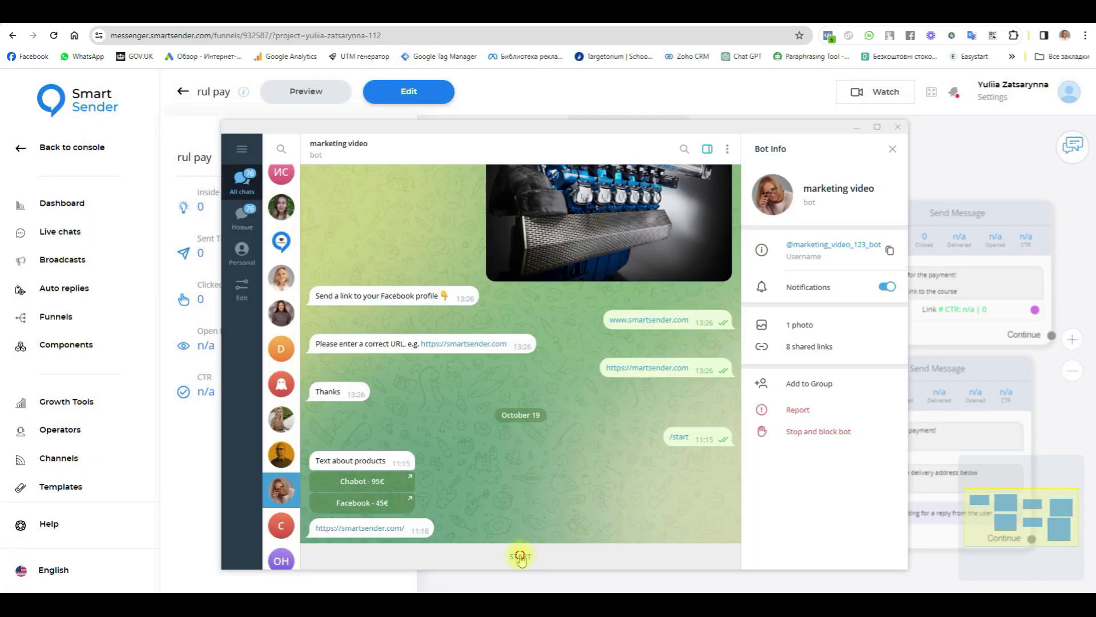
pyautogui.click(520, 557)
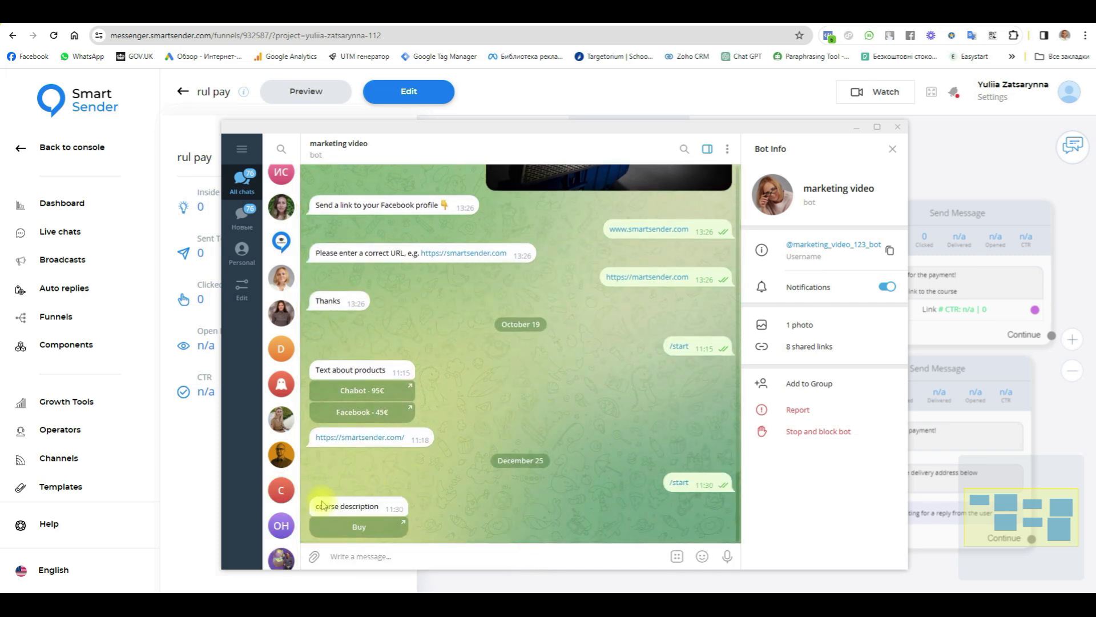
# - Follow the Buy link under the bot's course description message to the Stripe checkout in the browser
pyautogui.doubleClick(387, 506)
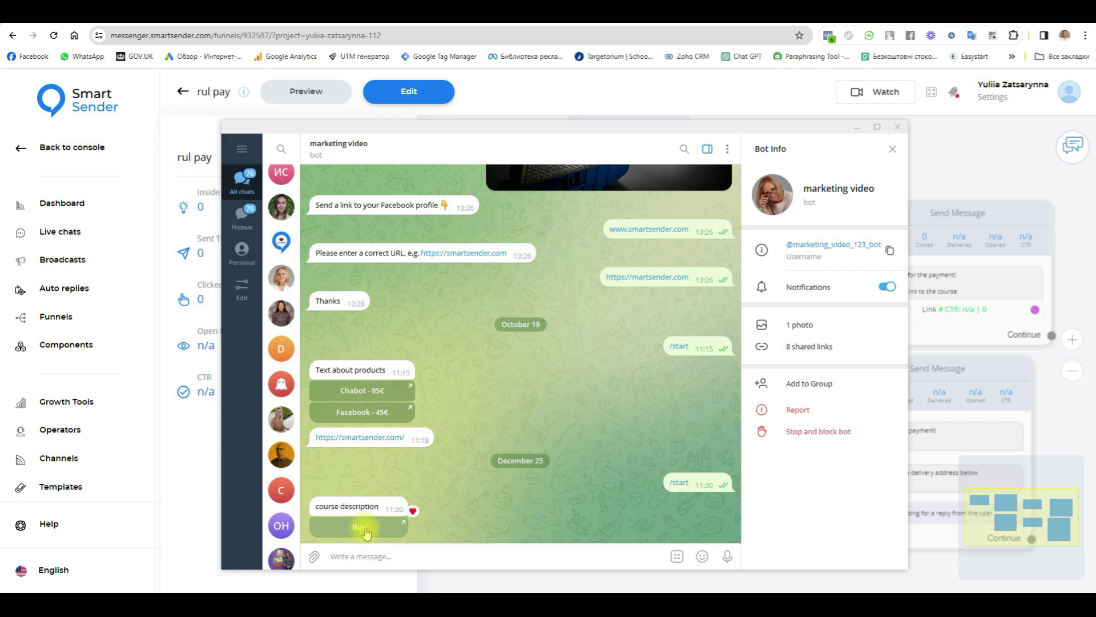
pyautogui.click(364, 529)
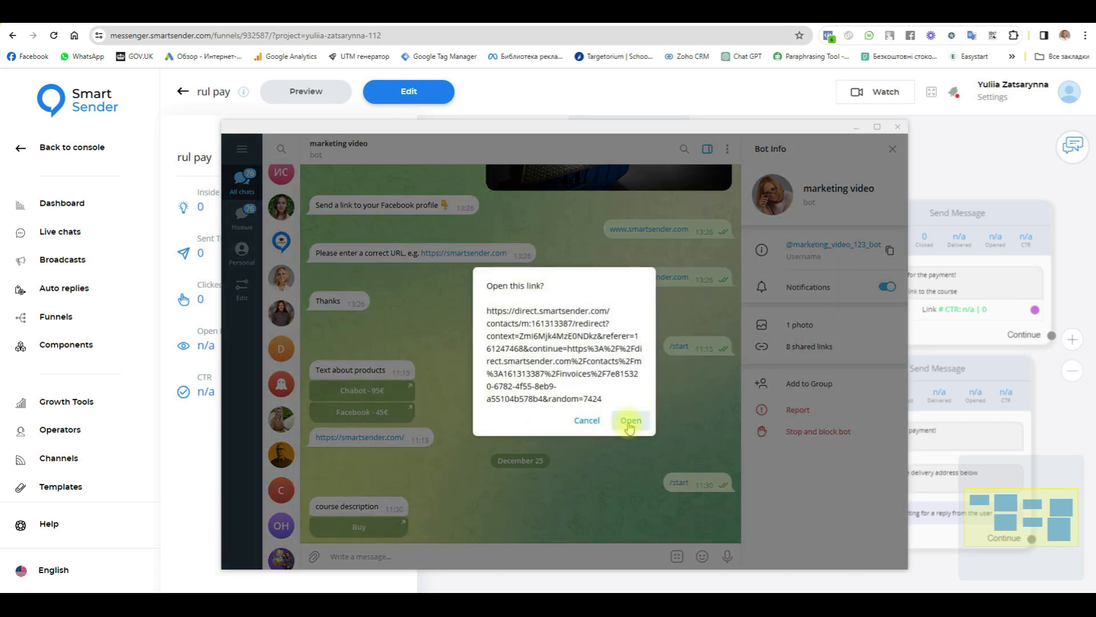
pyautogui.click(630, 422)
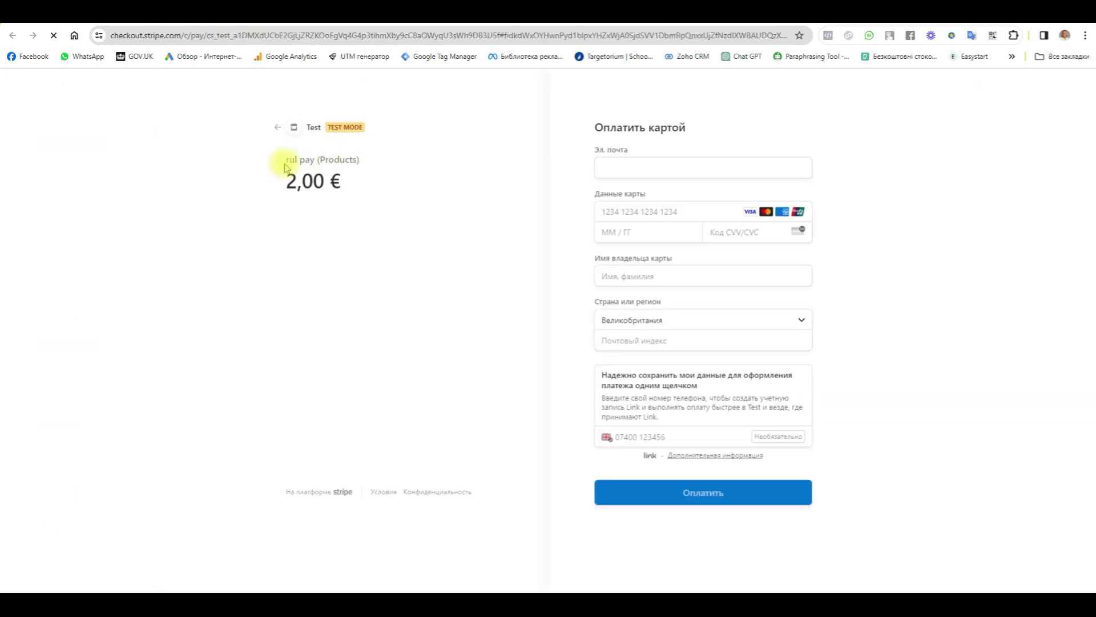
# - Examine the product price and the mode label on the Stripe checkout page
pyautogui.moveTo(359, 139); pyautogui.dragTo(282, 167)
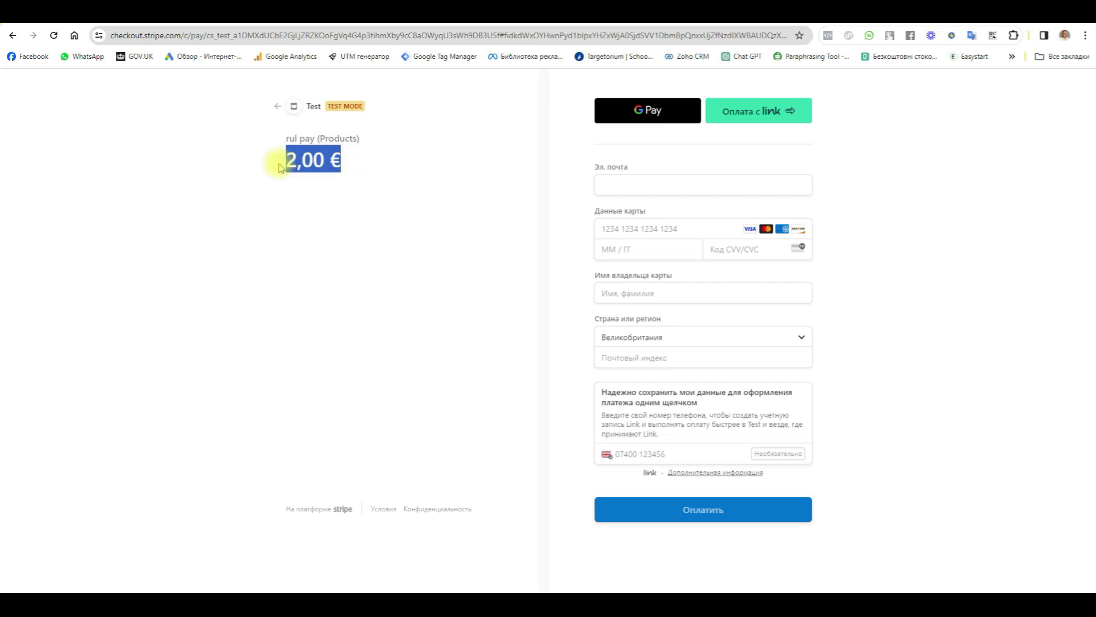
pyautogui.moveTo(379, 104); pyautogui.dragTo(326, 118)
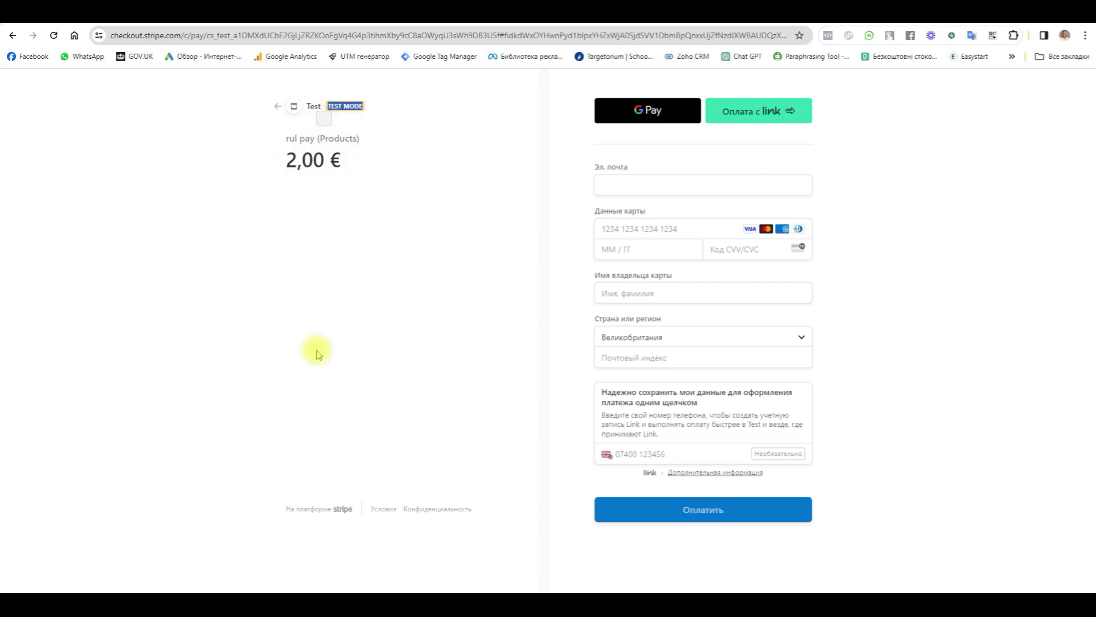
pyautogui.click(352, 368)
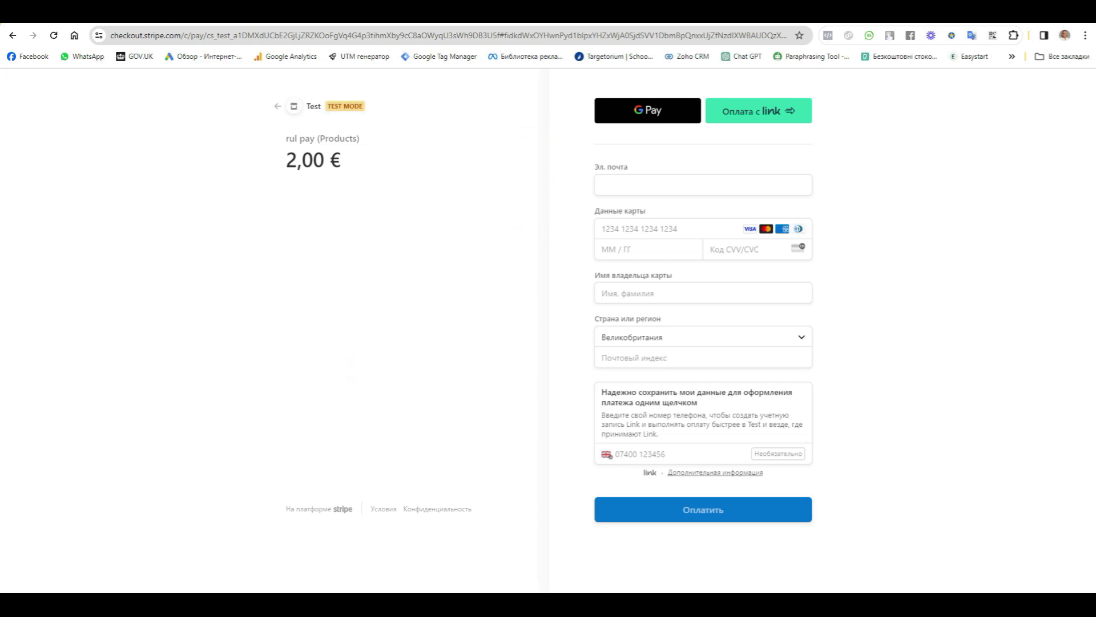
# - Create a rule named "Cosmetics Payment" in the Smart Sender console and enable it
pyautogui.click(171, 13)
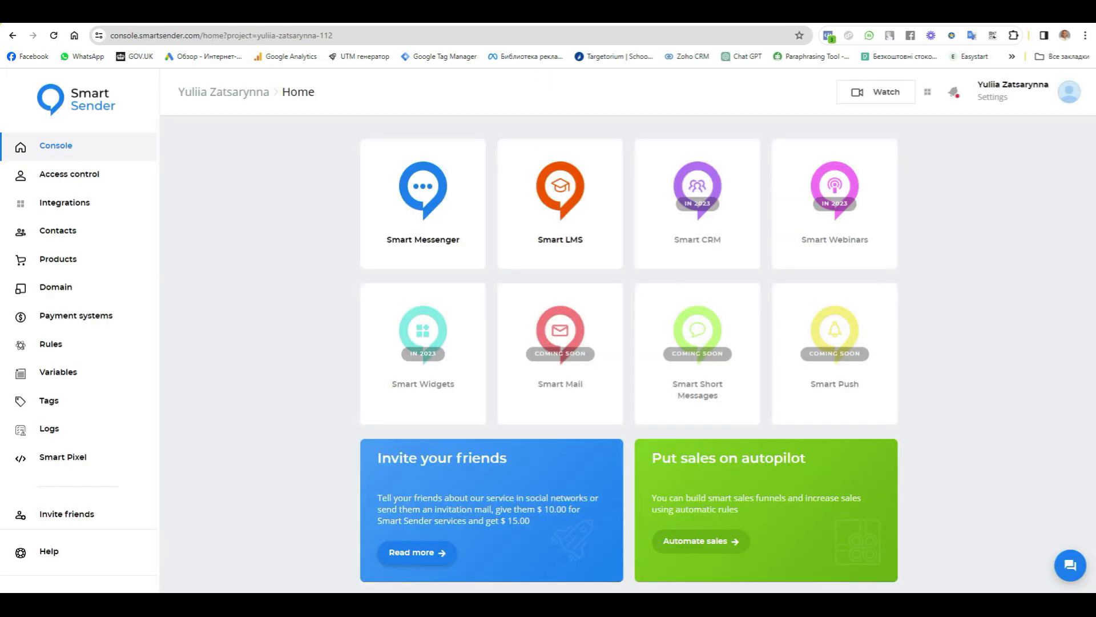
pyautogui.click(63, 349)
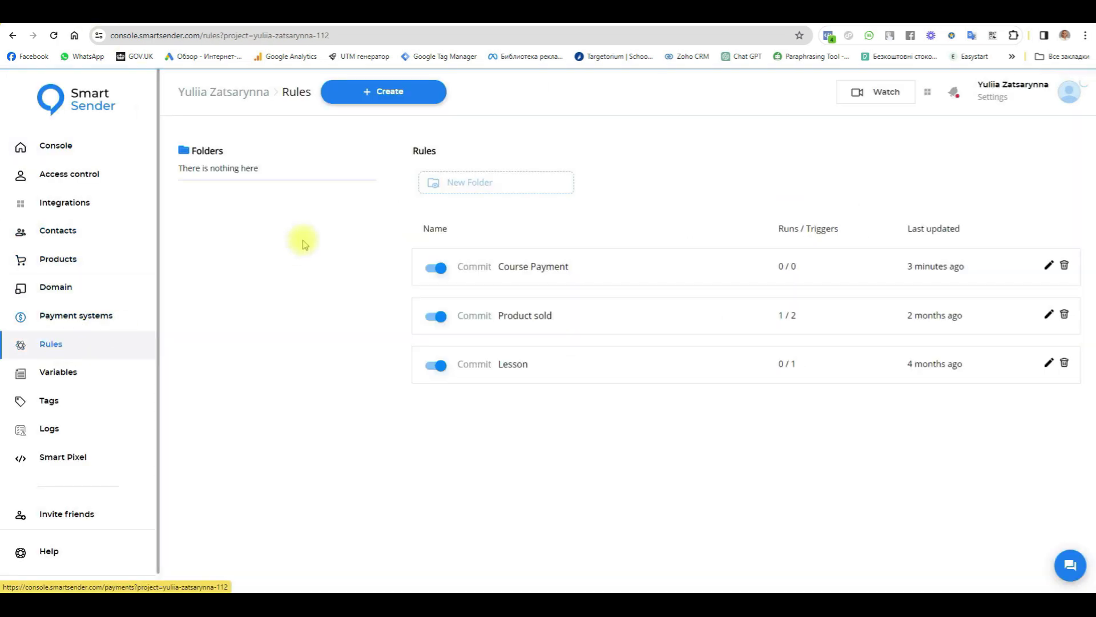
pyautogui.click(392, 99)
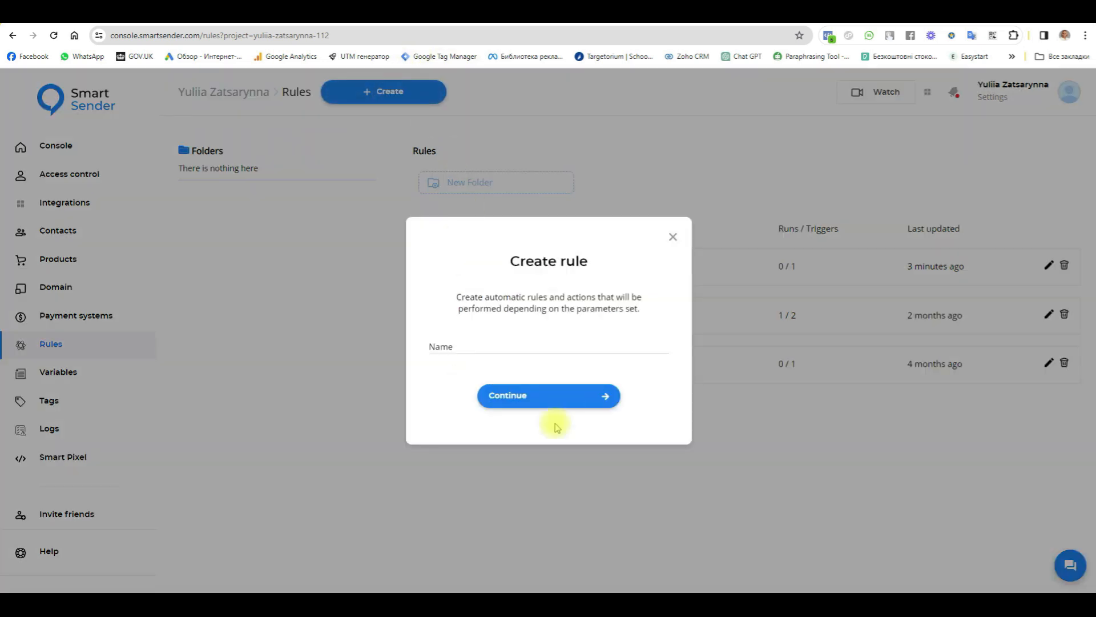
pyautogui.click(458, 343)
pyautogui.write('Cosmetics Payment')
pyautogui.click(562, 403)
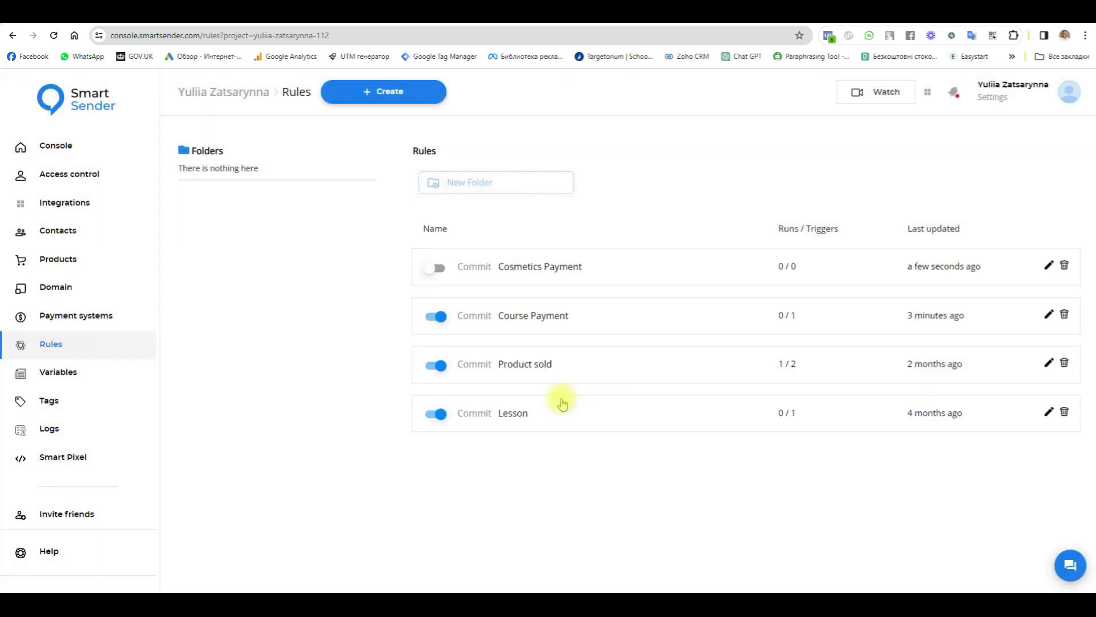
pyautogui.click(436, 267)
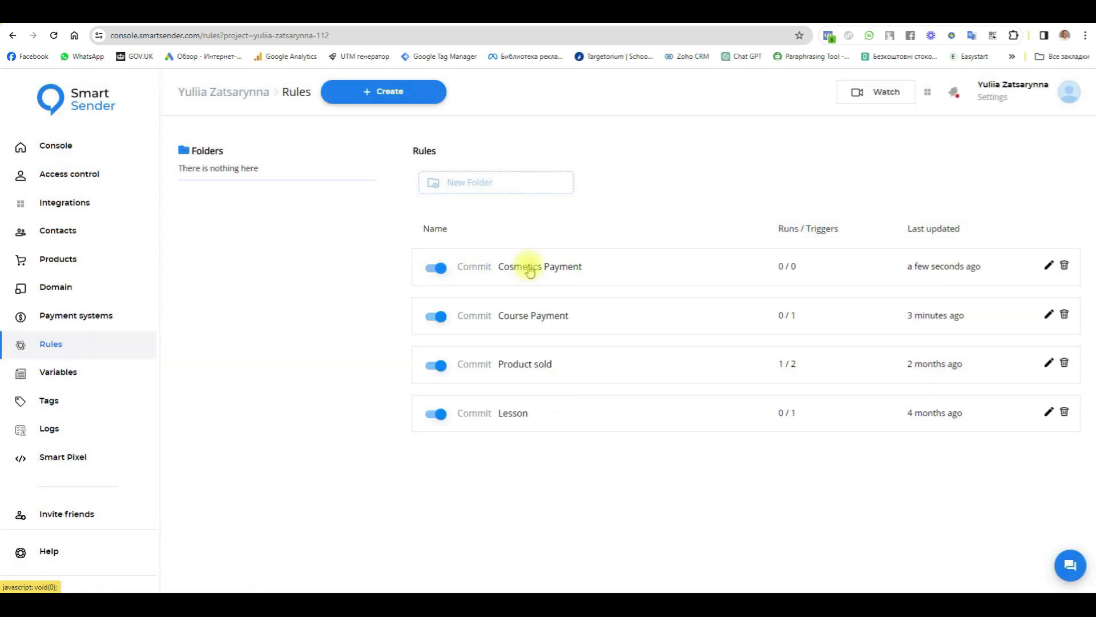
# - Add a Purchase trigger for the "rul pay (cosmetic)" essence to the "Cosmetics Payment" rule
pyautogui.click(517, 282)
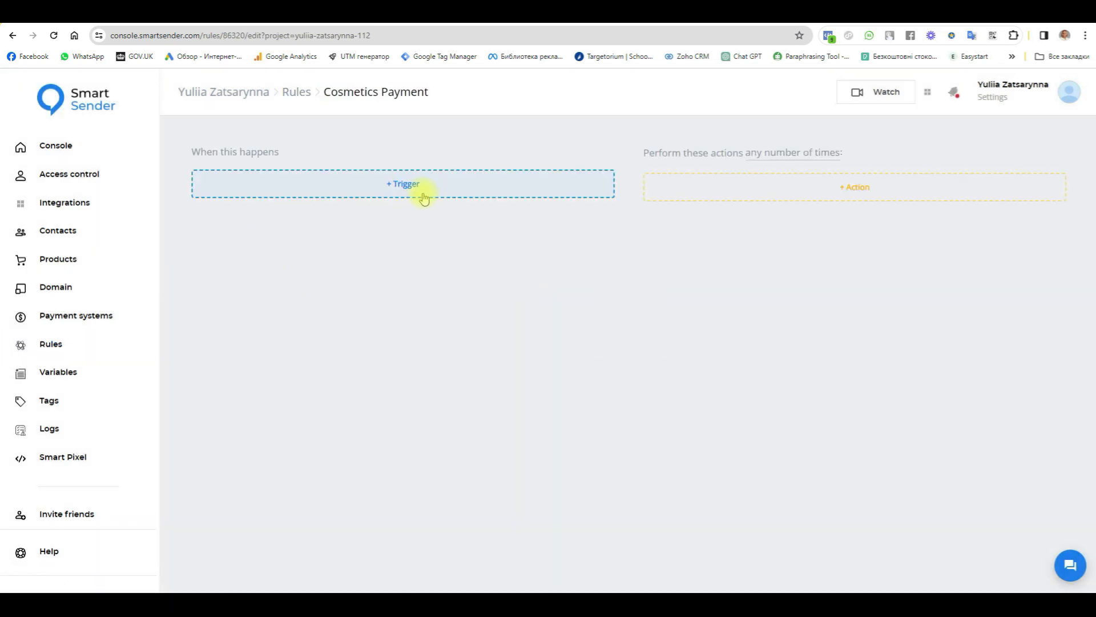
pyautogui.click(420, 190)
pyautogui.click(475, 340)
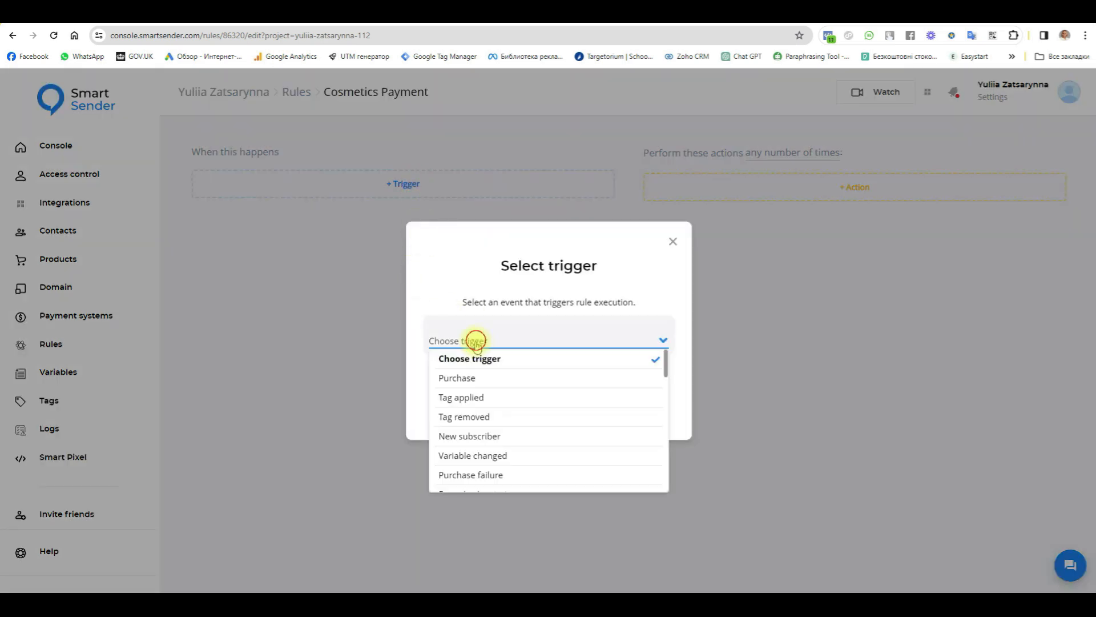
pyautogui.click(460, 378)
pyautogui.click(521, 390)
pyautogui.click(963, 209)
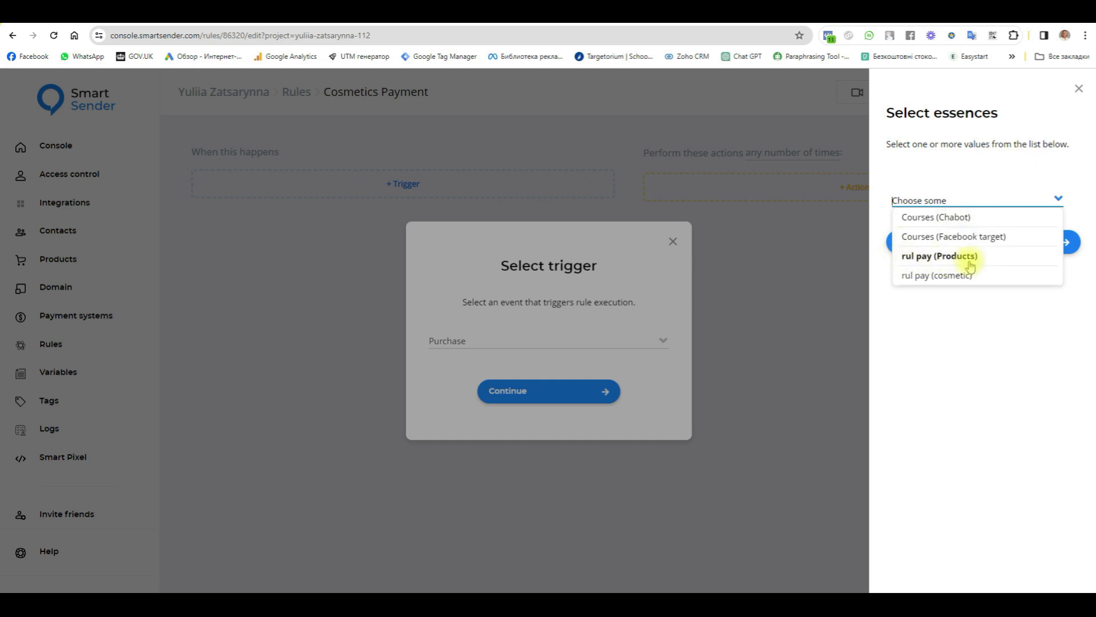
pyautogui.click(957, 275)
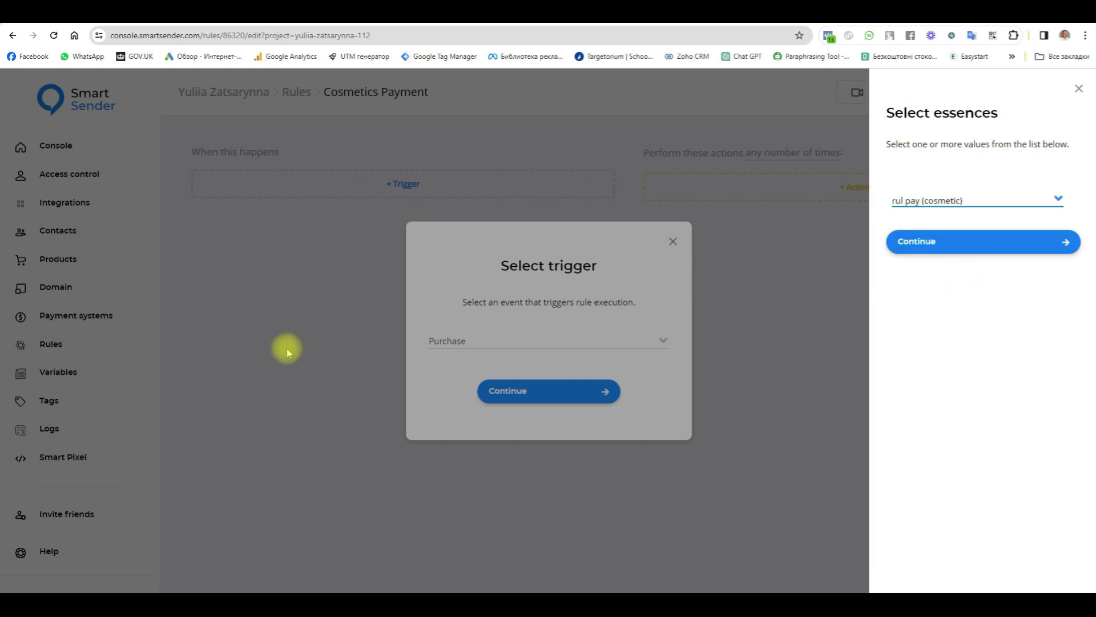
pyautogui.click(913, 240)
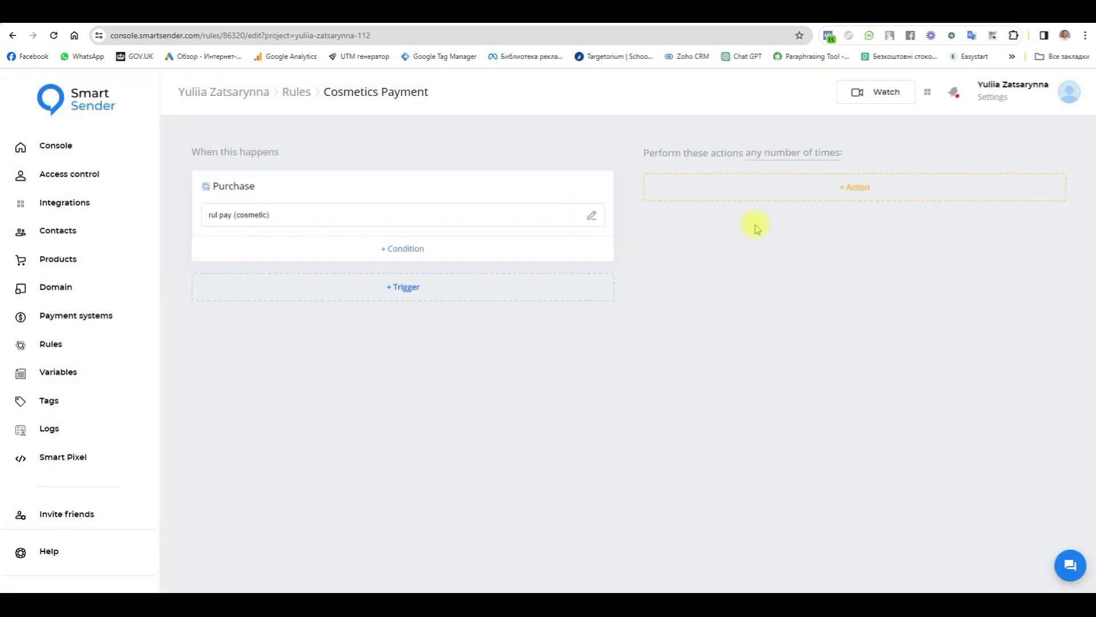
# - Add a Fire event action with the event name "Cosmetics Payment" to the rule
pyautogui.click(854, 188)
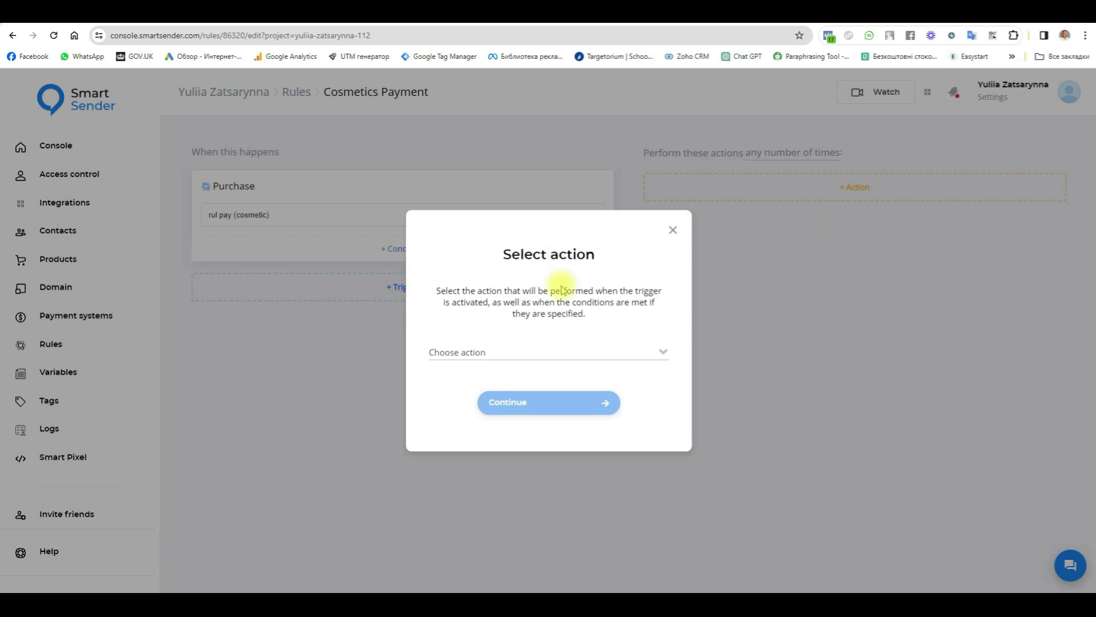
pyautogui.click(545, 352)
pyautogui.scroll(-1, 477, 478)
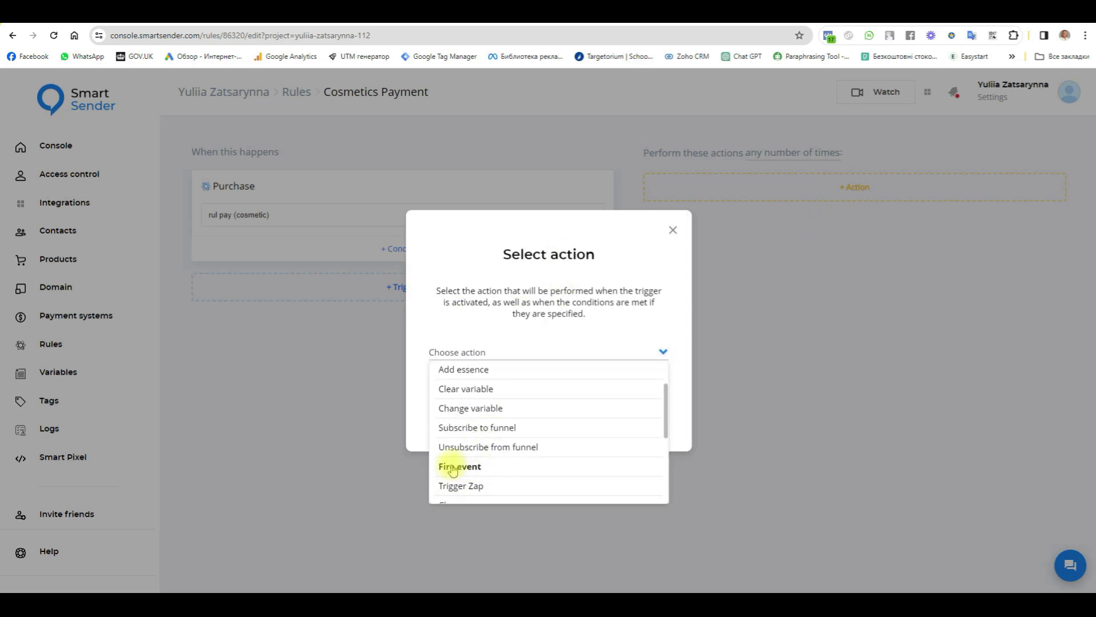
pyautogui.click(448, 466)
pyautogui.click(543, 403)
pyautogui.click(913, 197)
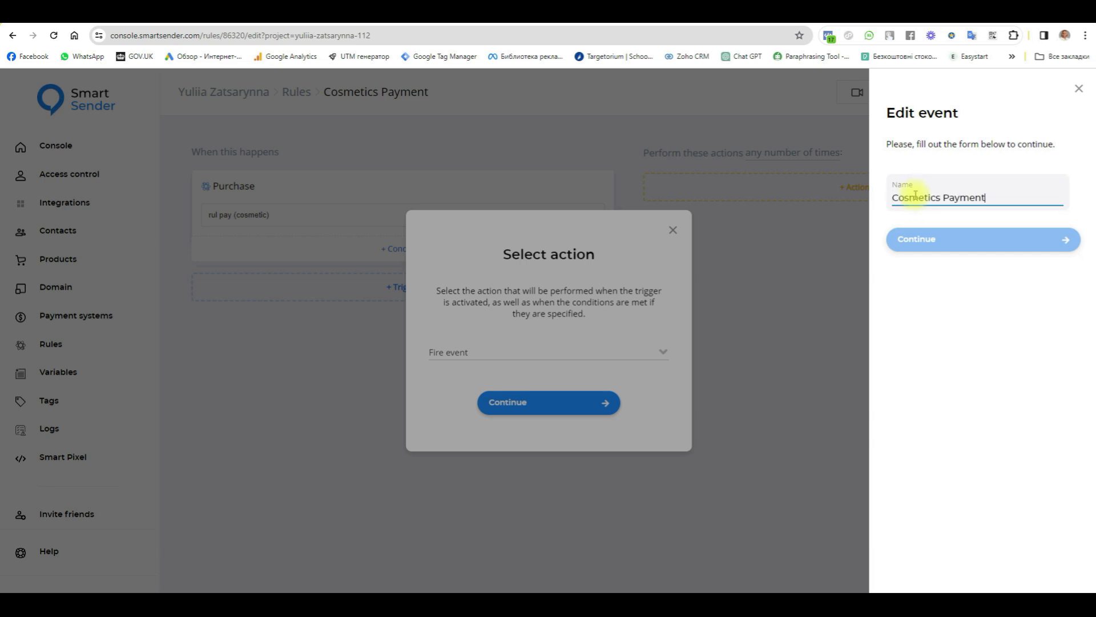
pyautogui.write('Cosmetics Payment')
pyautogui.click(932, 240)
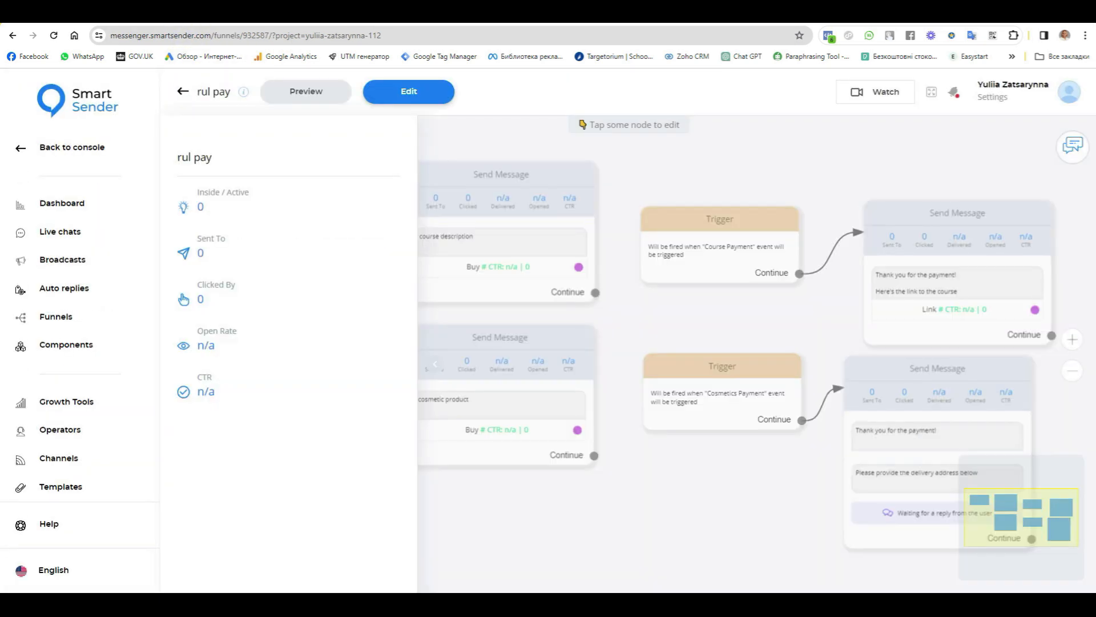
# - Check the event name in the lower trigger node of the "rul pay" funnel
pyautogui.click(660, 533)
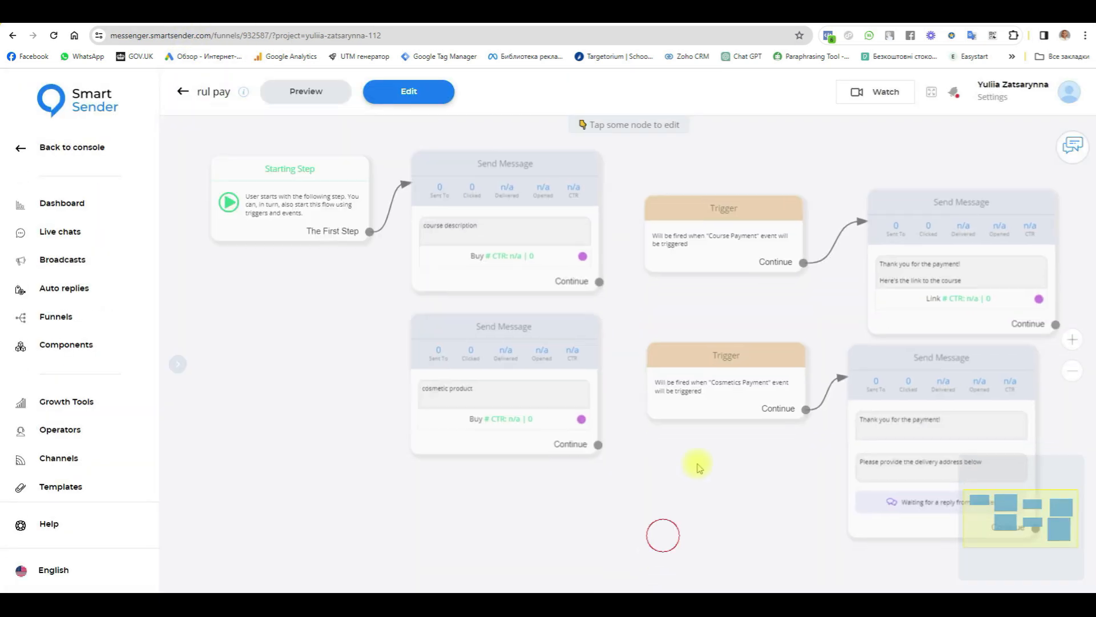
pyautogui.click(727, 360)
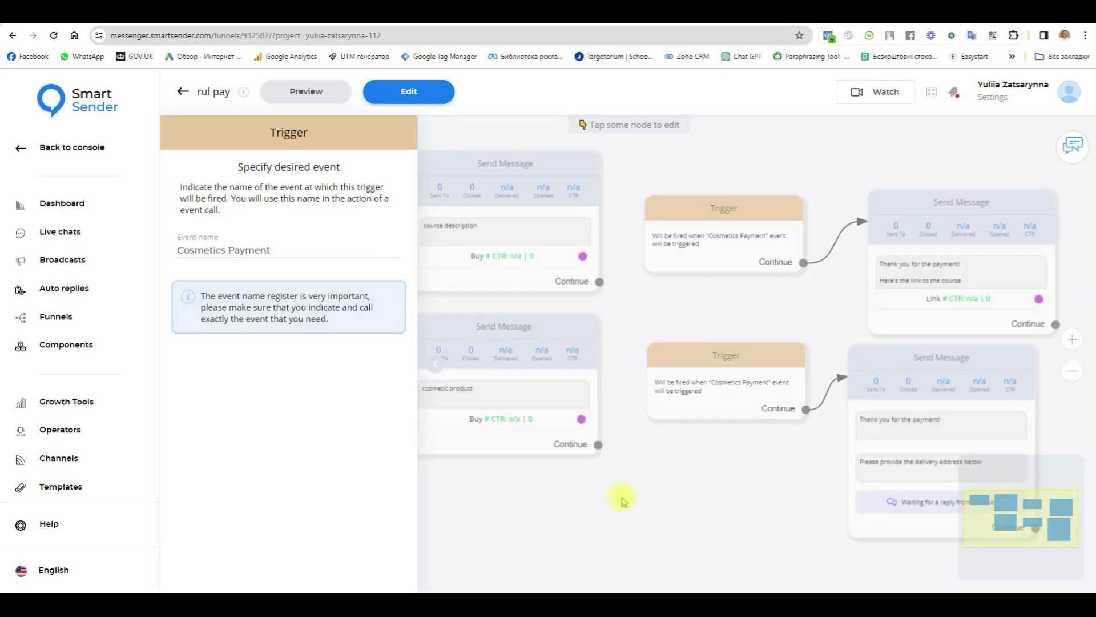
pyautogui.click(622, 501)
# - Put the funnel in edit mode and reconnect the Starting Step to the "cosmetic product" message
pyautogui.click(409, 92)
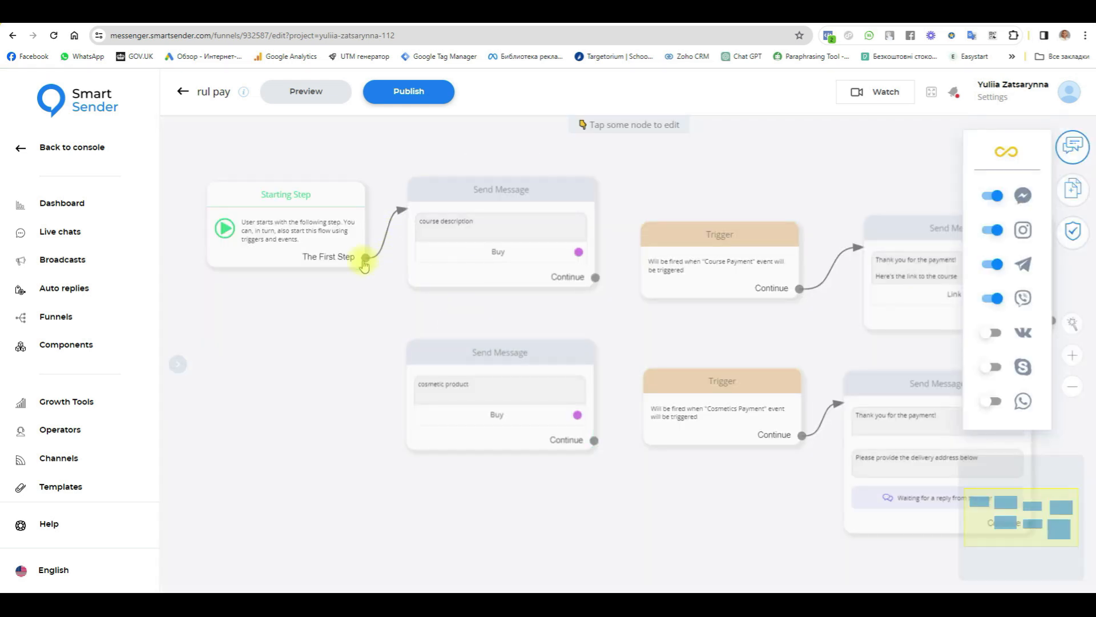
pyautogui.click(404, 222)
pyautogui.moveTo(366, 258); pyautogui.dragTo(427, 381)
pyautogui.click(519, 492)
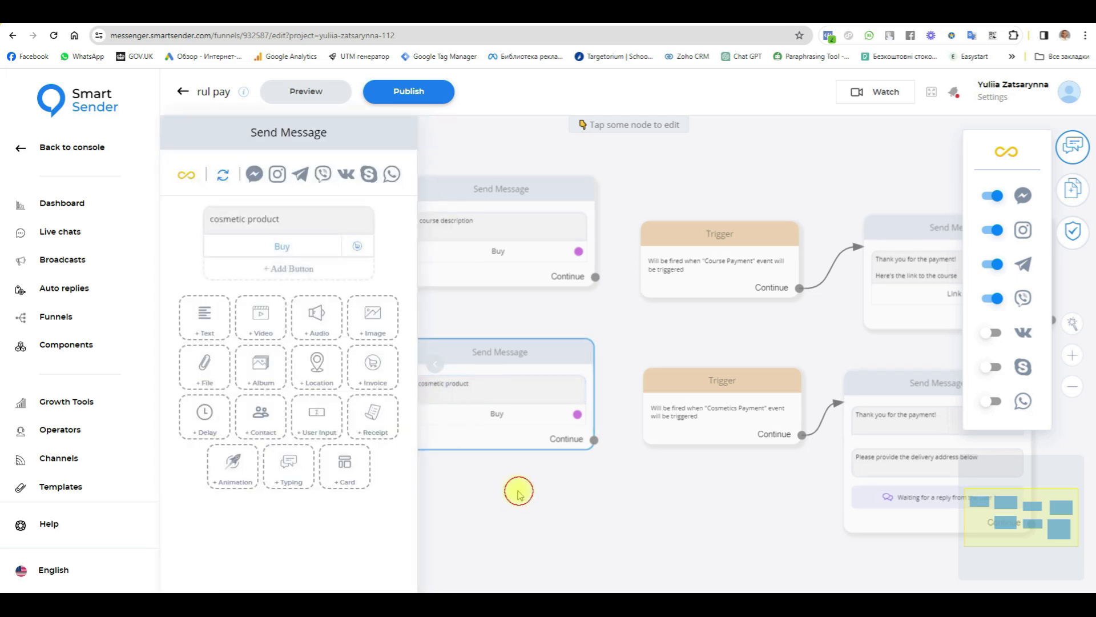
# - Preview the edited funnel on the marketing_video_123_bot (telegram) channel and start the bot in Telegram Desktop
pyautogui.click(304, 93)
pyautogui.click(489, 341)
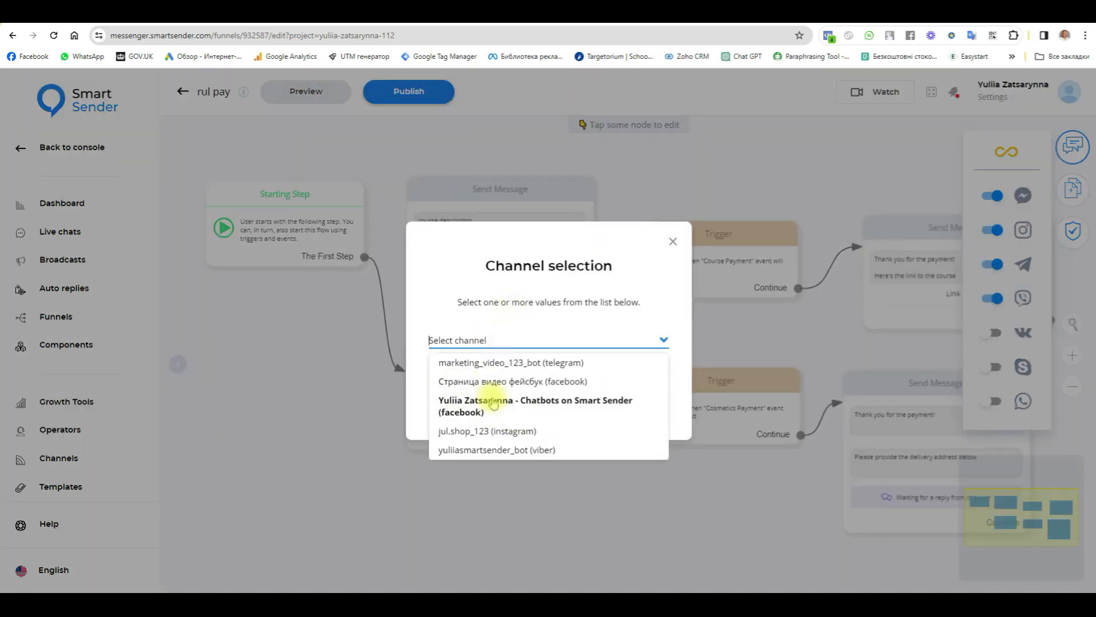
pyautogui.click(468, 366)
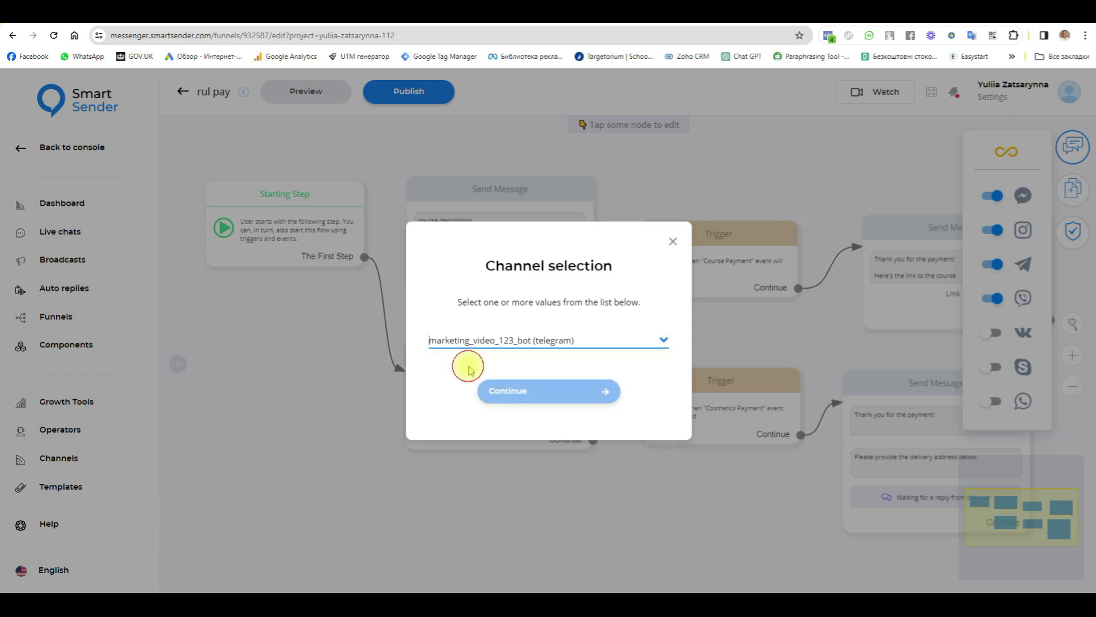
pyautogui.click(558, 392)
pyautogui.click(545, 142)
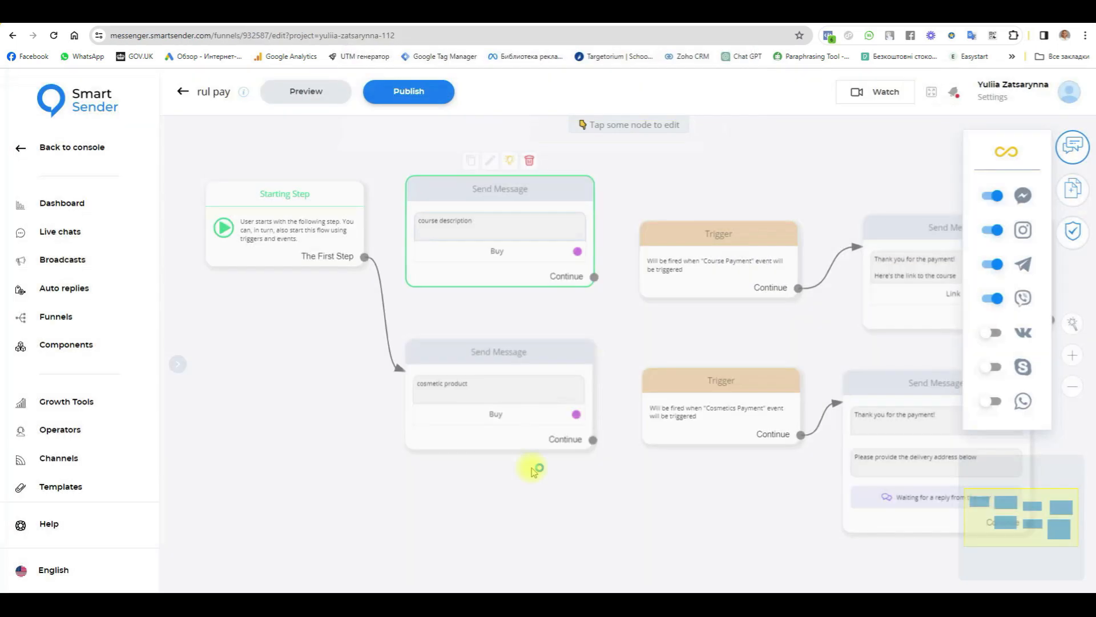
pyautogui.click(510, 547)
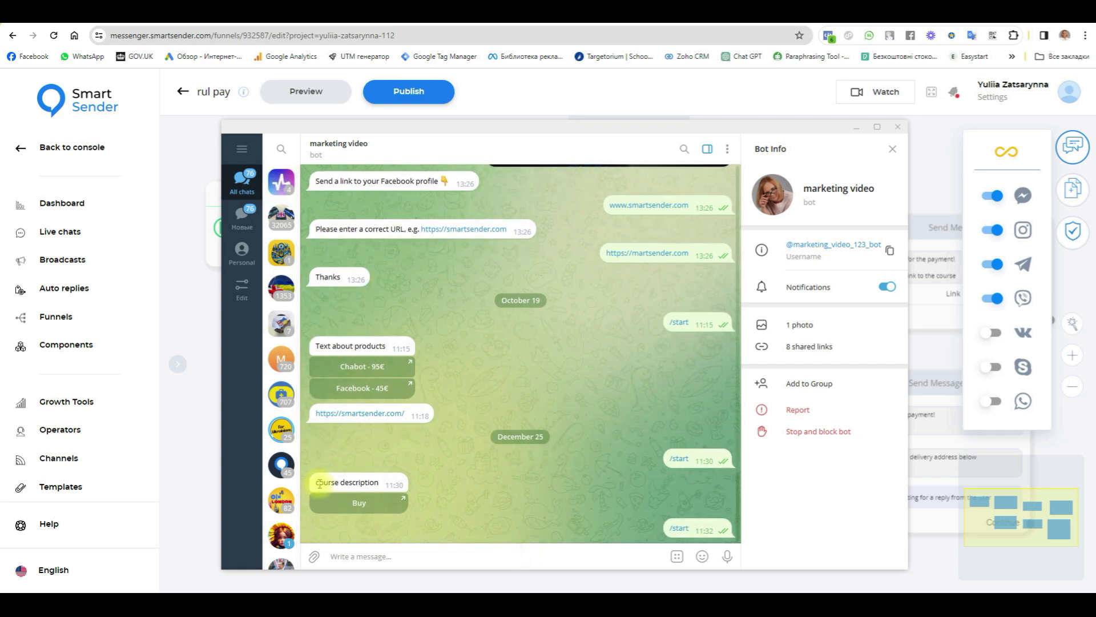
# - Follow the Buy link under the bot's "cosmetic product" message and open it in the browser
pyautogui.click(358, 525)
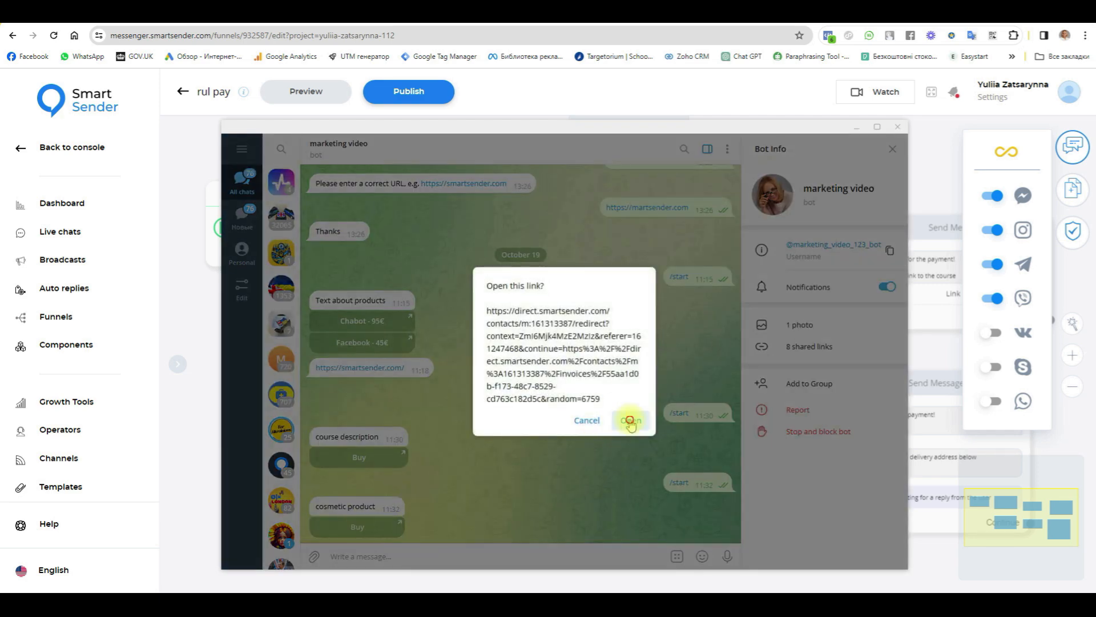
pyautogui.click(630, 421)
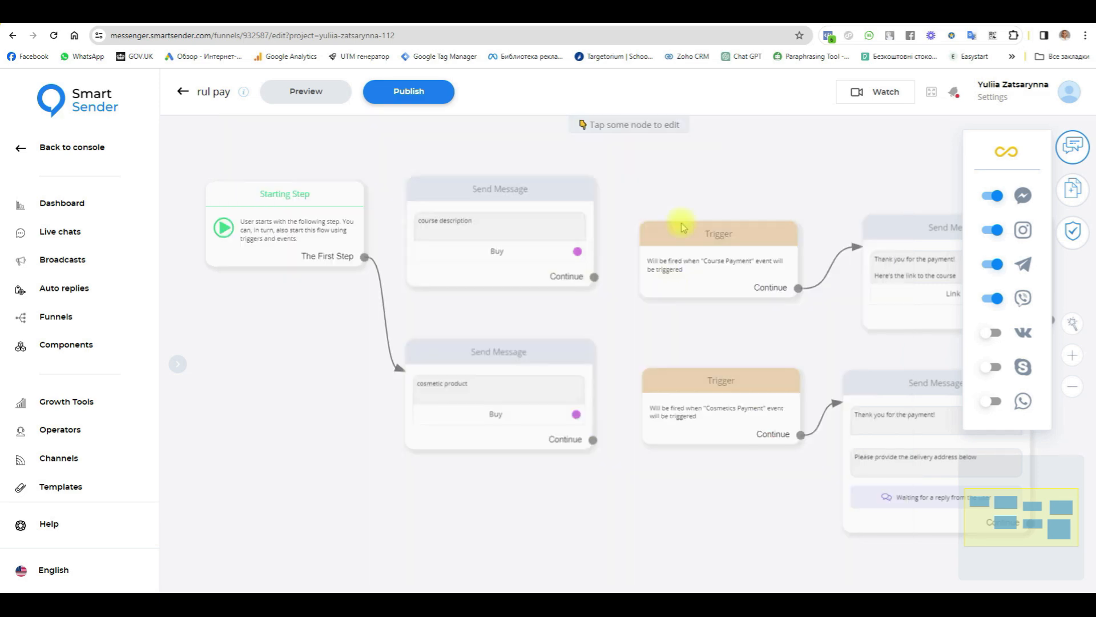
pyautogui.moveTo(341, 212); pyautogui.dragTo(280, 174)
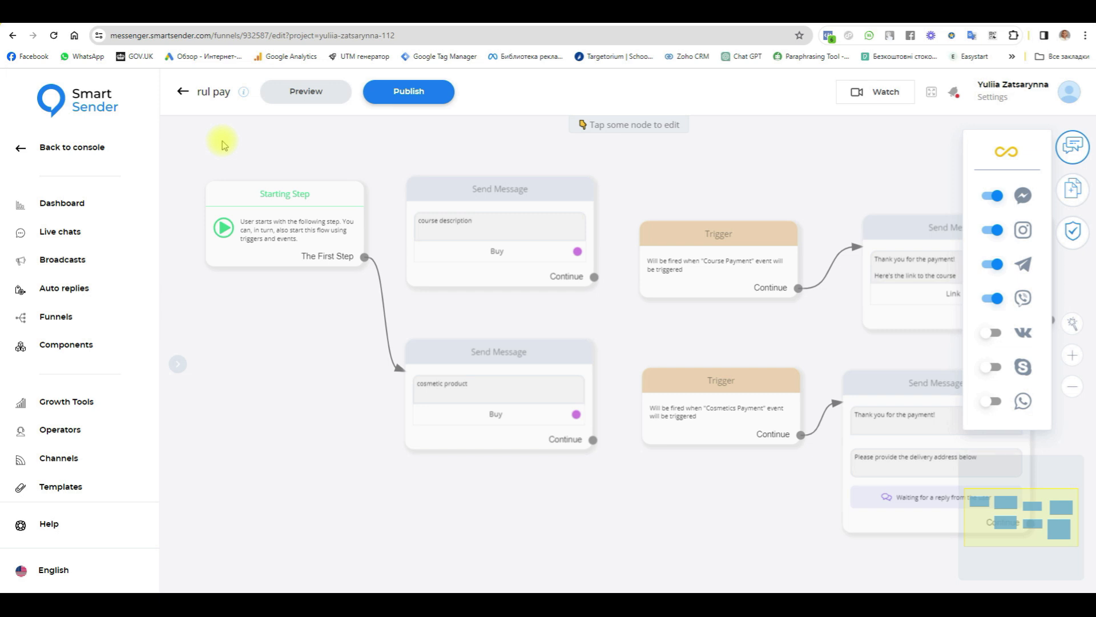
# - Return from the funnel to the console and open the "Course Payment" rule
pyautogui.click(48, 150)
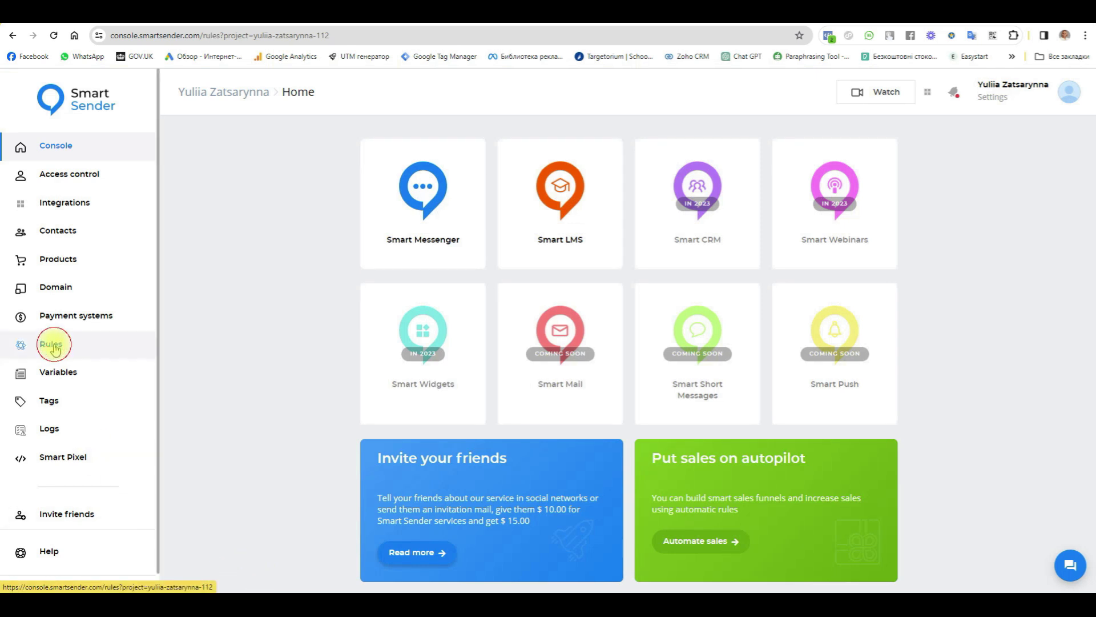
pyautogui.click(87, 344)
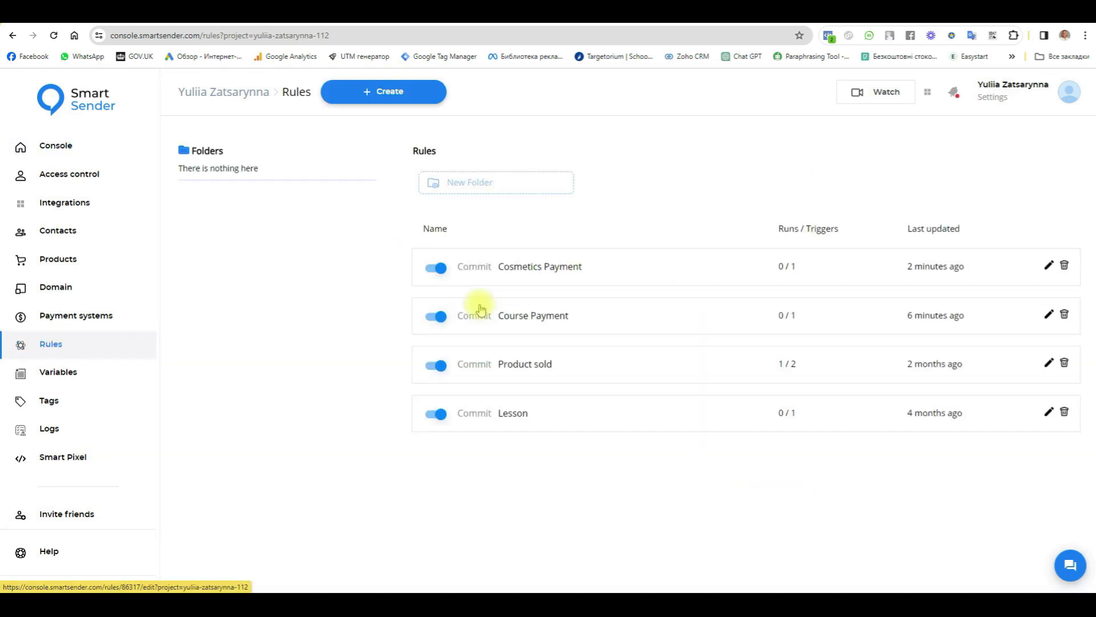
pyautogui.click(512, 320)
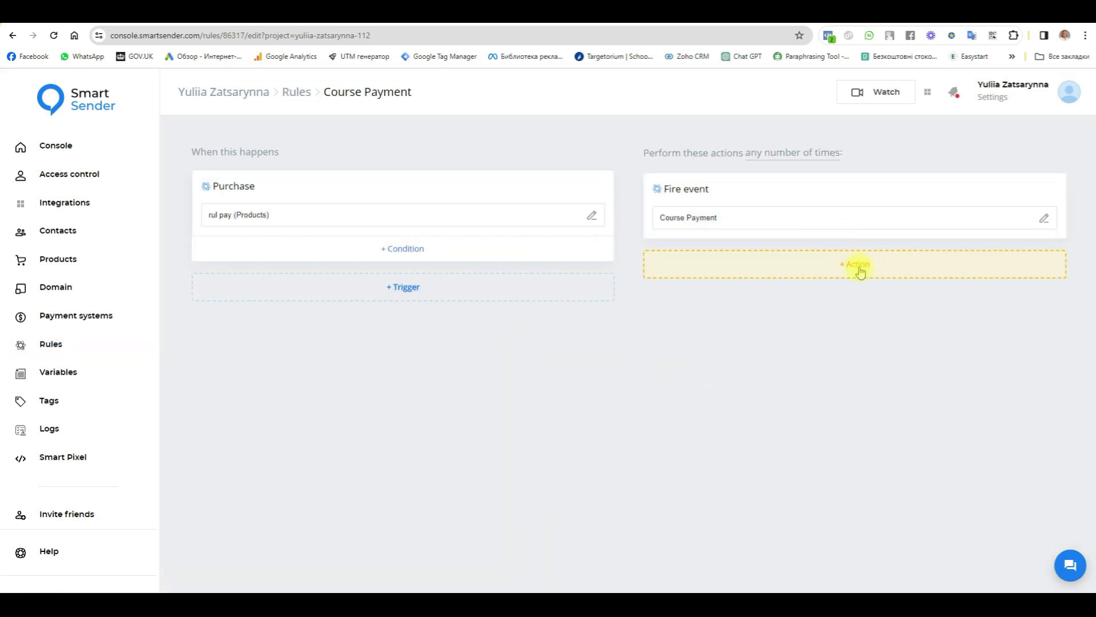
# - Choose "Tag applied" as an additional trigger for the "Course Payment" rule
pyautogui.click(414, 293)
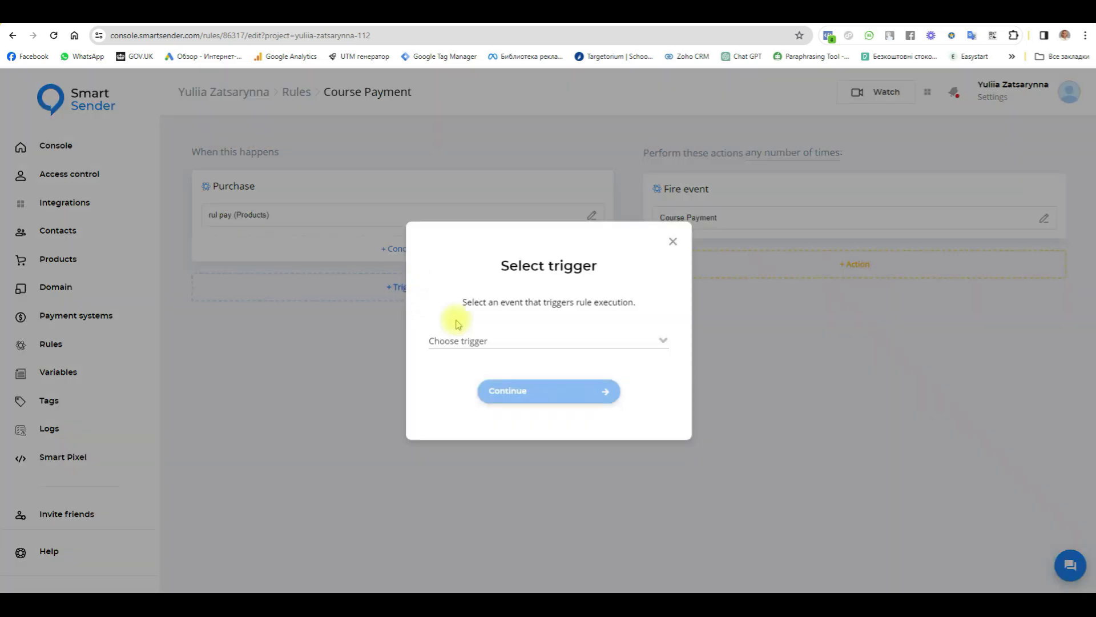
pyautogui.click(502, 344)
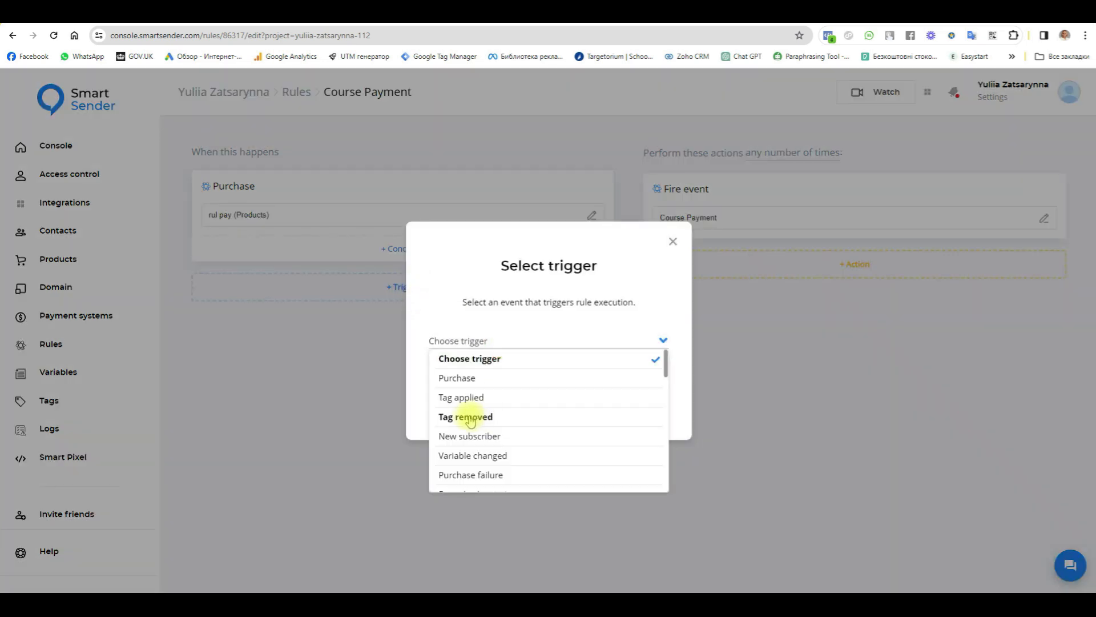
pyautogui.click(447, 397)
pyautogui.click(514, 391)
# - Create a new tag for the "Tag applied" trigger from its tag selection
pyautogui.click(952, 203)
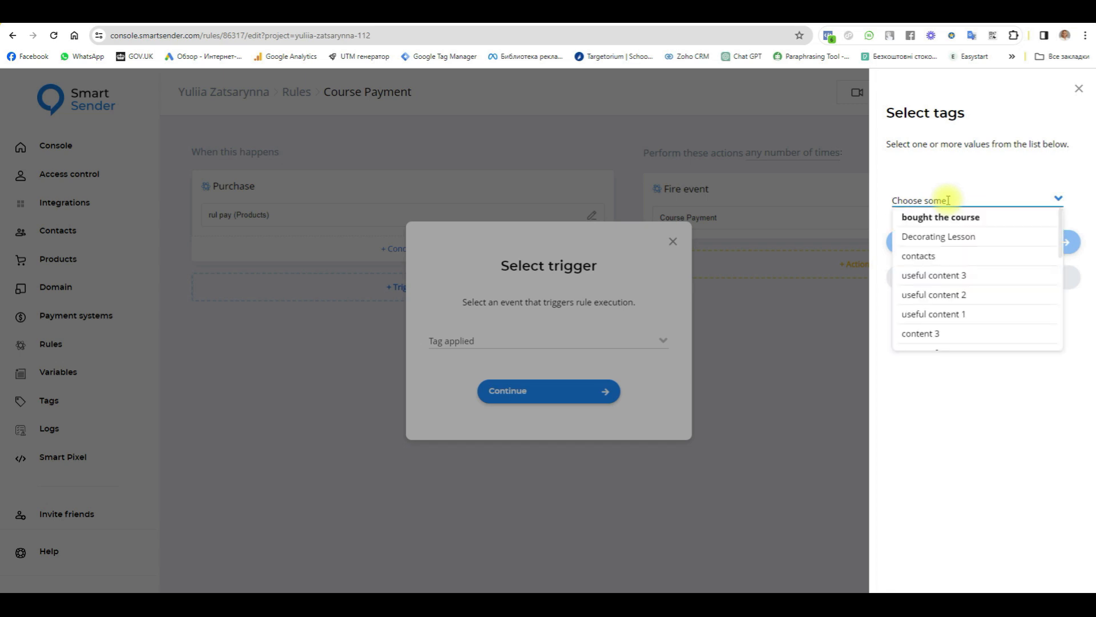
pyautogui.click(922, 385)
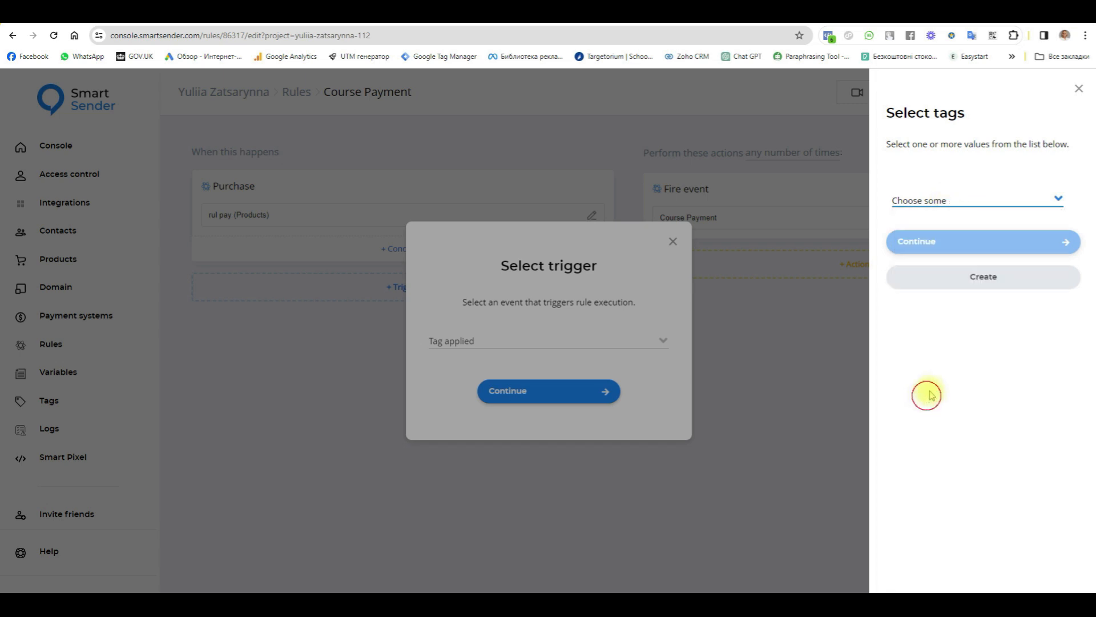
pyautogui.click(965, 276)
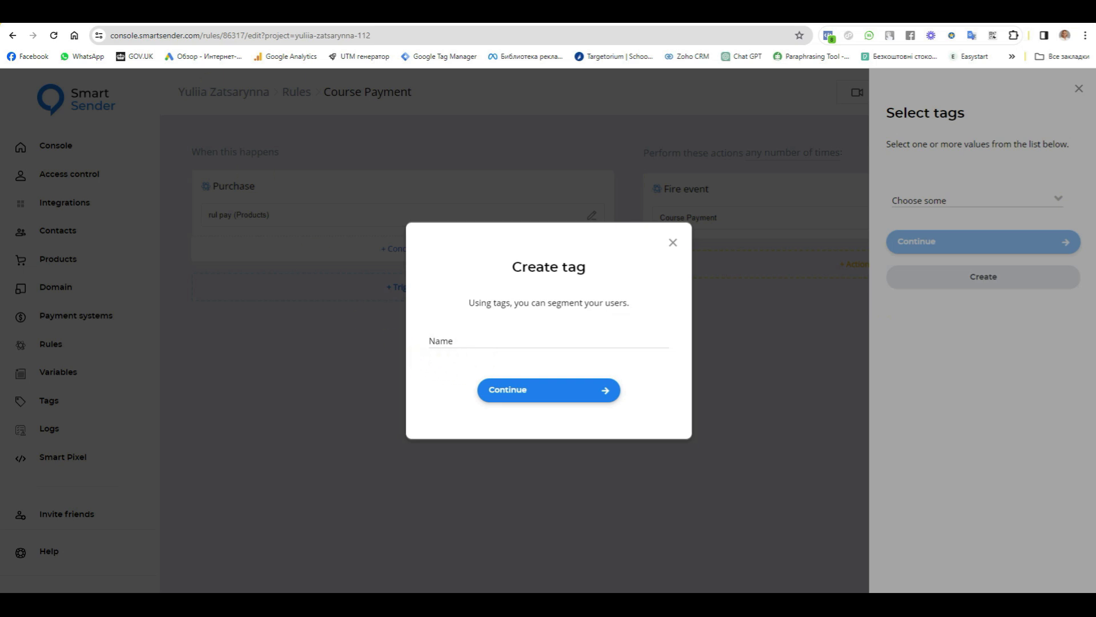
pyautogui.click(476, 342)
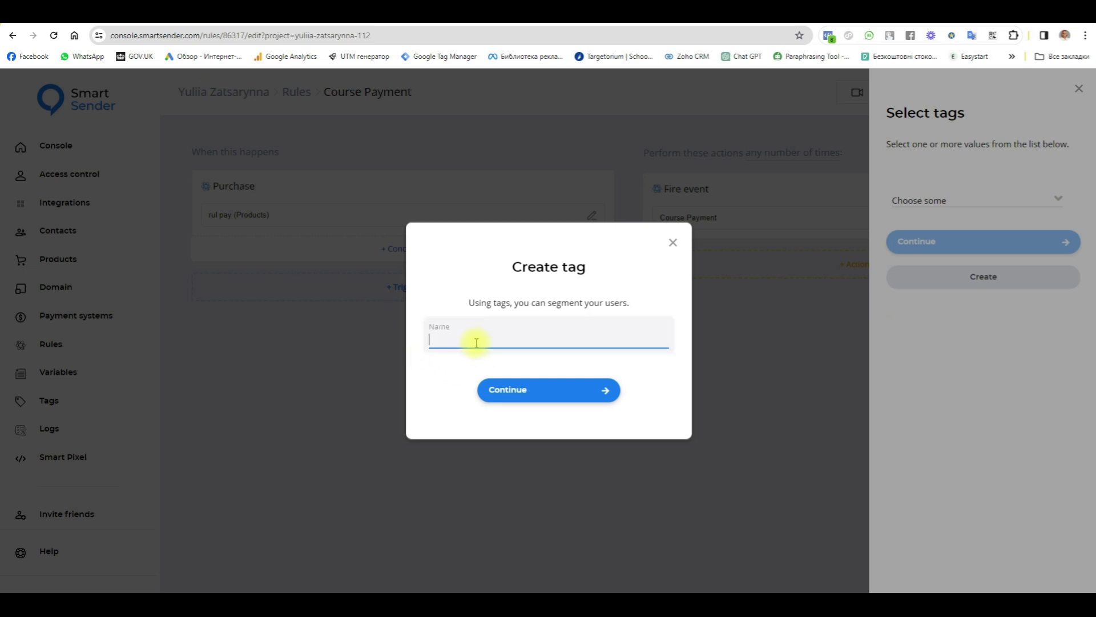
pyautogui.click(563, 397)
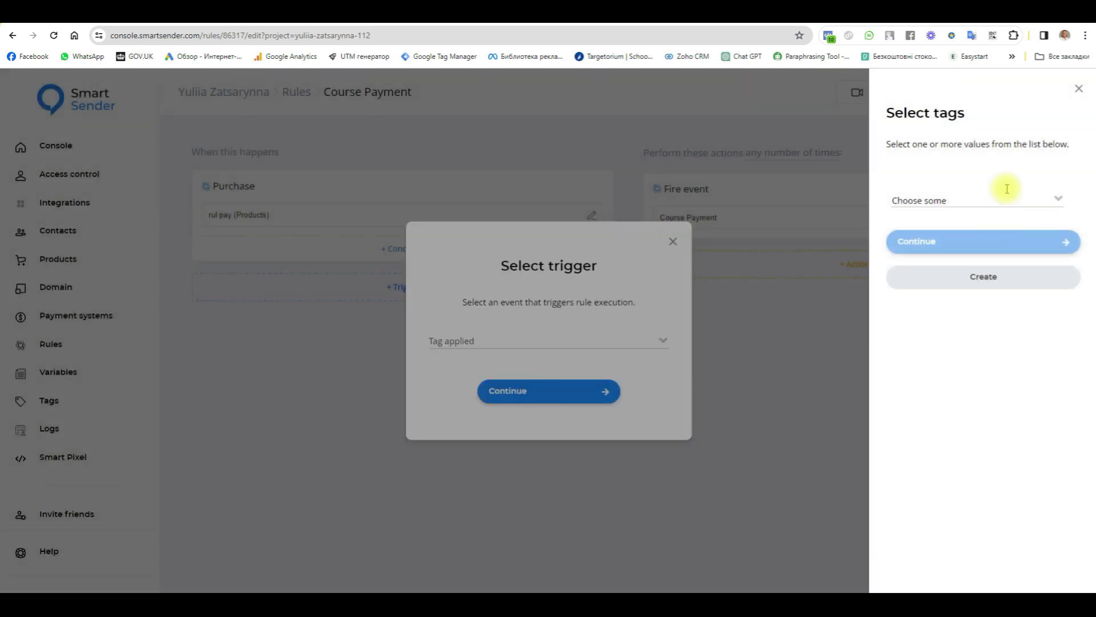
# - Select the "Purchase 1" tag for the "Tag applied" trigger and add the trigger to the "Course Payment" rule
pyautogui.click(969, 197)
pyautogui.click(935, 216)
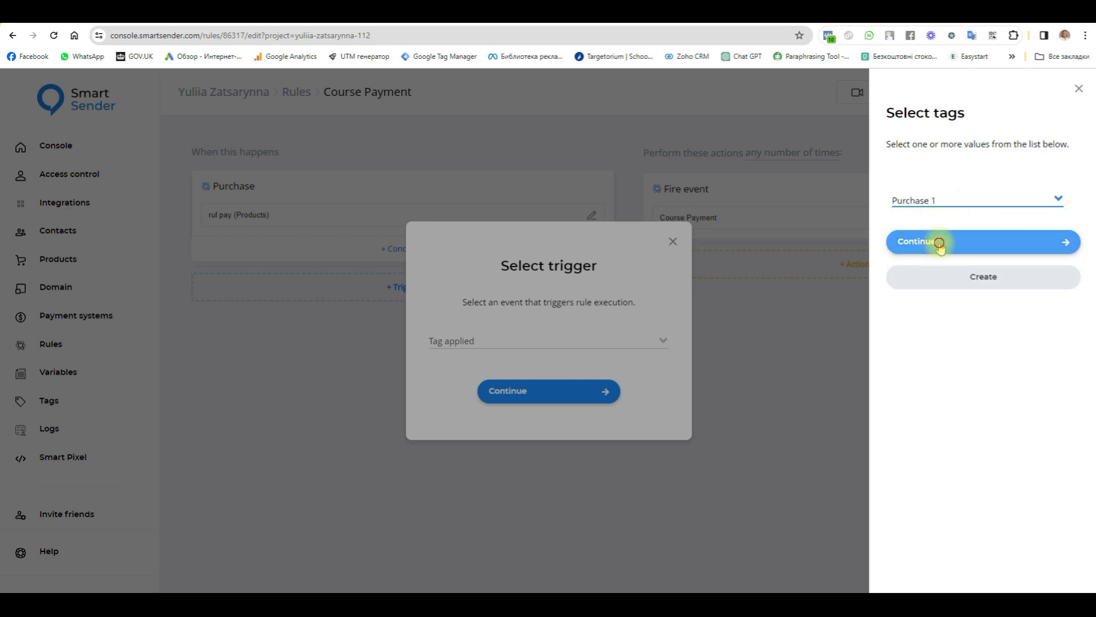
pyautogui.click(937, 240)
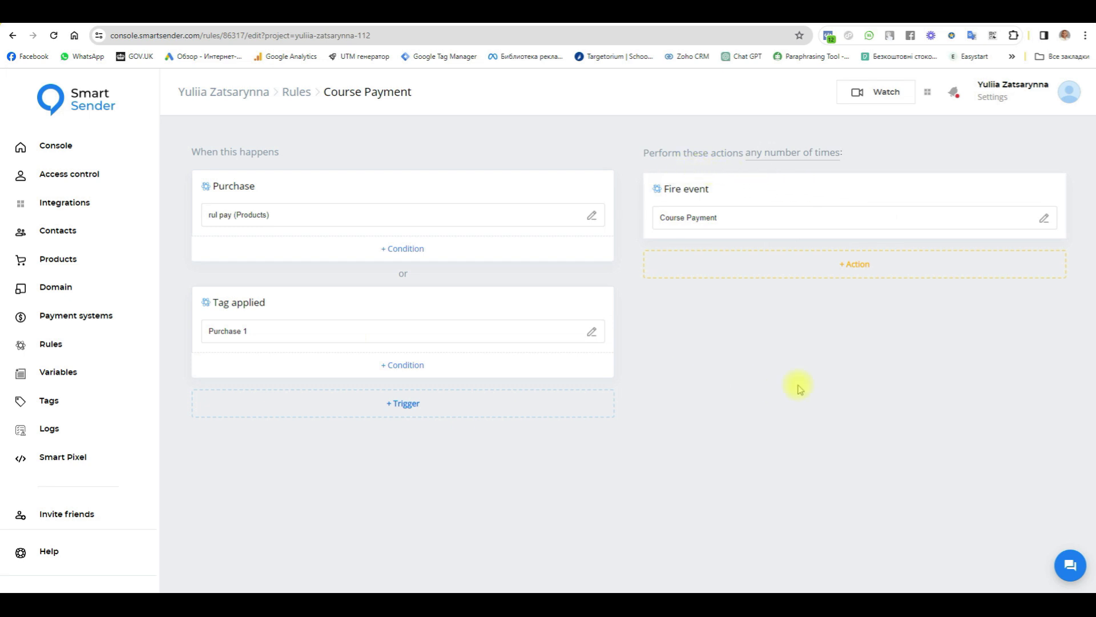
# - Leave the "Course Payment" rule for the rules list, reopen it to review its triggers, and return to the list
pyautogui.click(292, 91)
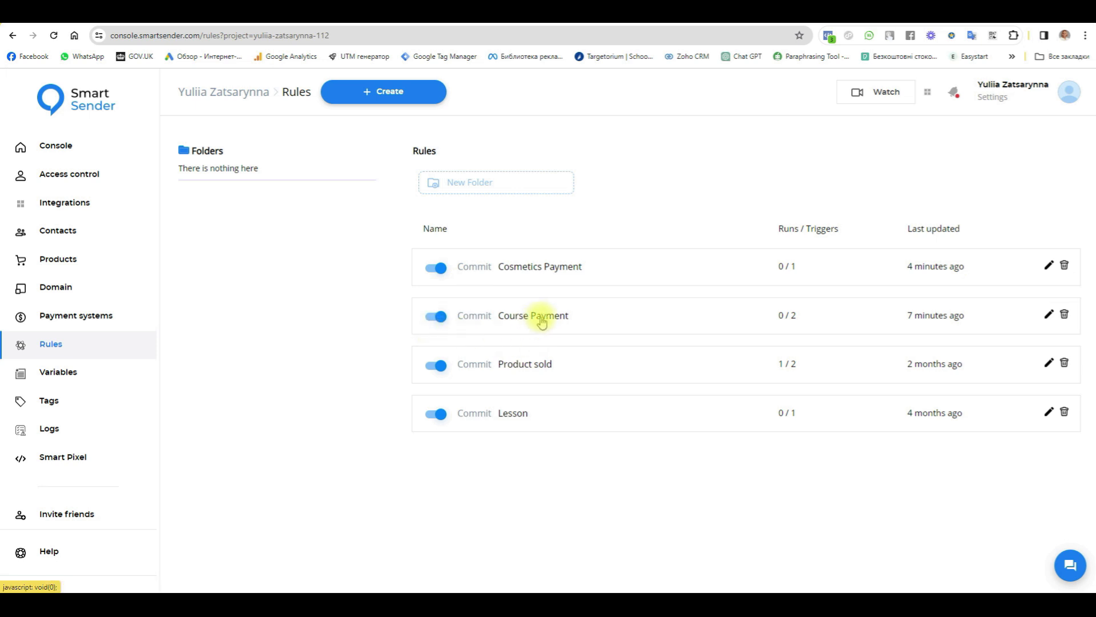
pyautogui.click(515, 314)
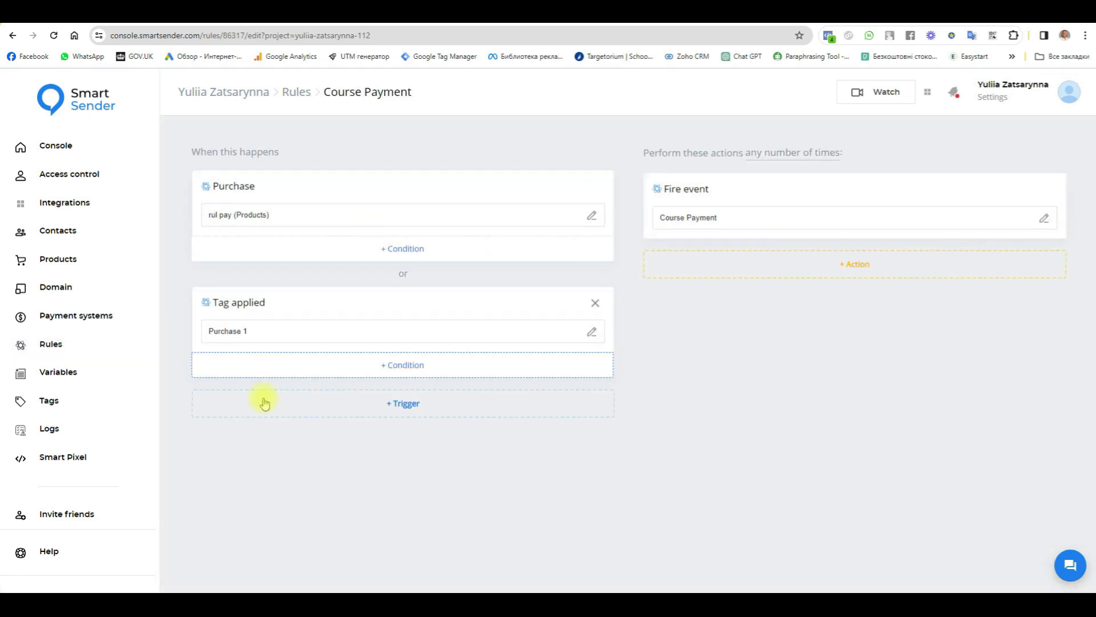
pyautogui.click(290, 91)
# - Go to the live chats, open the most recent open conversation and display its contact's profile details
pyautogui.click(59, 148)
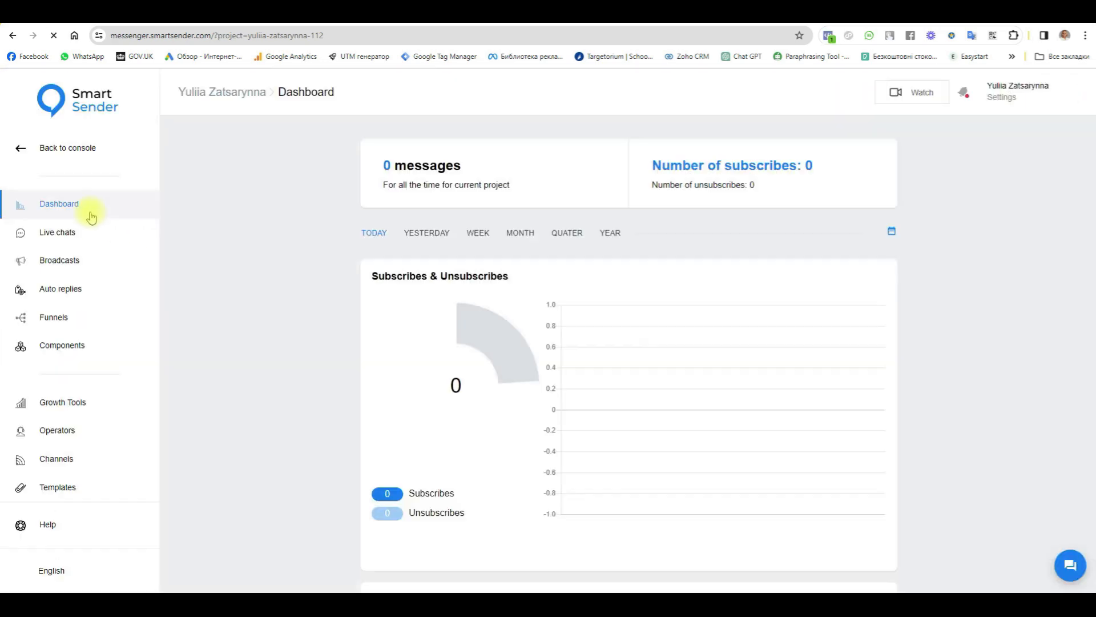
pyautogui.click(58, 232)
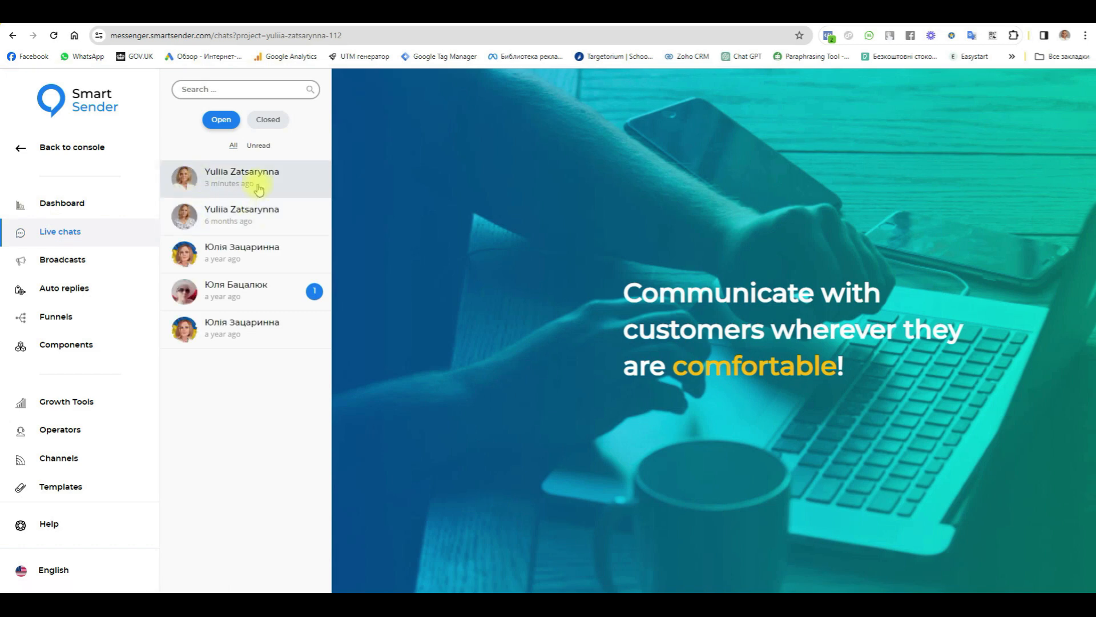
pyautogui.click(251, 184)
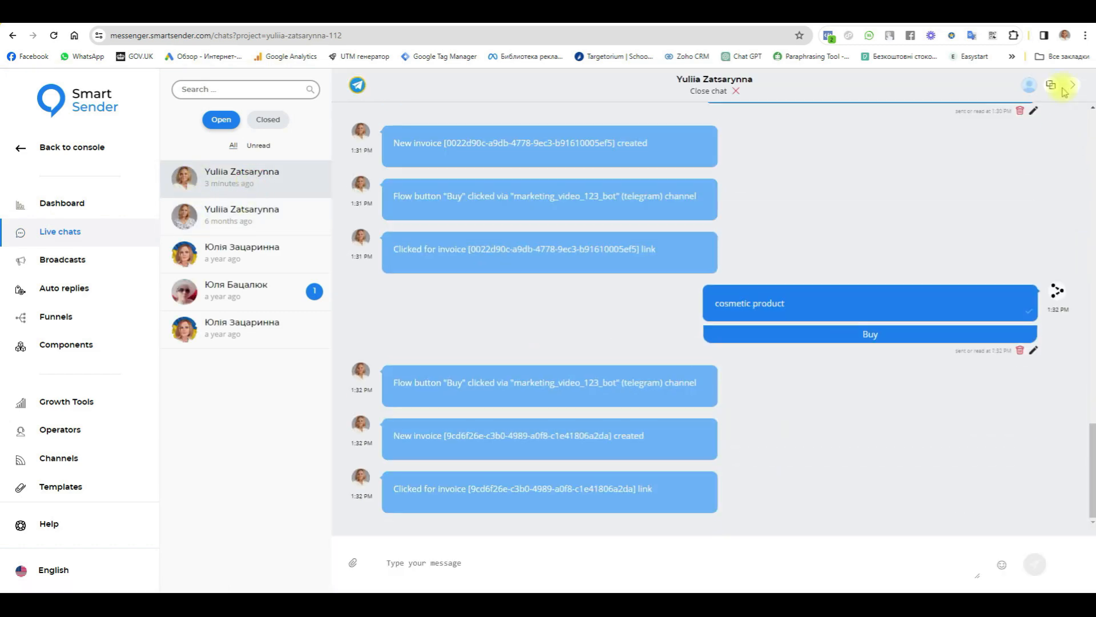
pyautogui.click(1073, 88)
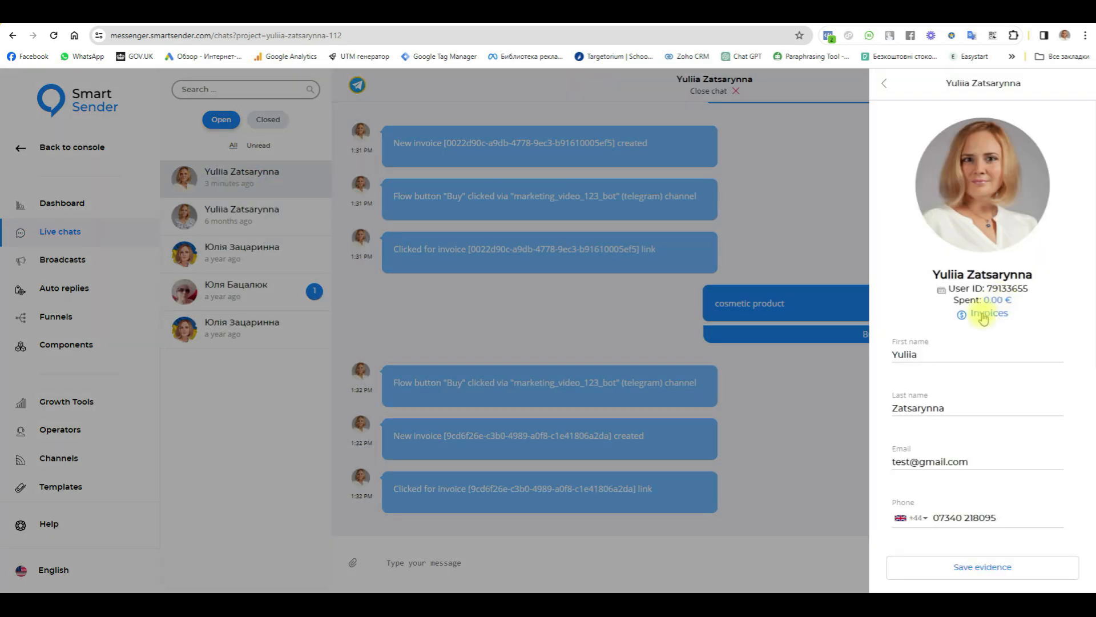
# - Add the existing "Purchase 1" tag to the contact
pyautogui.scroll(-5, 966, 318)
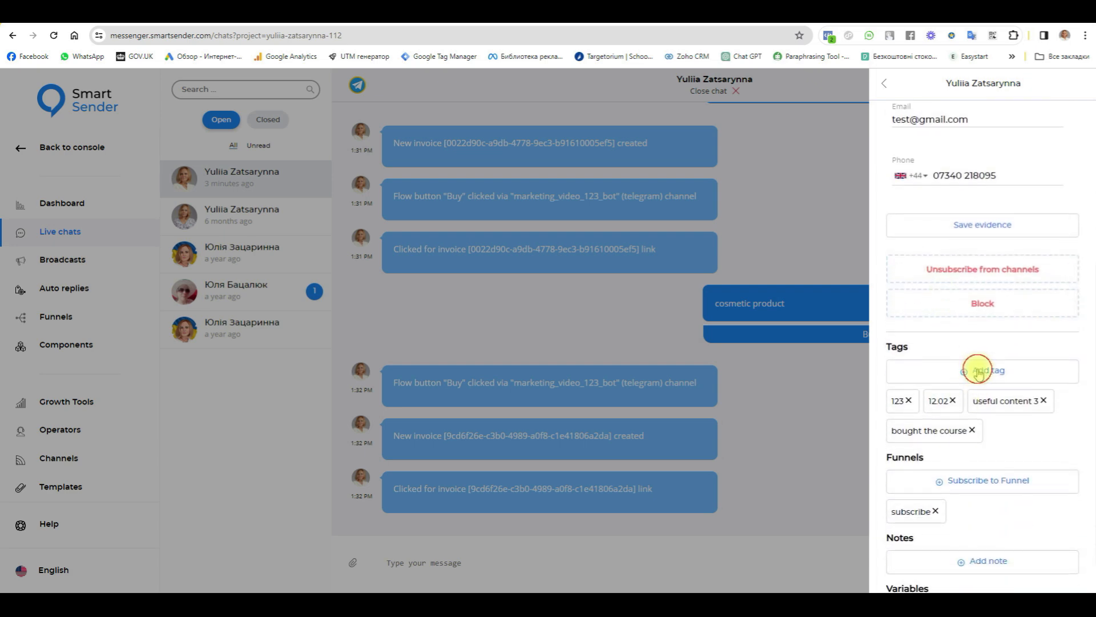
pyautogui.click(978, 370)
pyautogui.click(511, 339)
pyautogui.click(457, 380)
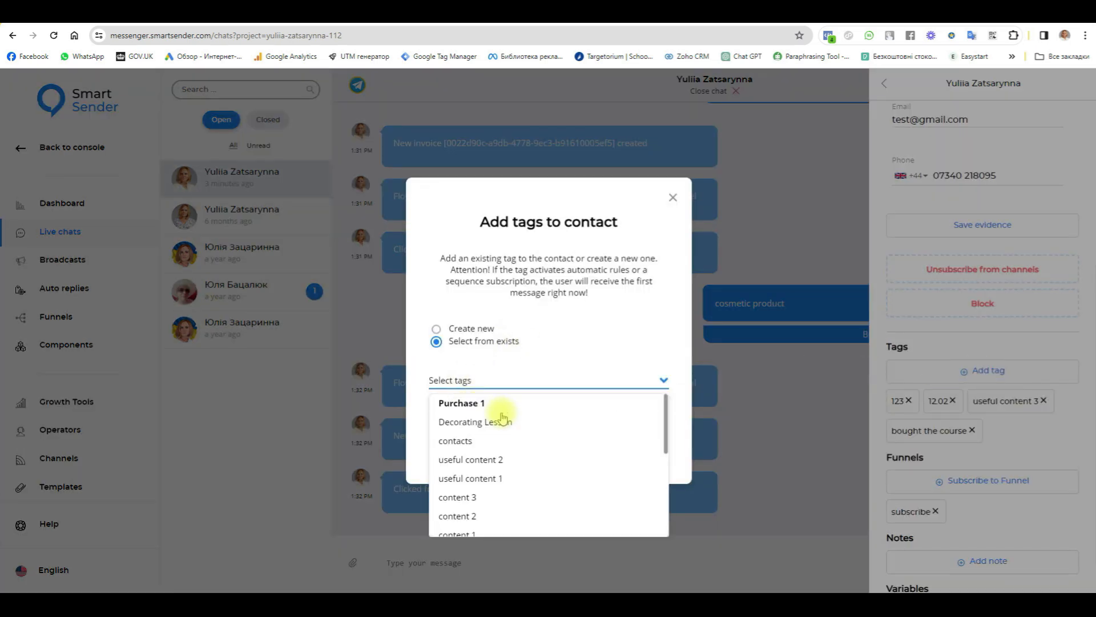
pyautogui.click(455, 403)
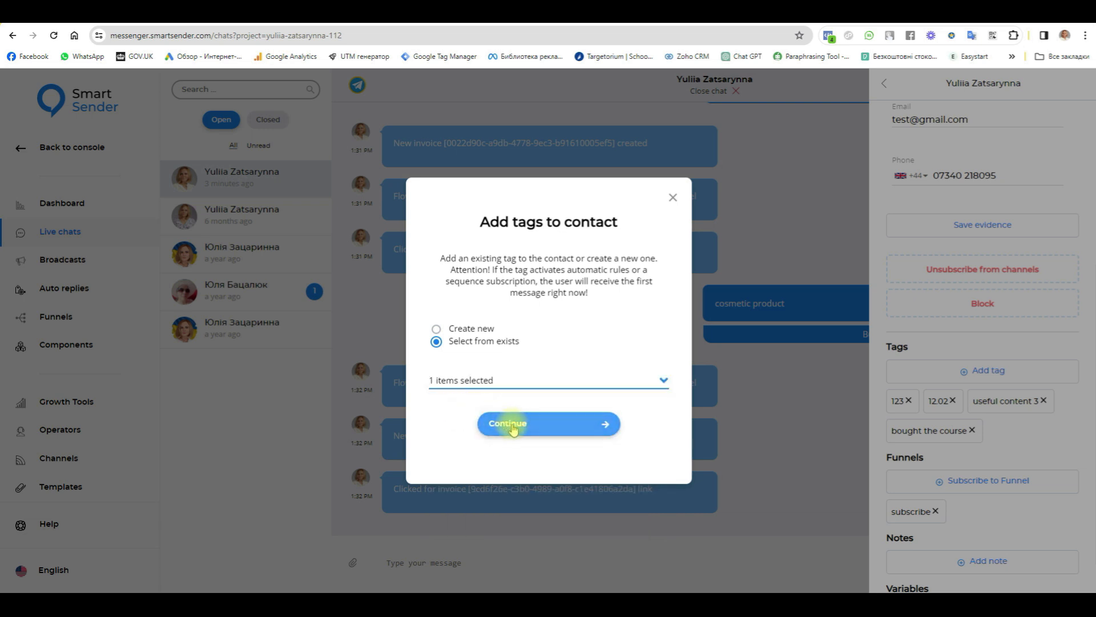
pyautogui.click(512, 427)
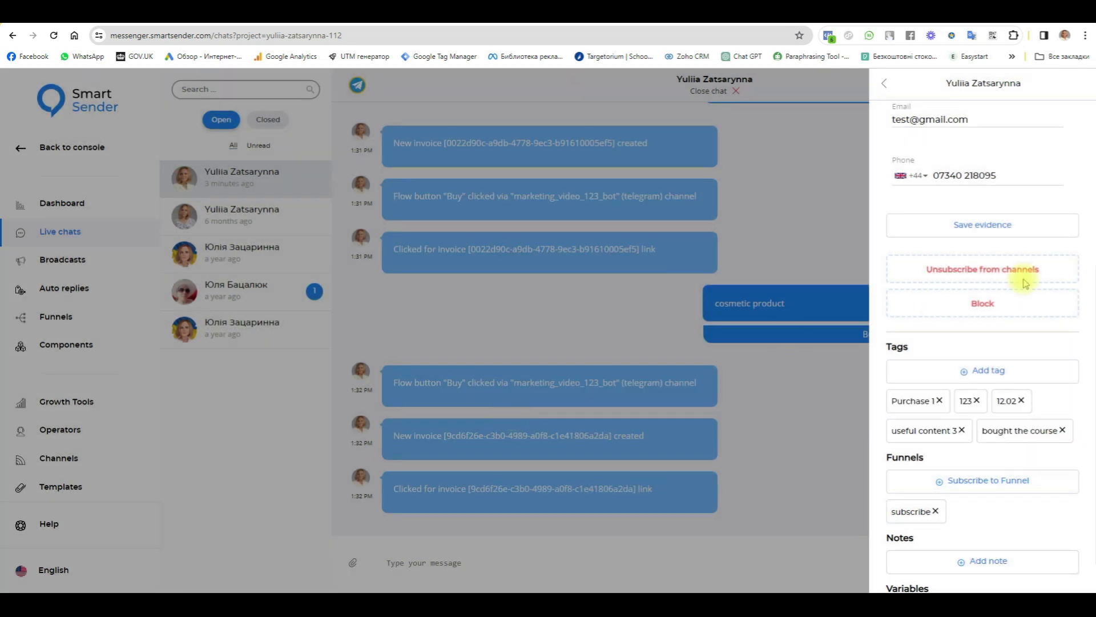
# - Close the contact's profile and check the Link under the "Thank you for the payment!" message in the chat
pyautogui.click(884, 87)
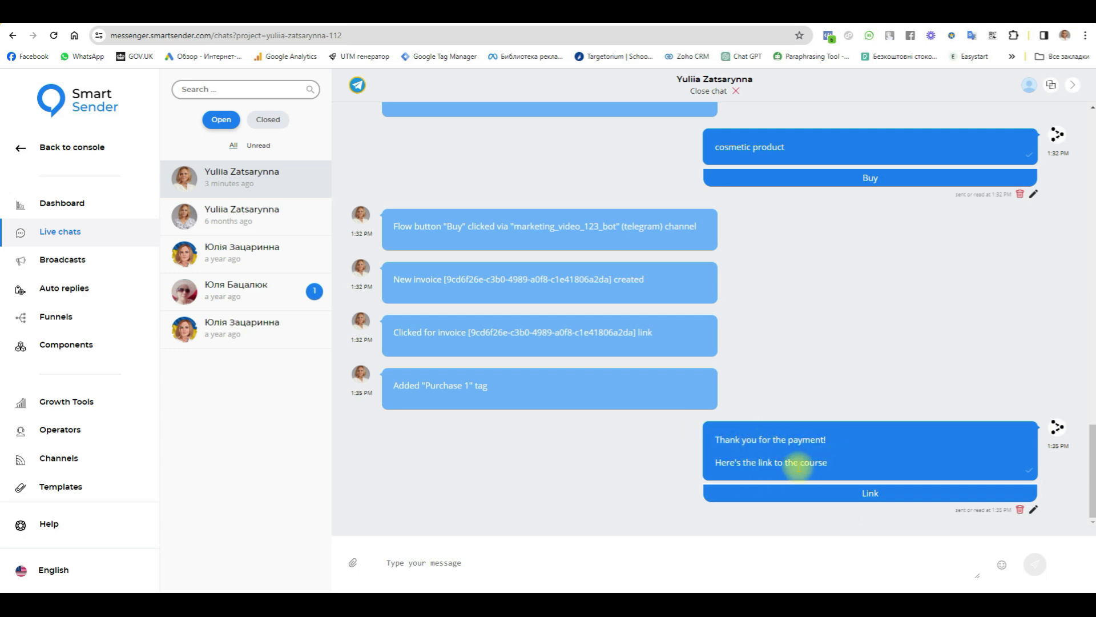
pyautogui.click(909, 490)
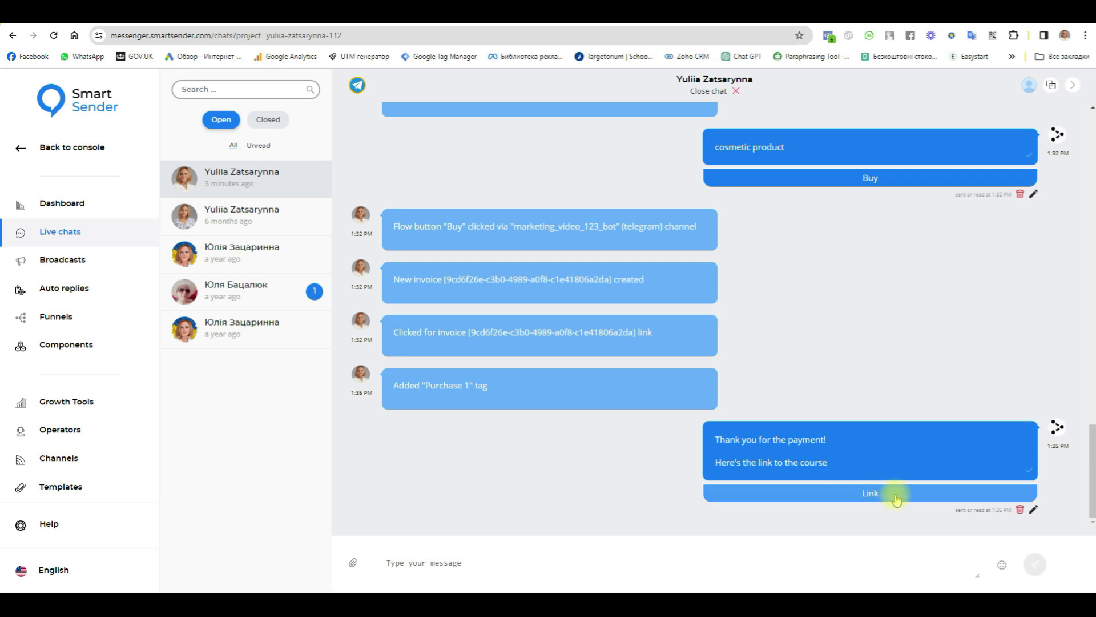